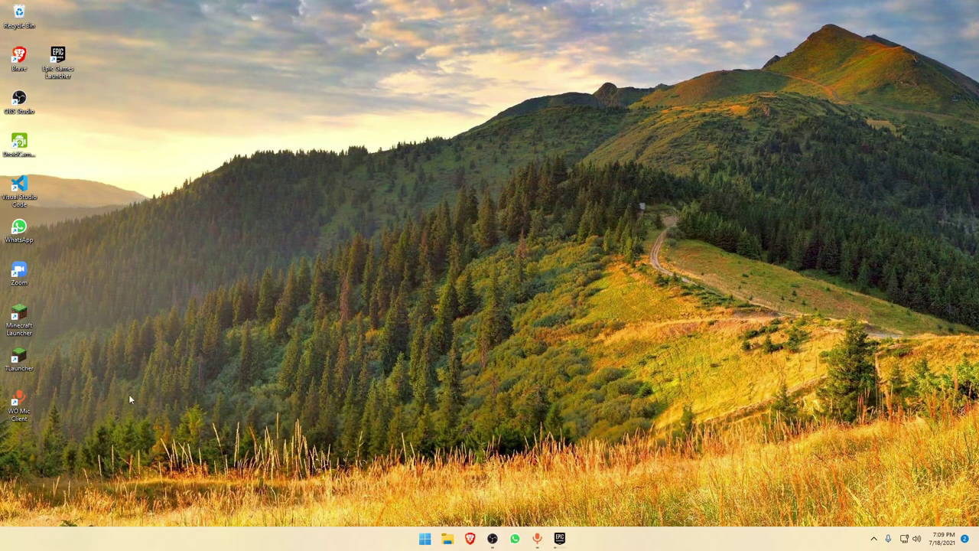
Step: Empty the Recycle Bin from the desktop and confirm the permanent deletion
right_click(23, 13)
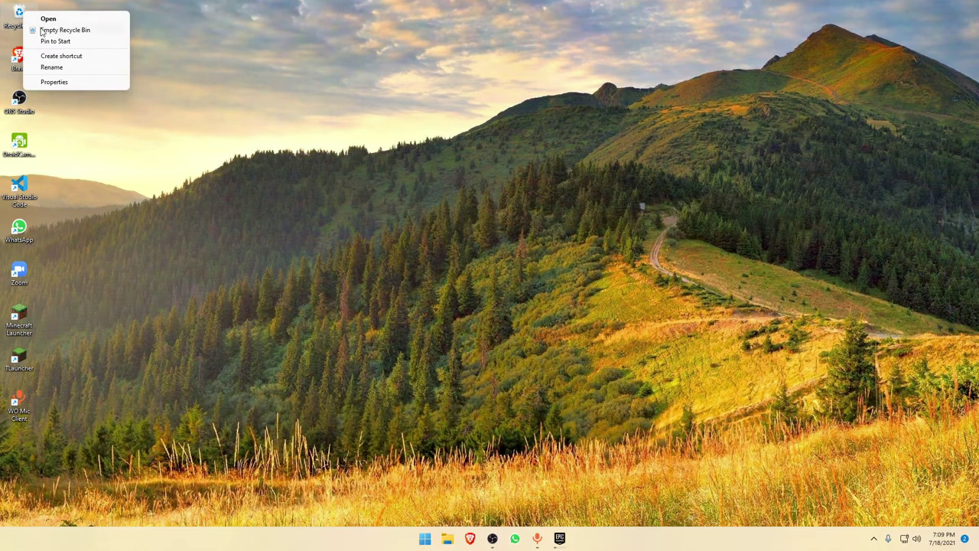
click(65, 29)
key(Return)
drag(238, 46, 818, 348)
drag(867, 437, 229, 57)
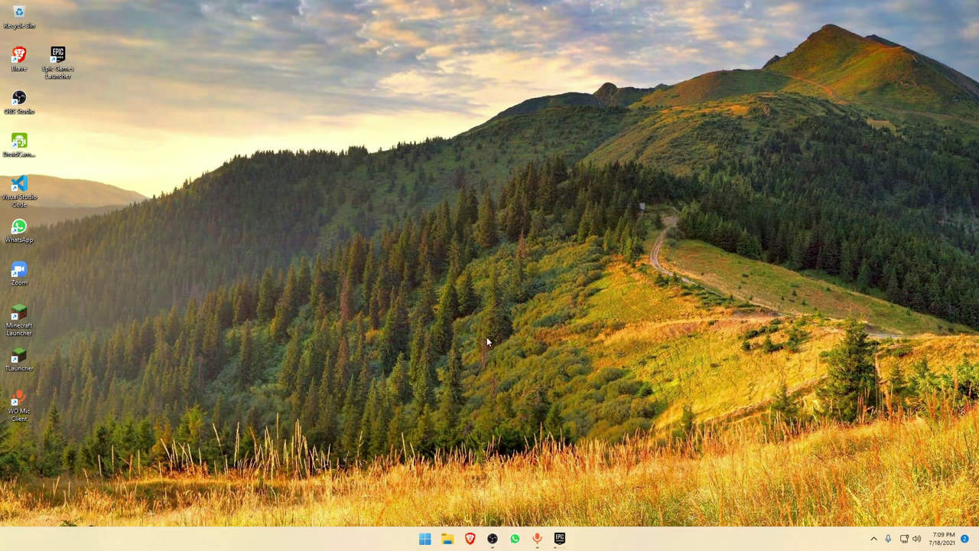
drag(169, 65, 614, 331)
drag(134, 2, 968, 436)
click(425, 537)
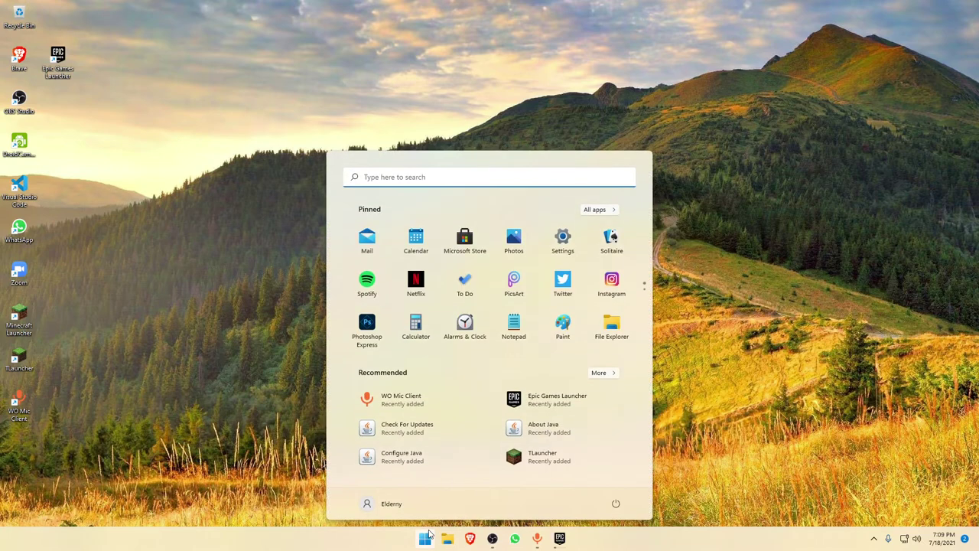
click(832, 380)
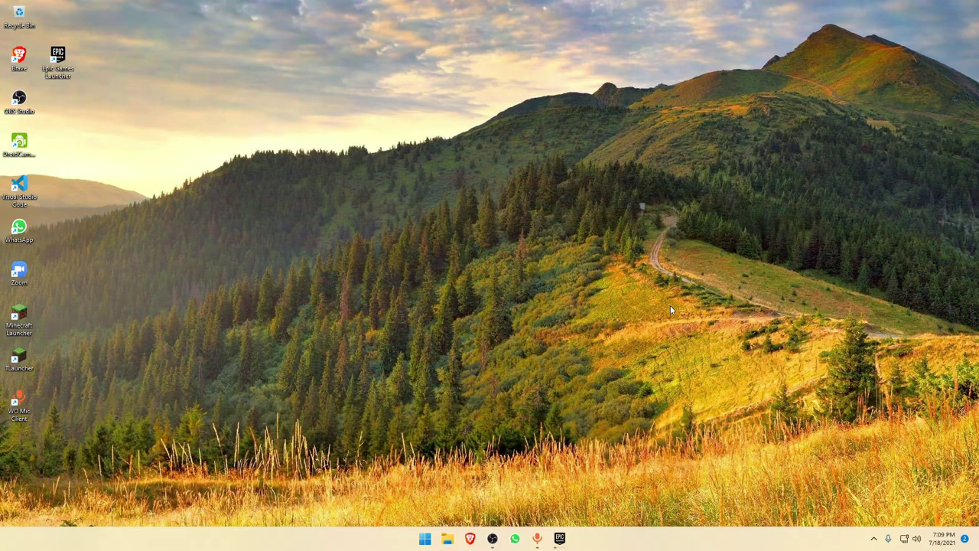
Step: Run the tree command through the Windows Run dialog
key(super+r)
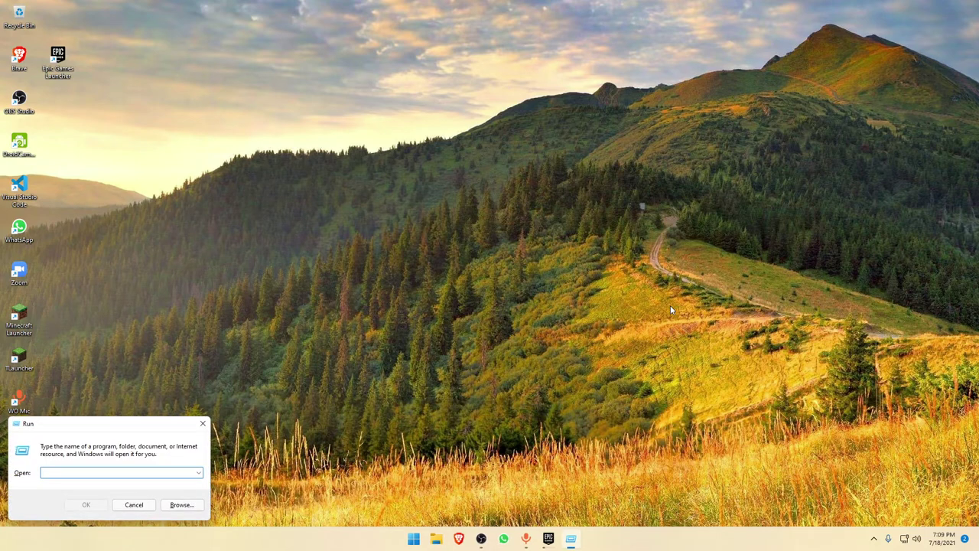
text(tree)
key(Return)
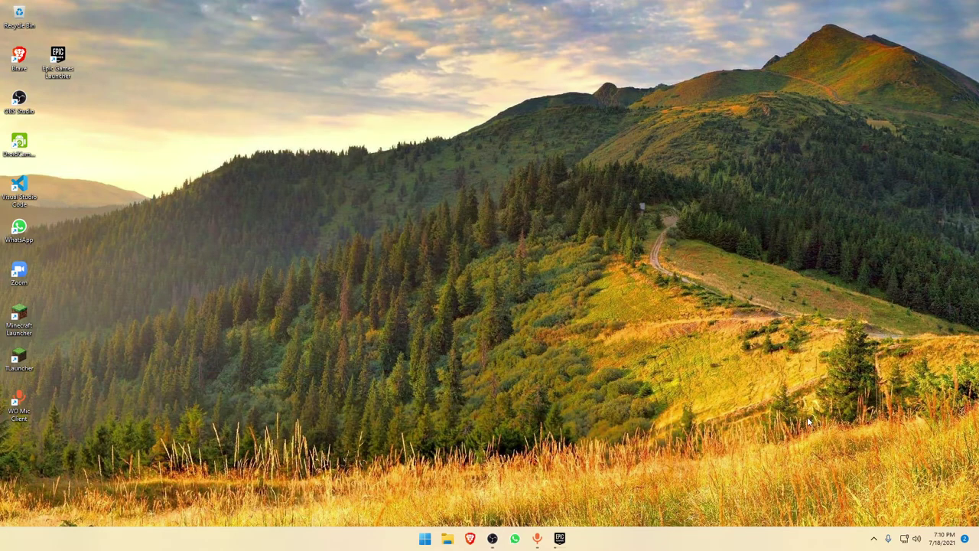
click(874, 539)
click(874, 539)
Step: Open the Windows Temp folder by running temp, delete everything in it and close the folder
key(super+r)
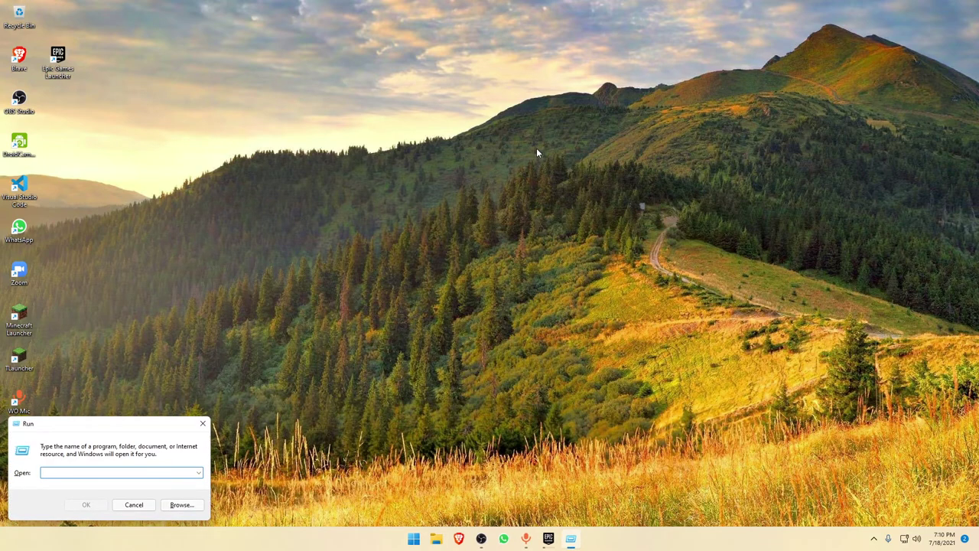
text(temp)
key(Return)
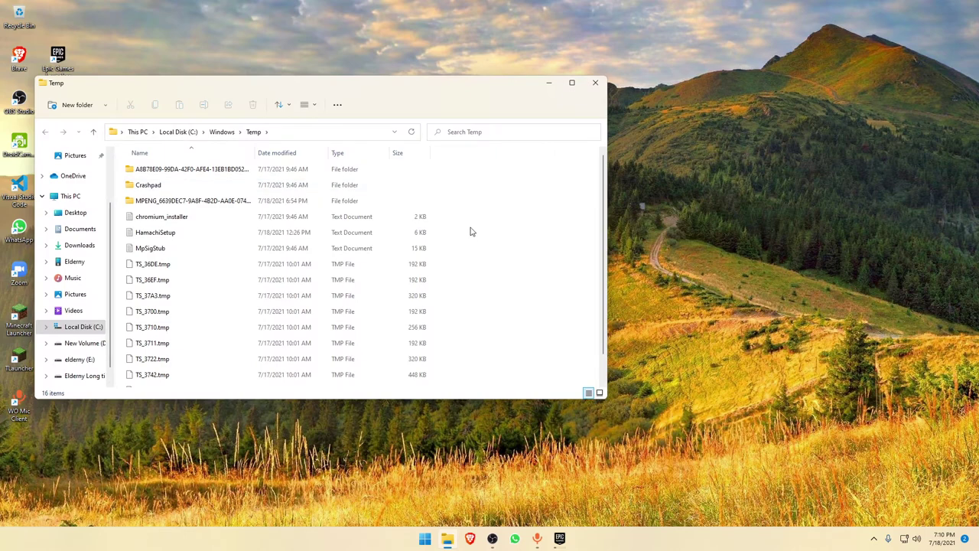
scroll(474, 233, down, 1)
key(ctrl+a)
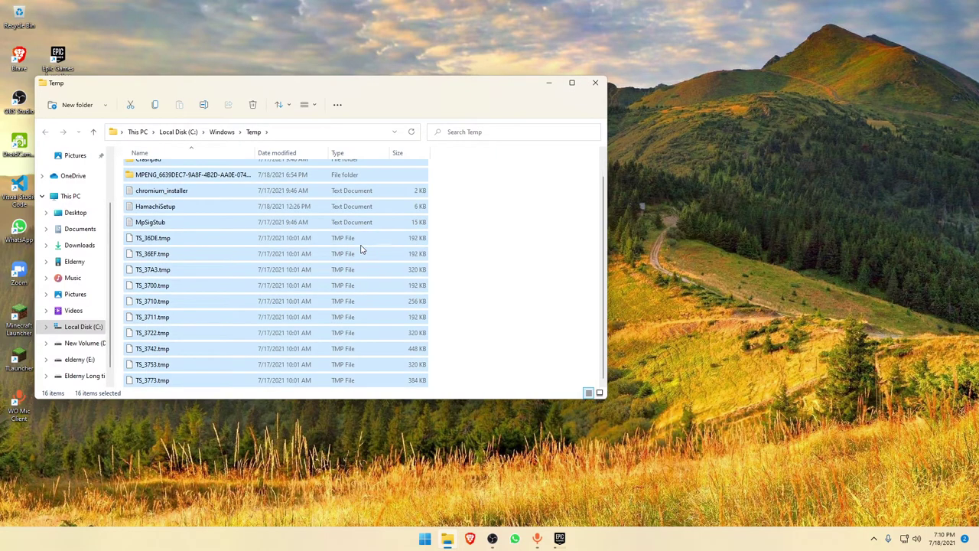
key(Delete)
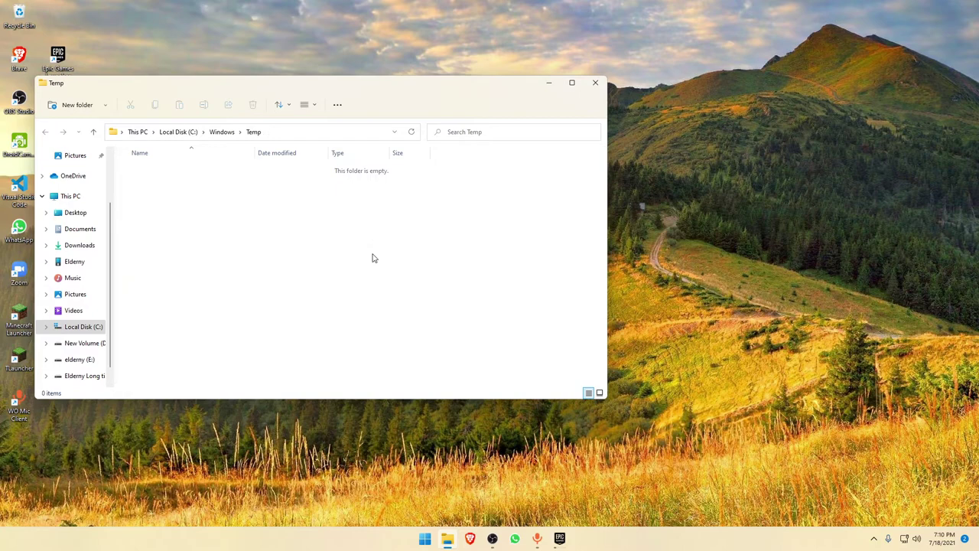
click(594, 83)
Step: Open the user's local Temp folder by running %temp%
key(super+r)
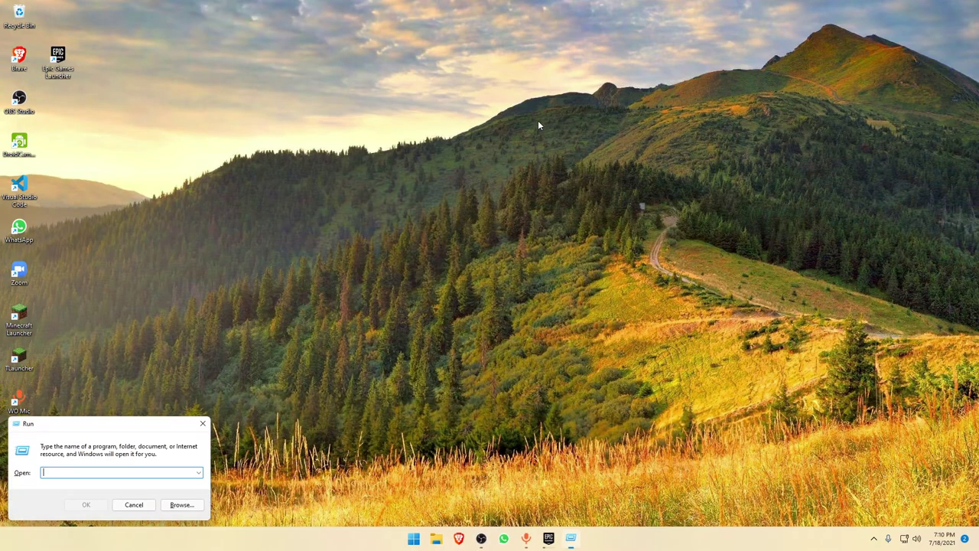
text(%temp%)
key(Return)
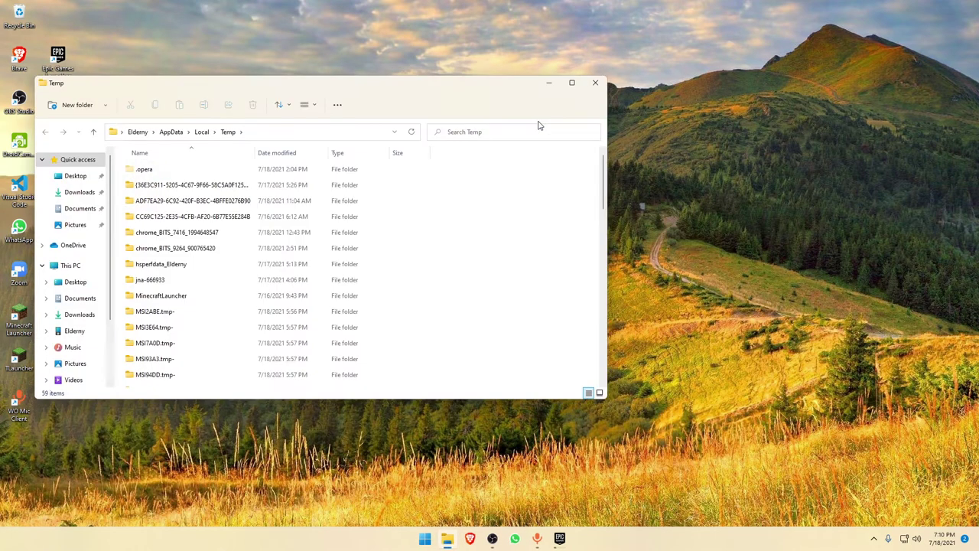
Step: Delete all items in the local Temp folder, skipping the adb file that is in use, and close the folder
key(ctrl+a)
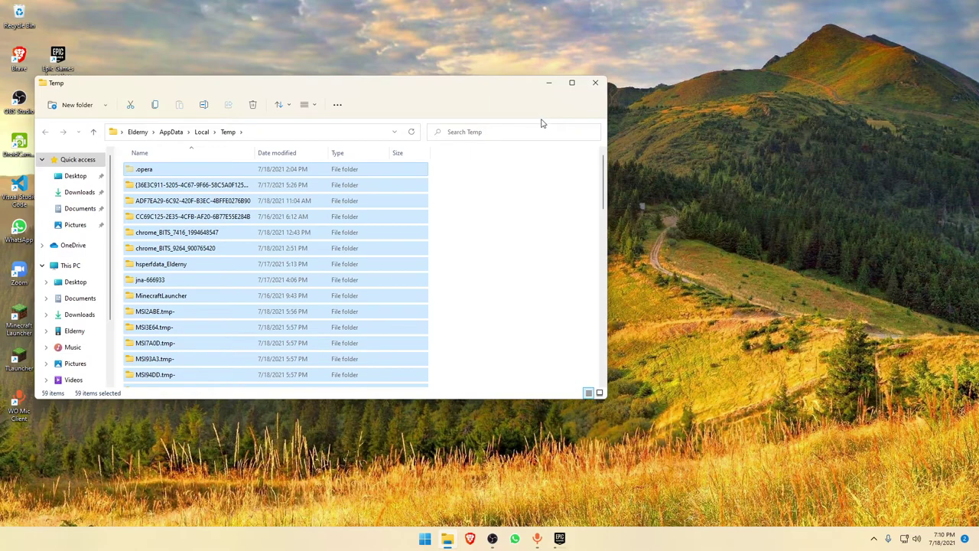
key(Delete)
click(462, 221)
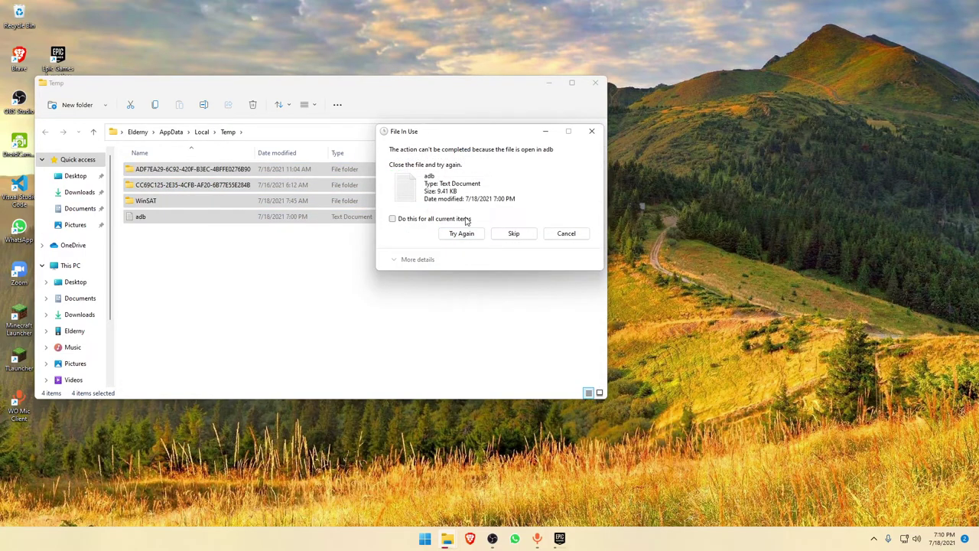
click(461, 220)
click(512, 234)
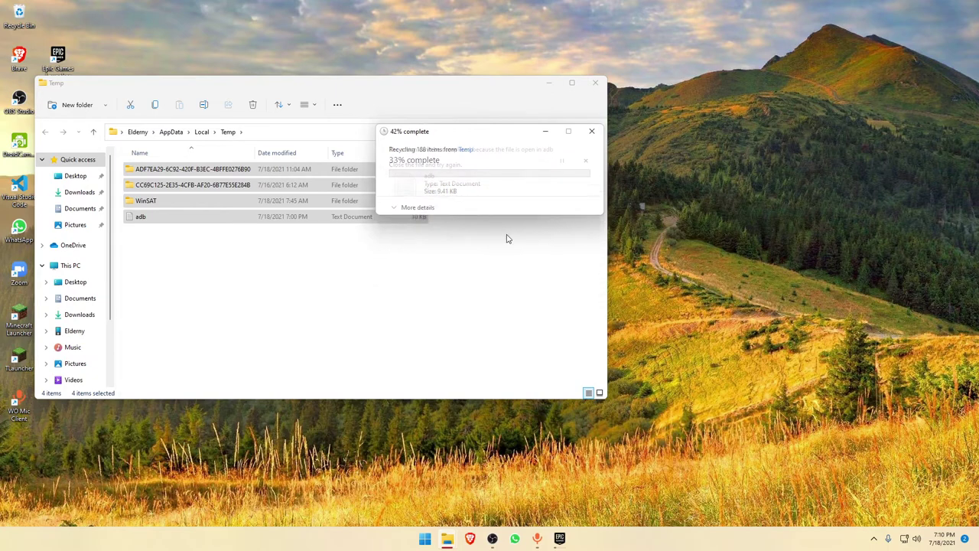
click(451, 230)
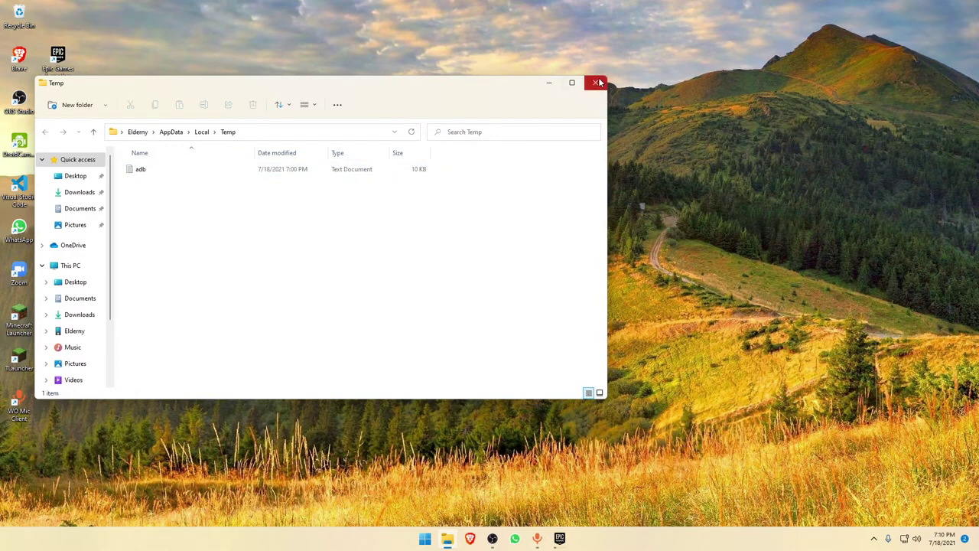
click(693, 117)
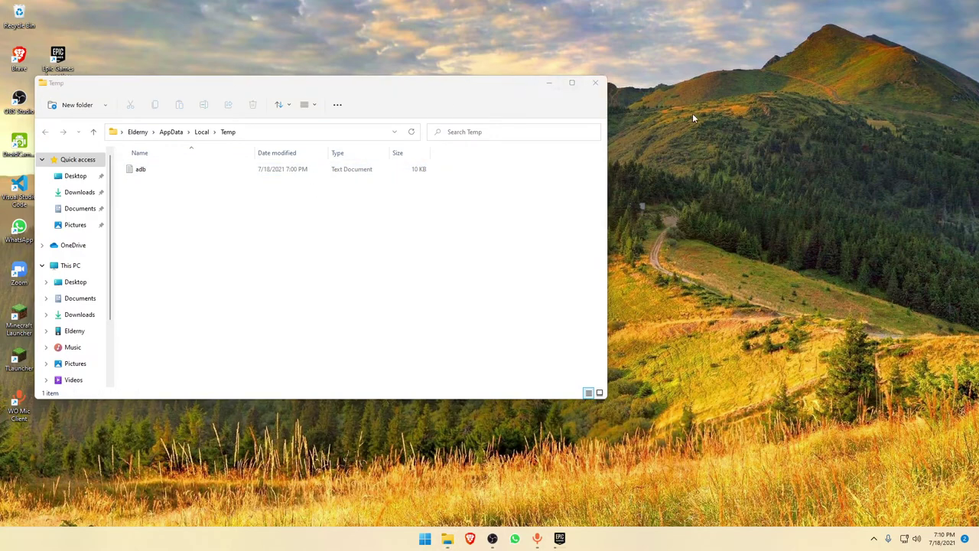
click(595, 81)
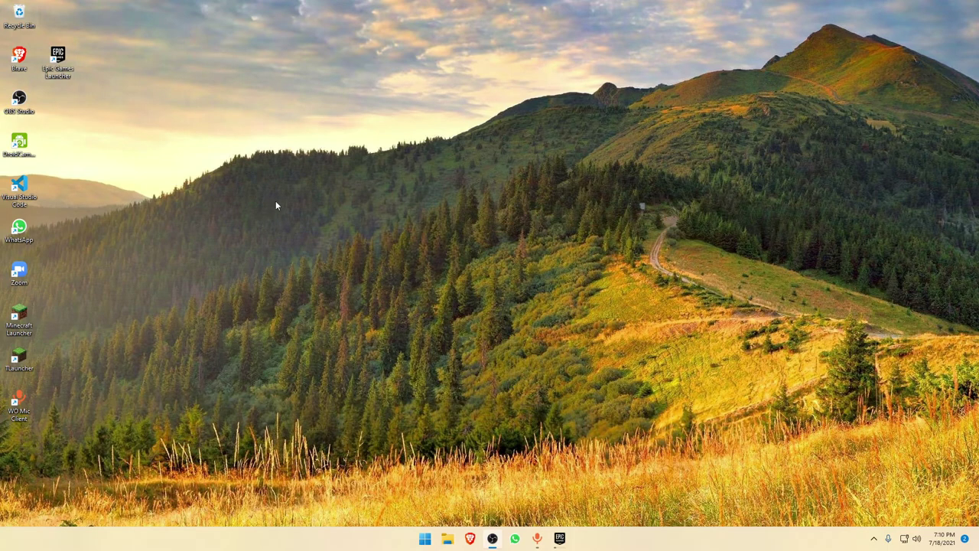
Step: Empty the Recycle Bin again to permanently remove the deleted temporary files
right_click(19, 17)
click(63, 34)
click(528, 275)
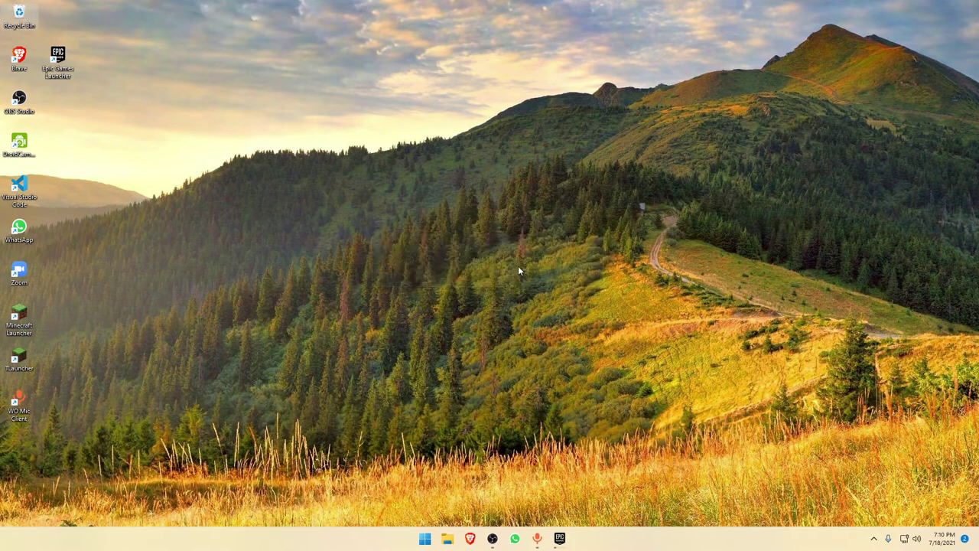
click(474, 222)
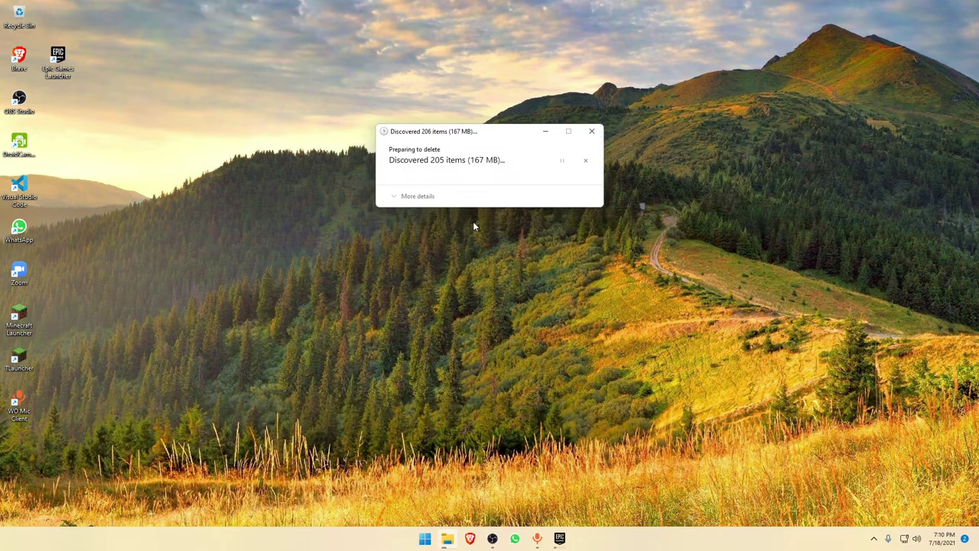
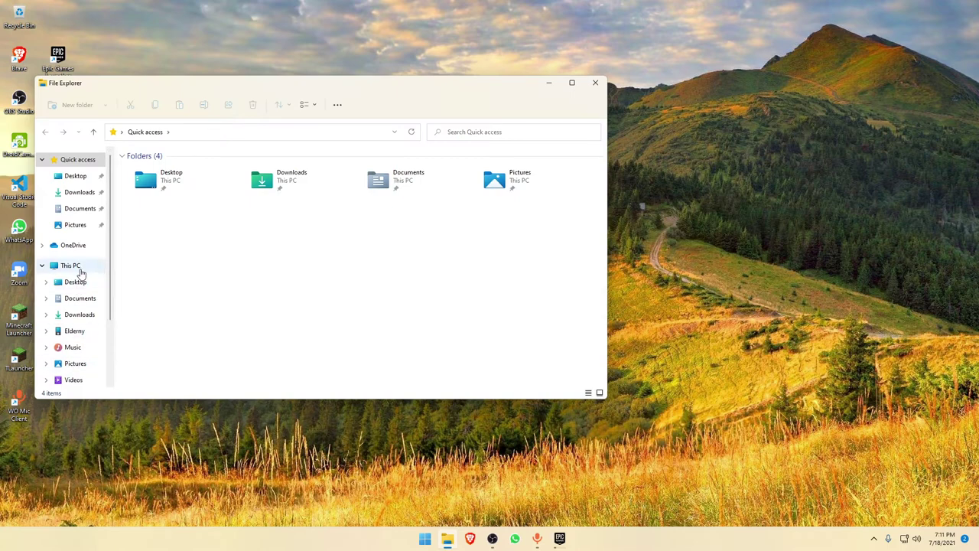
Step: Maximize the File Explorer window and open Local Disk (C:) from This PC
click(70, 265)
drag(328, 87, 466, 2)
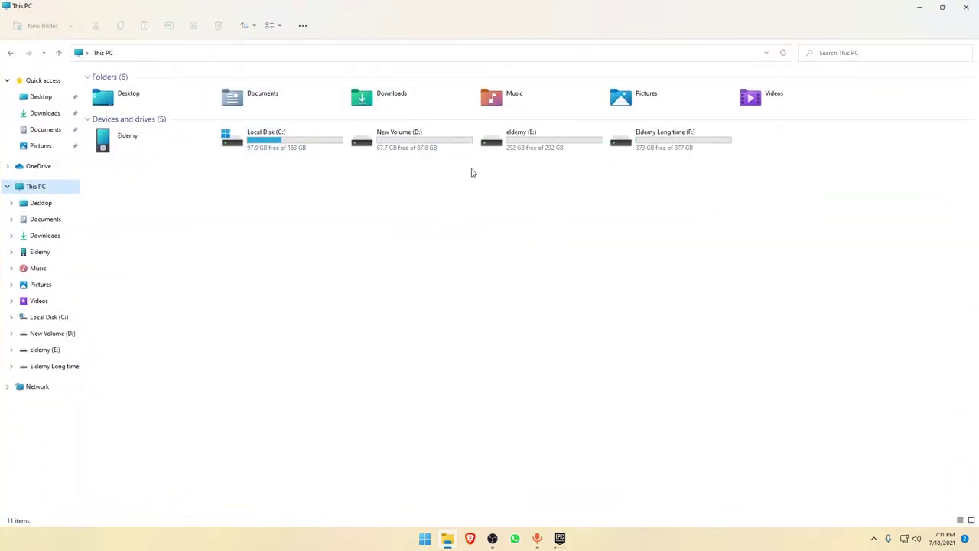
double_click(281, 146)
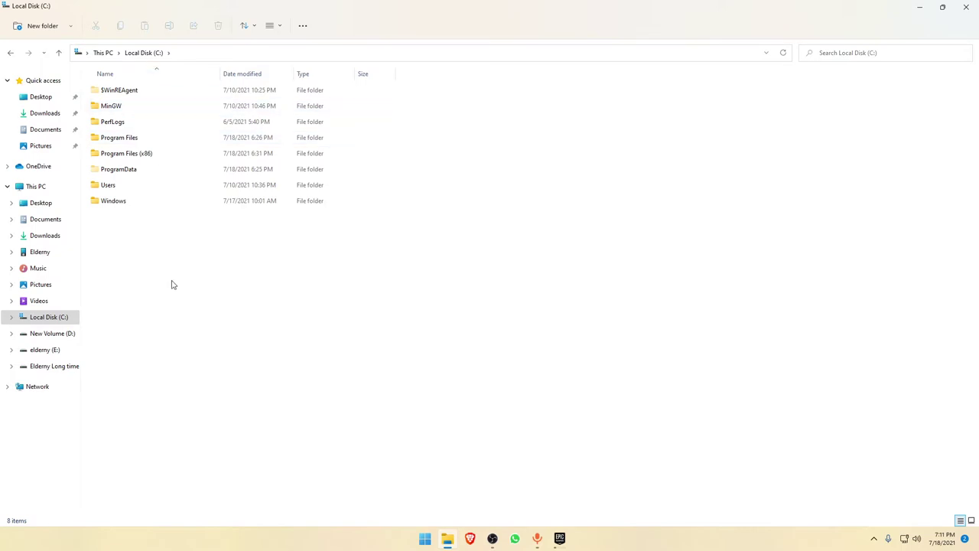
Step: Look through Program Files and its Common Files folder for leftover program folders, and return to Local Disk (C:)
click(139, 141)
double_click(140, 140)
drag(322, 400, 218, 391)
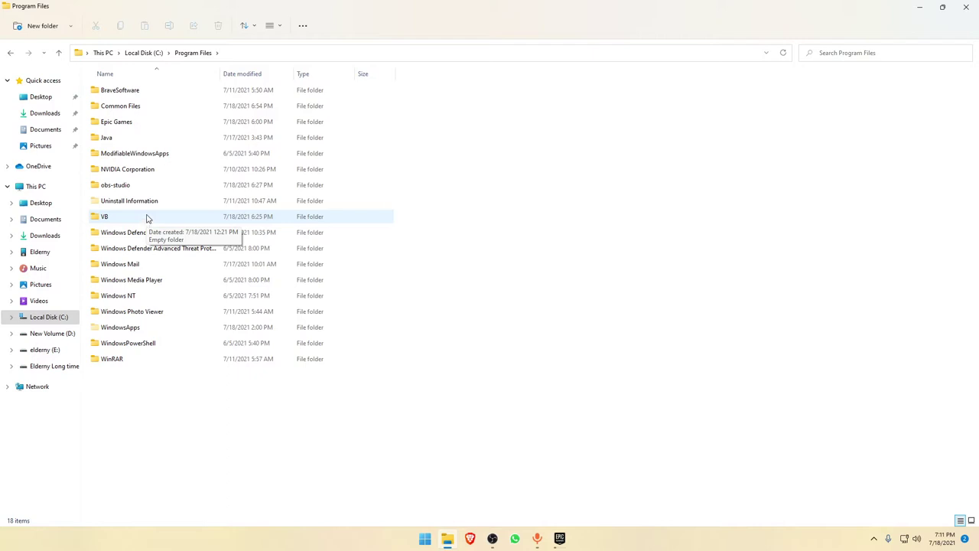
double_click(148, 107)
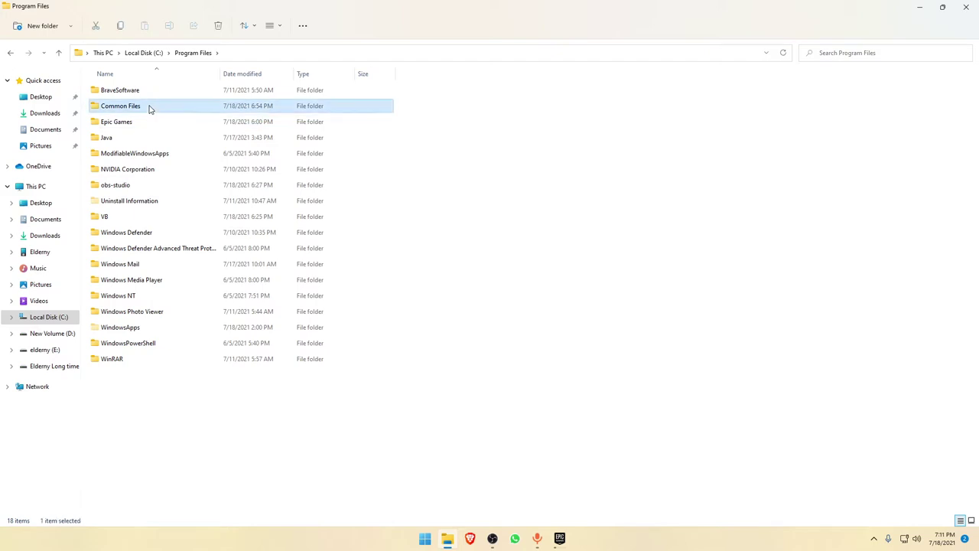
drag(145, 148, 176, 240)
key(alt+Up)
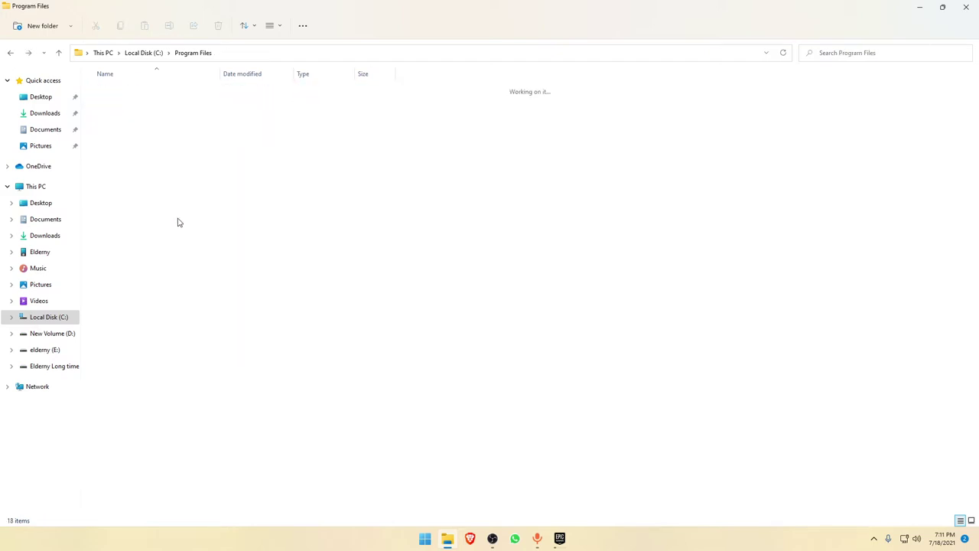
key(alt+Up)
Step: Check Program Files (x86) and its Common Files folder for leftover program folders, and go back to Local Disk (C:)
double_click(130, 153)
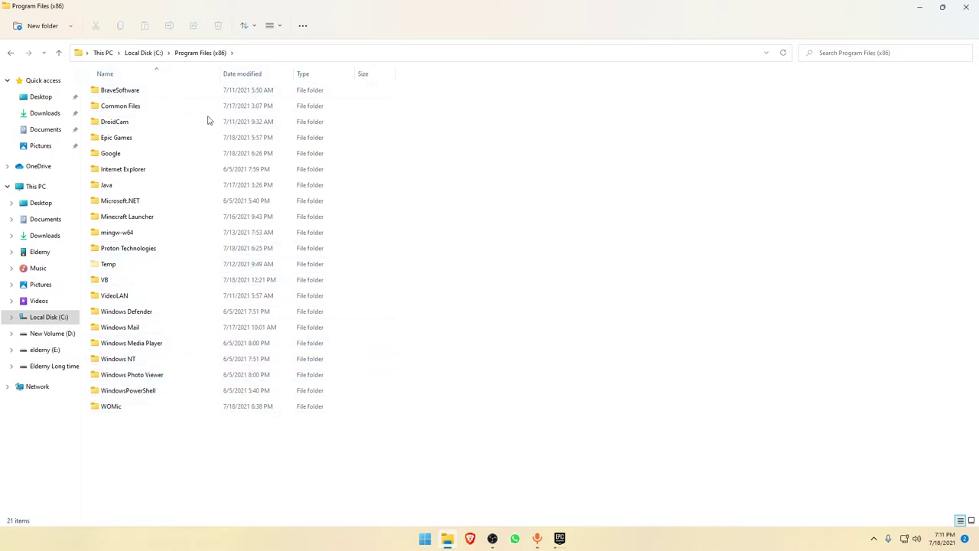
double_click(136, 106)
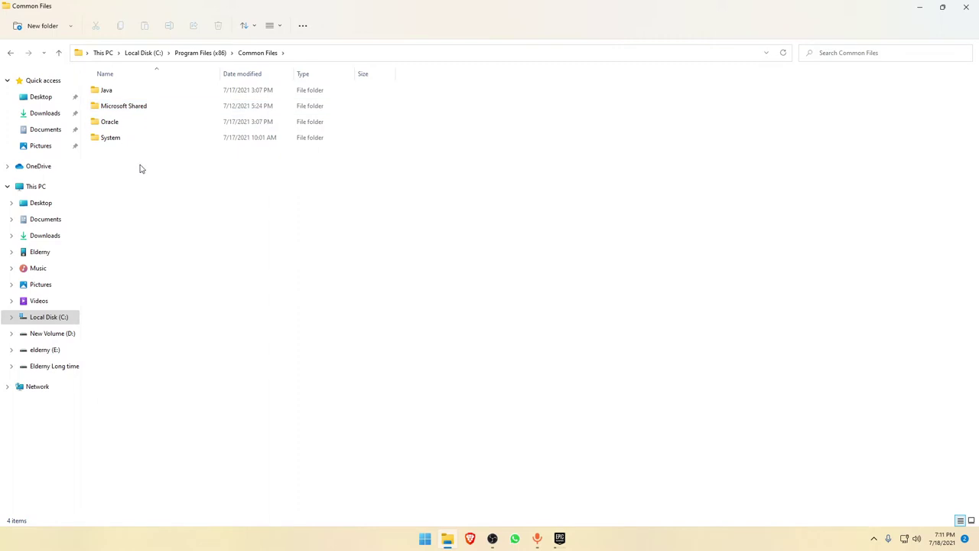
key(BackSpace)
key(BackSpace)
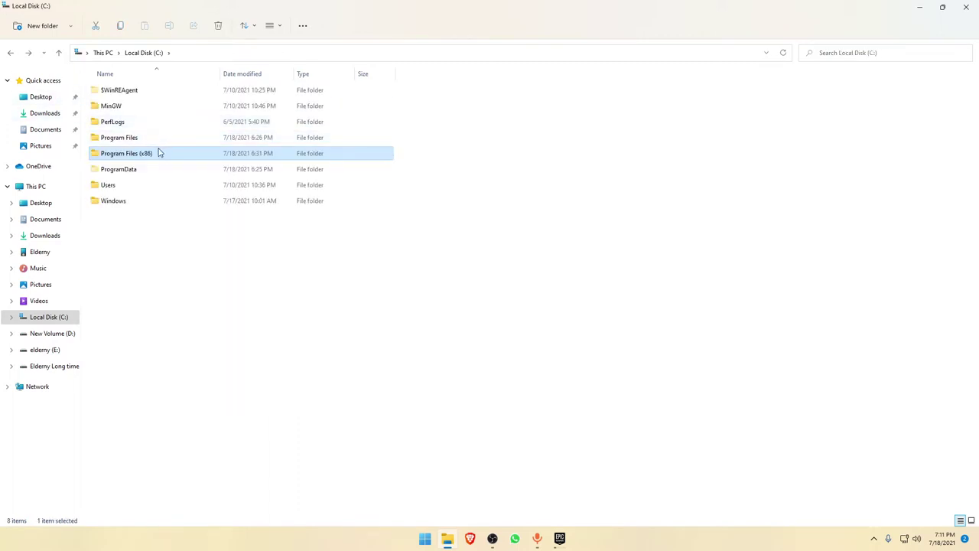
Step: Open the AppData\Local folder inside the user's profile folder under Users
double_click(116, 187)
click(125, 112)
double_click(134, 105)
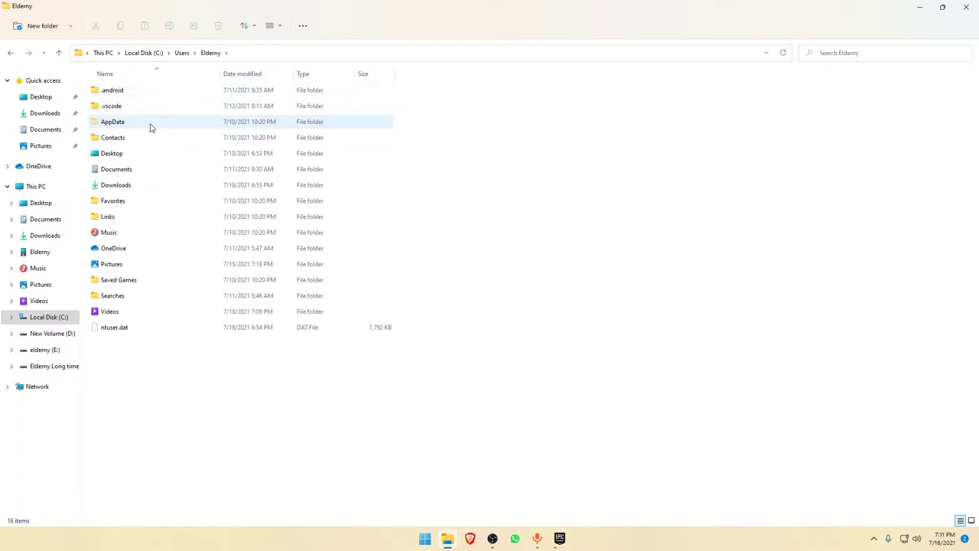
double_click(151, 126)
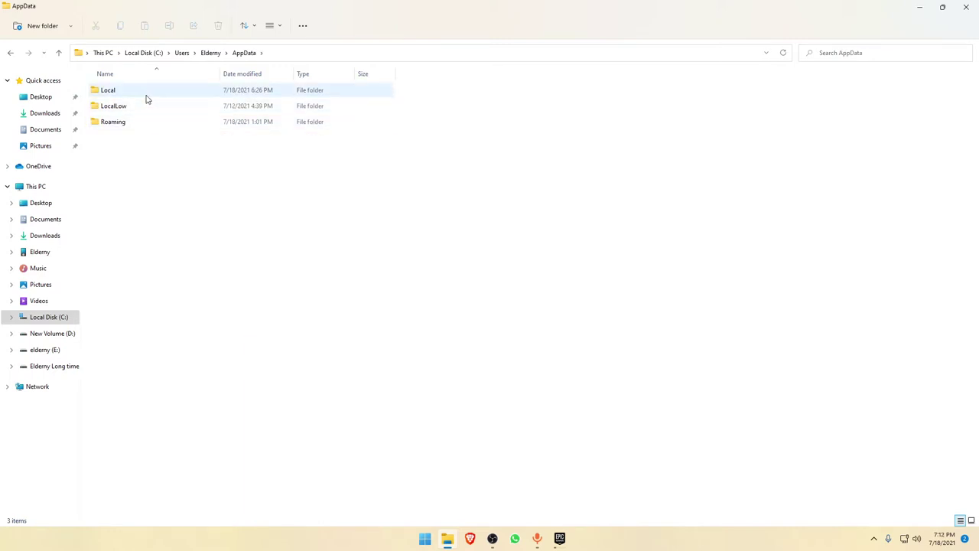
double_click(146, 93)
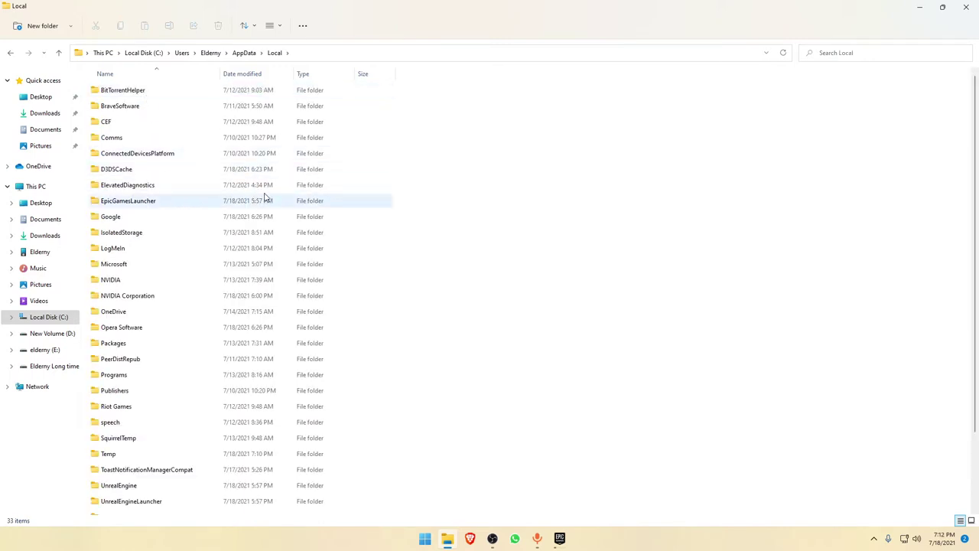
Step: Delete the leftover VALORANT folder from AppData\Local
scroll(262, 201, down, 2)
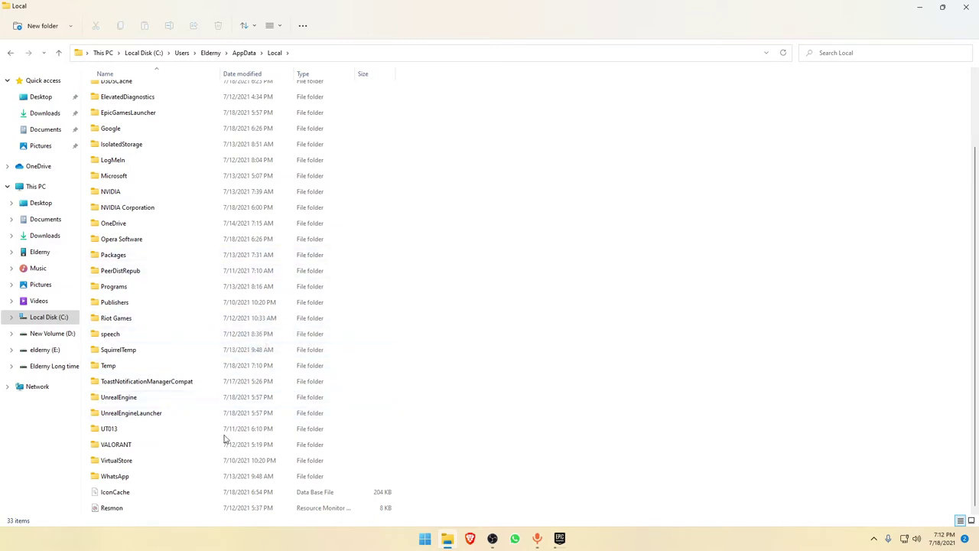
click(180, 450)
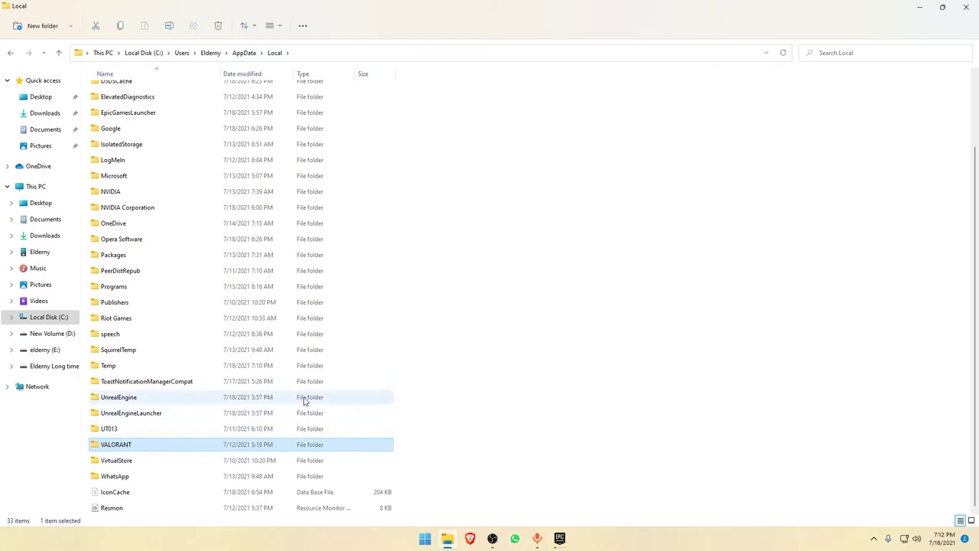
key(Delete)
scroll(236, 447, up, 2)
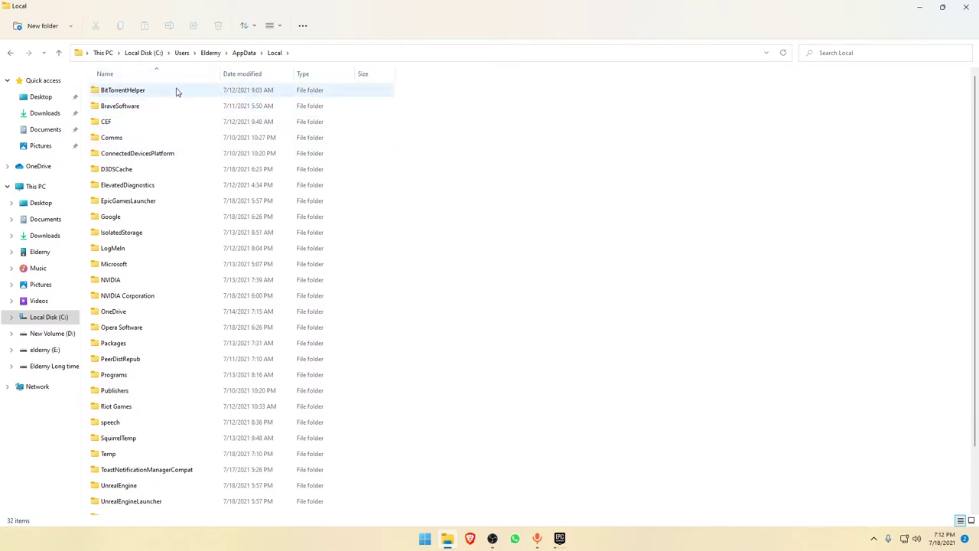
Step: Delete the leftover LogMeIn and Opera Software folders from AppData\Local and look over the remaining folders
click(172, 248)
key(Delete)
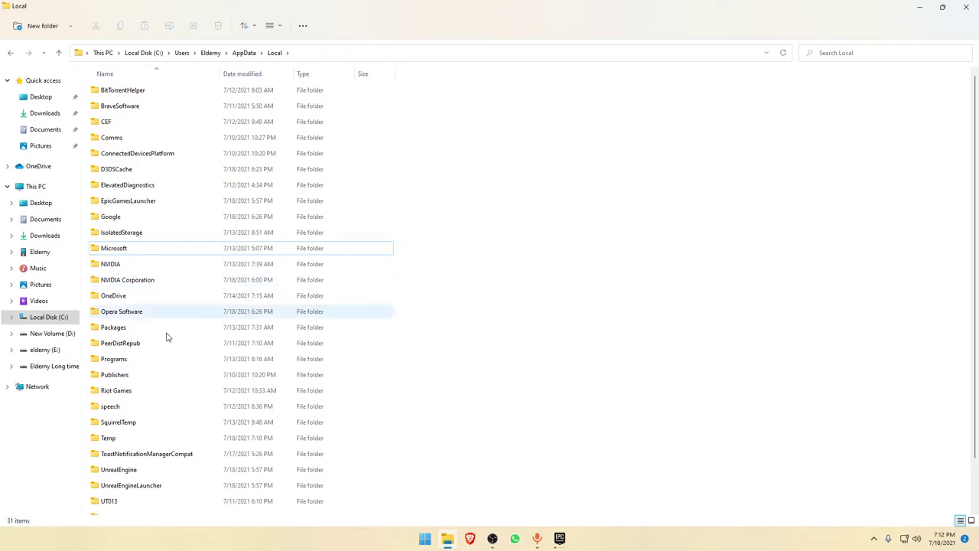
click(122, 317)
key(Delete)
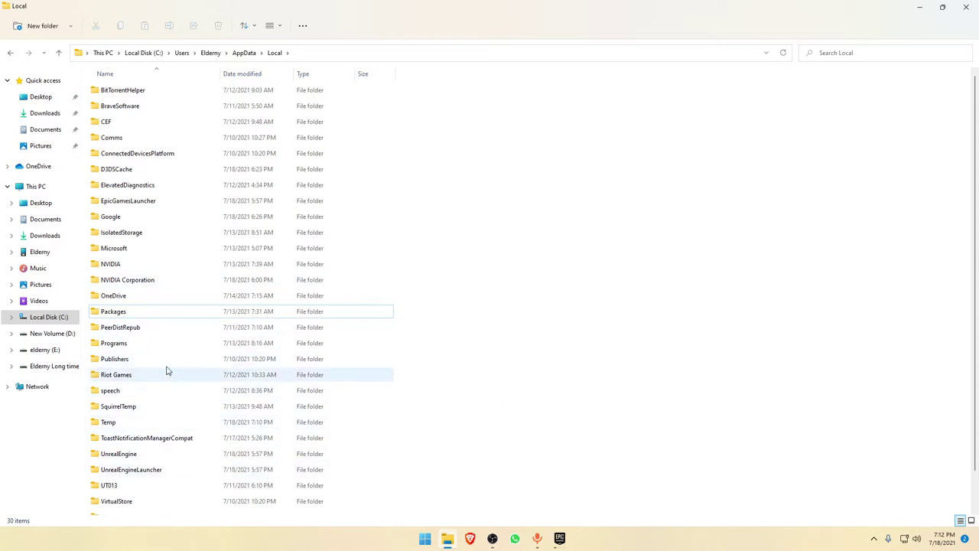
scroll(164, 310, down, 2)
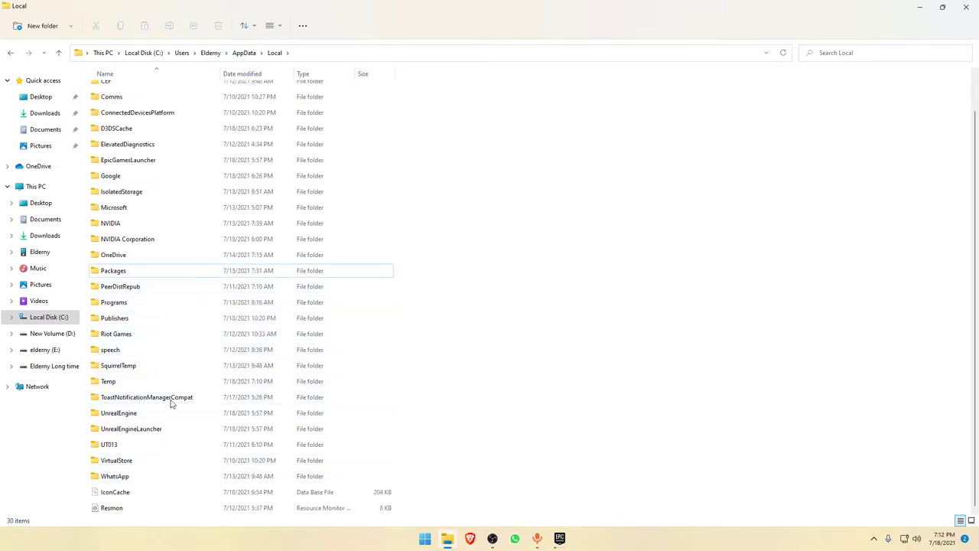
scroll(168, 461, up, 2)
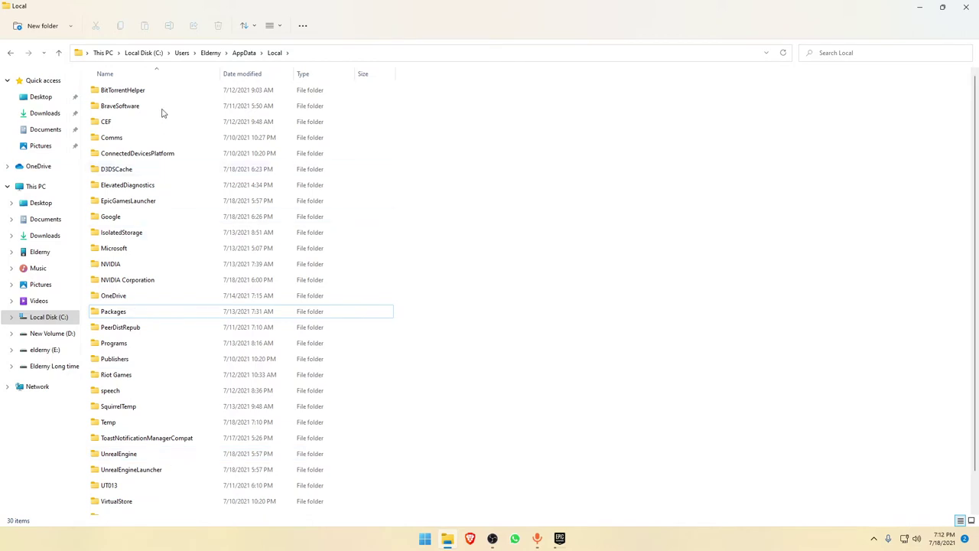
Step: Go to the AppData\Roaming folder and delete the mcleaks folder
key(alt+Up)
double_click(130, 124)
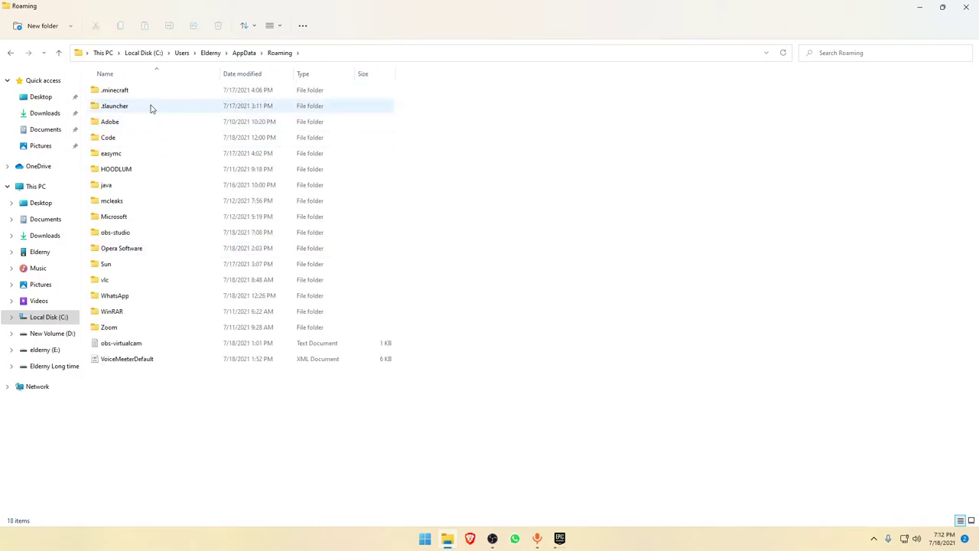
click(160, 204)
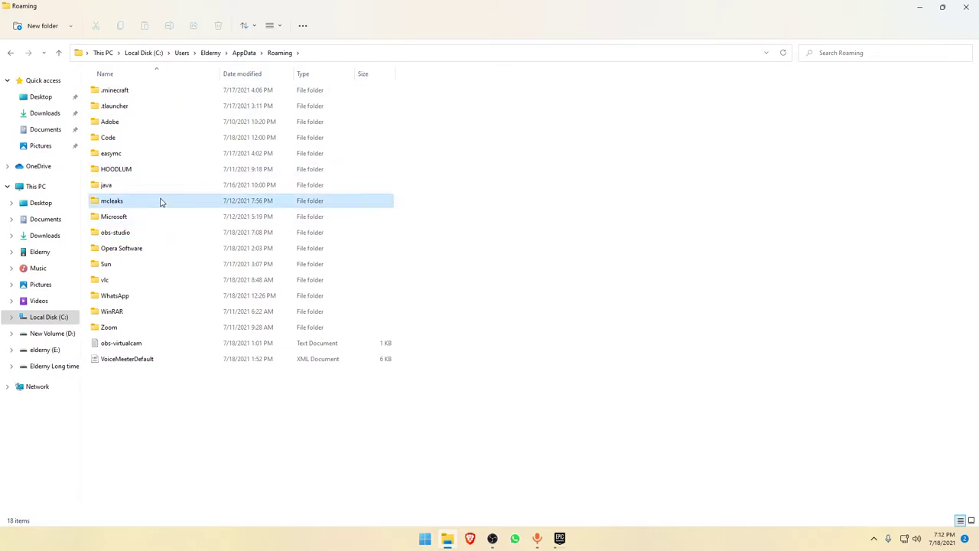
key(Delete)
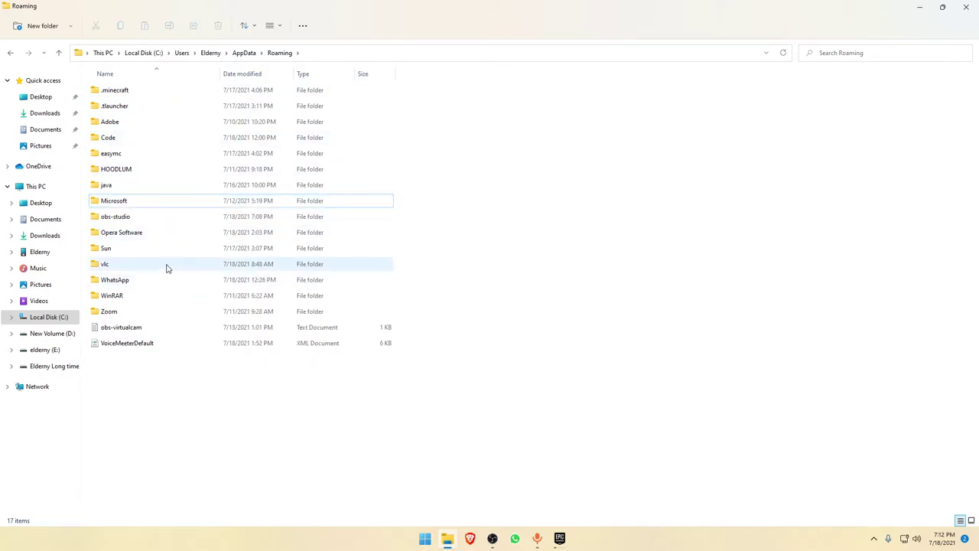
Step: Delete the Opera Software folder and the obs-virtualcam and VoiceMeeterDefault files from AppData\Roaming
click(181, 232)
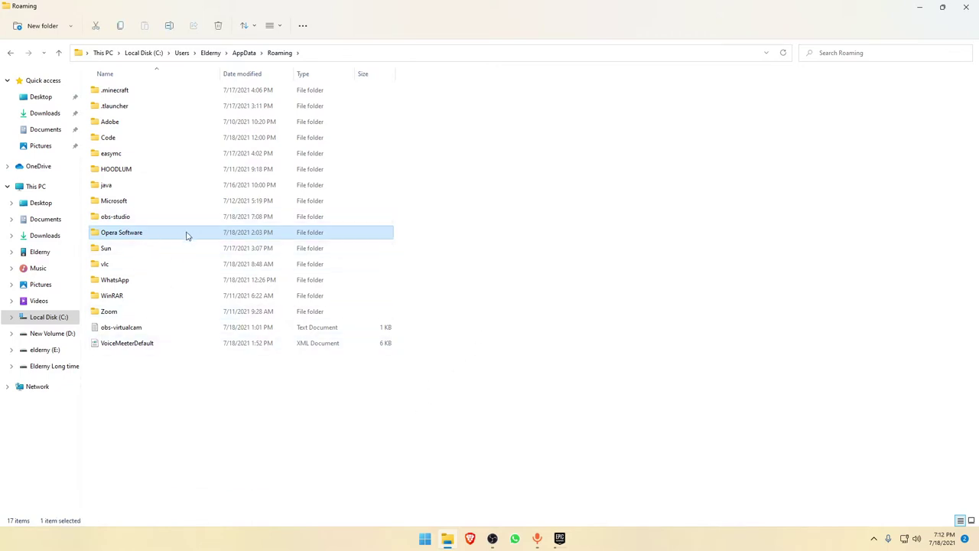
key(Delete)
click(168, 311)
key(Delete)
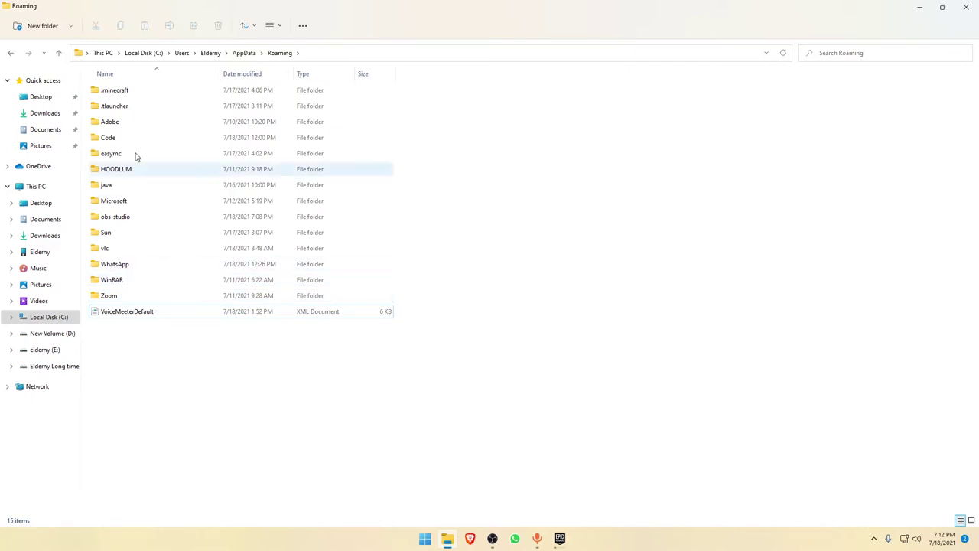
click(359, 318)
key(Delete)
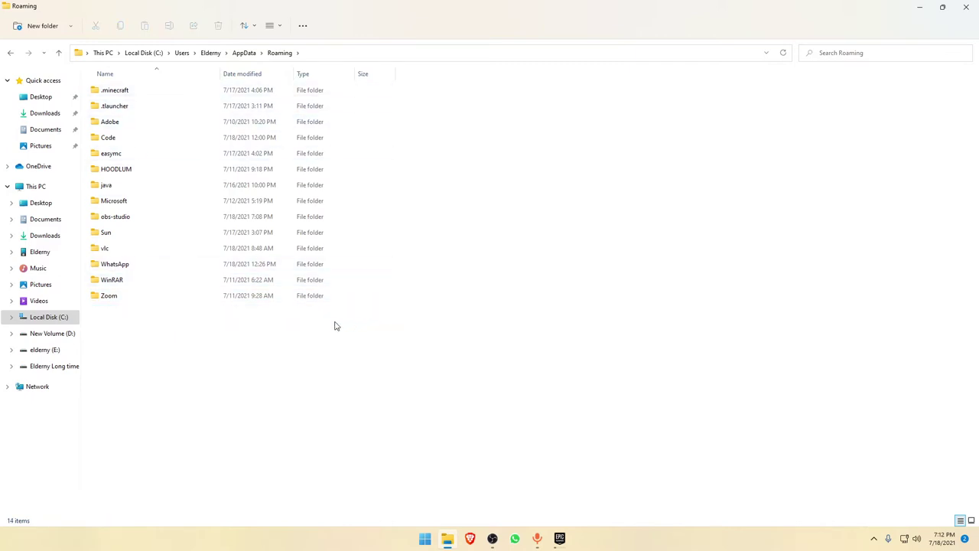
Step: Inspect the HOODLUM and Adobe folders in AppData\Roaming, and delete both along with the easymc folder
double_click(146, 170)
key(alt+Left)
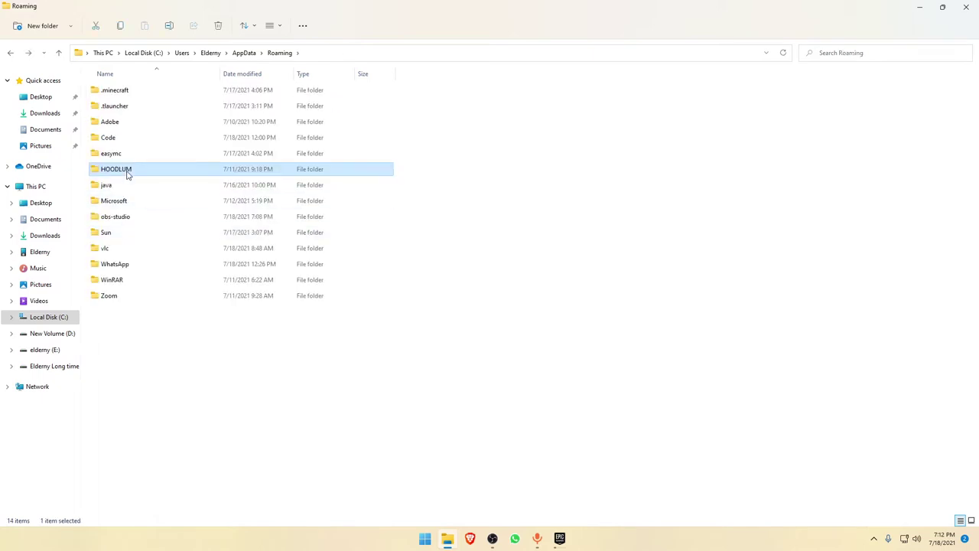
key(Delete)
double_click(109, 121)
key(alt+Left)
key(Delete)
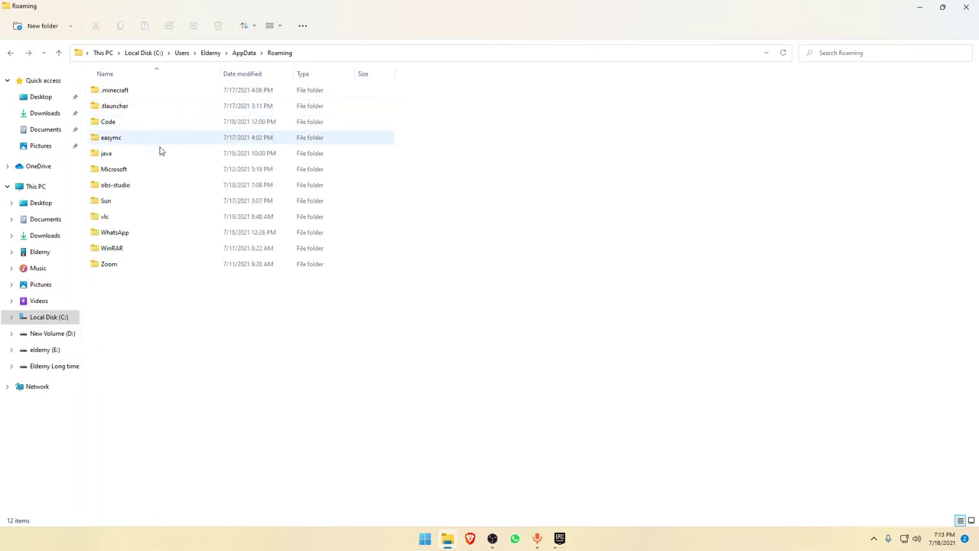
click(144, 143)
key(Delete)
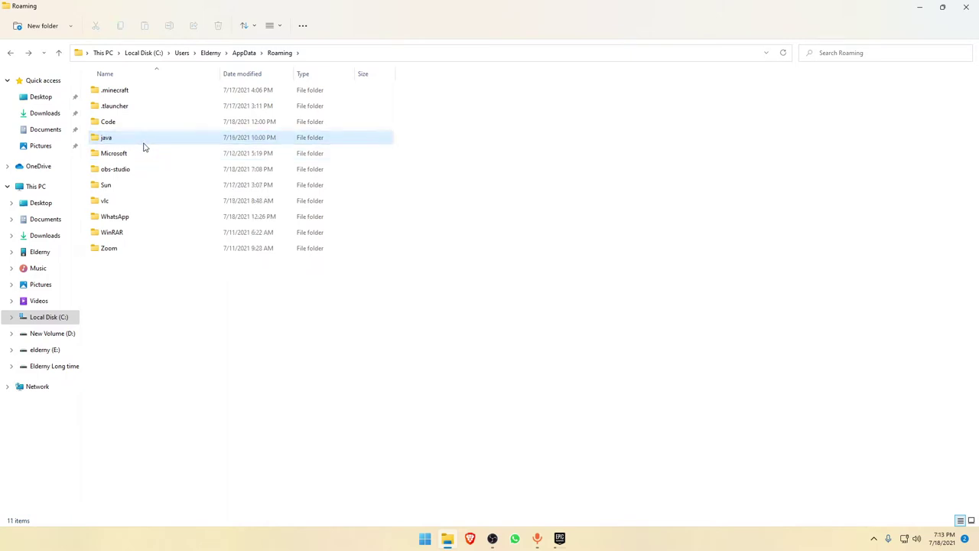
Step: Check AppData\LocalLow and its Sun folder for leftover program folders, and return to the user's profile folder
key(alt+Left)
double_click(140, 107)
double_click(140, 123)
double_click(129, 91)
key(alt+Left)
key(alt+Left)
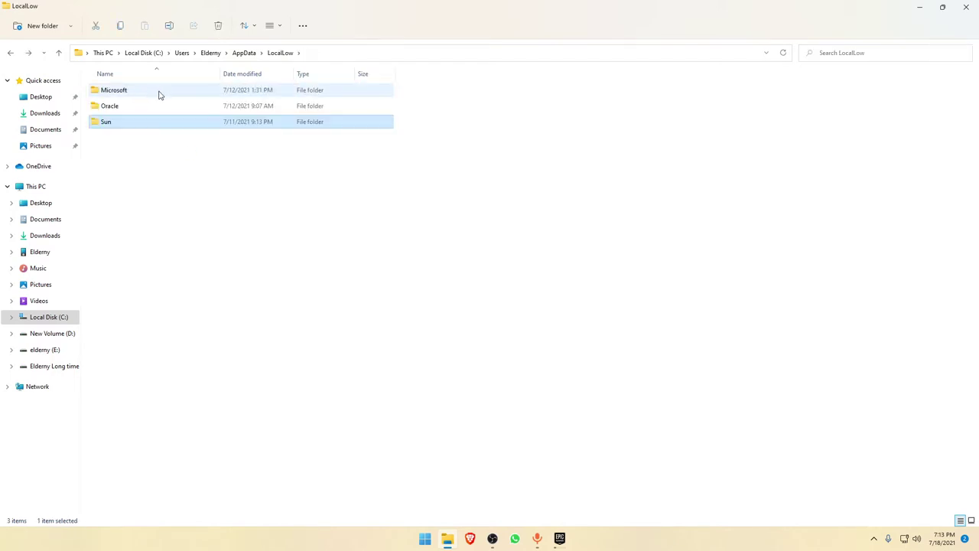
key(alt+Left)
key(alt+Left)
key(alt+Left)
key(alt+Right)
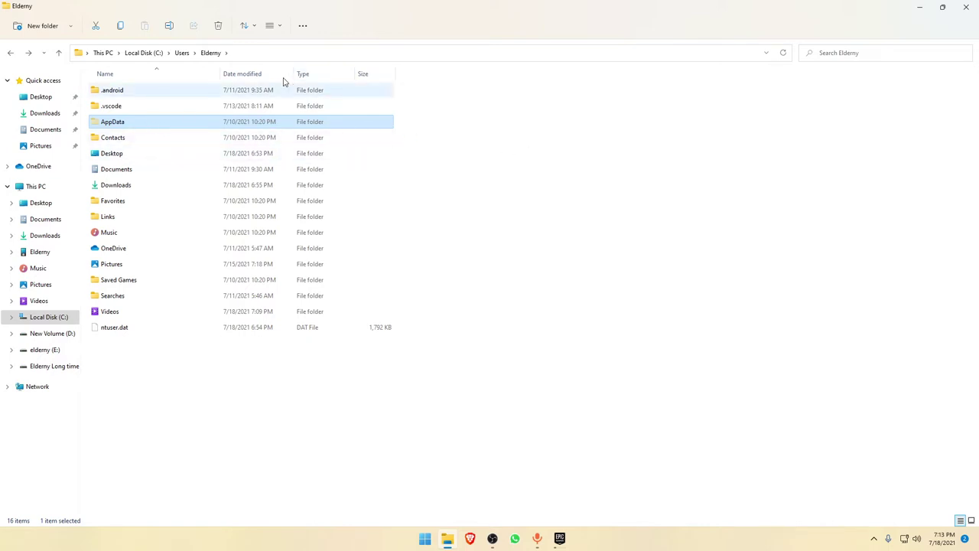
click(301, 26)
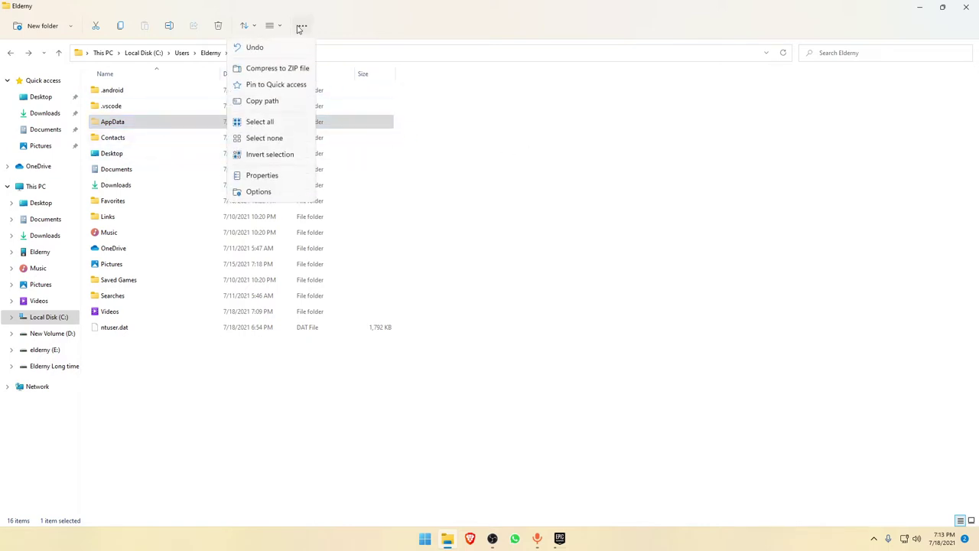
click(260, 193)
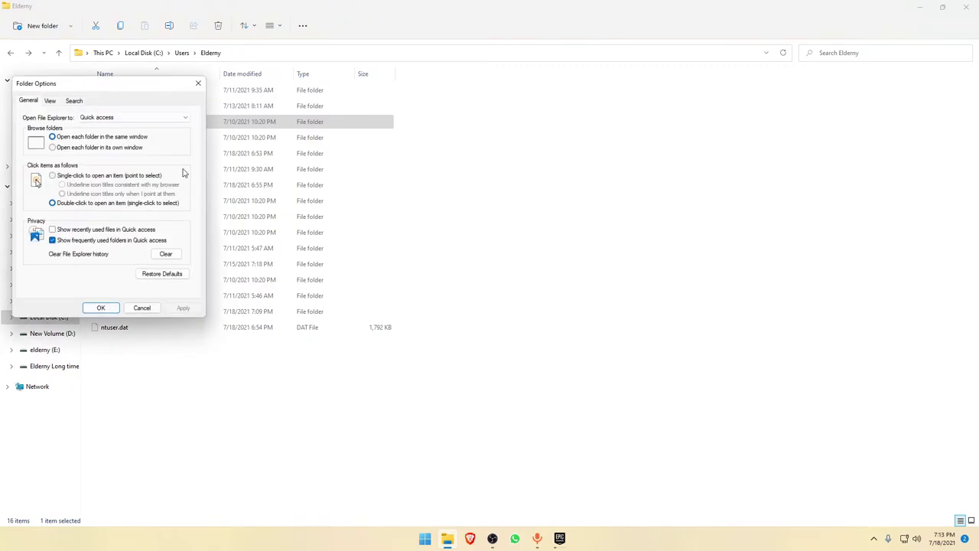
click(197, 85)
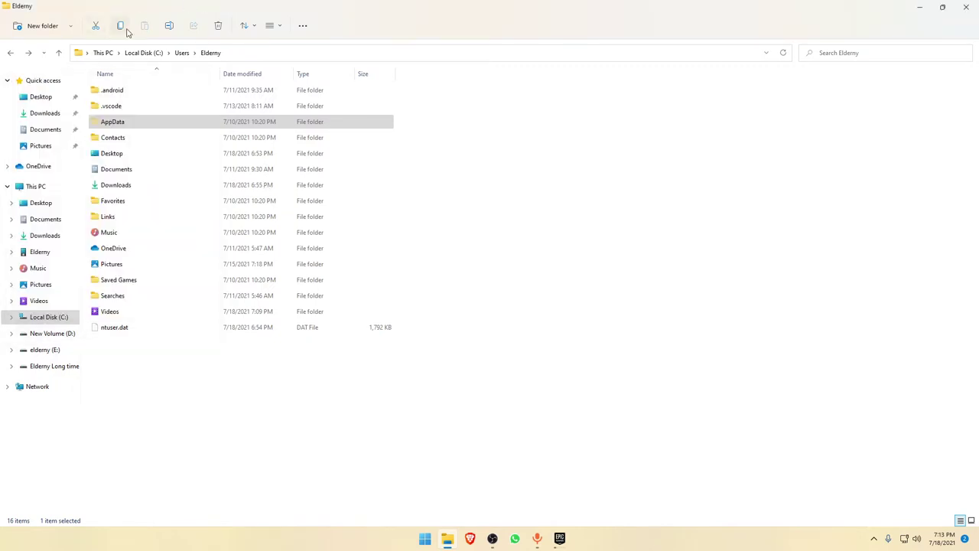
click(301, 27)
Step: Check the Hidden items setting among File Explorer's Show options, leaving the view options as they are
click(273, 26)
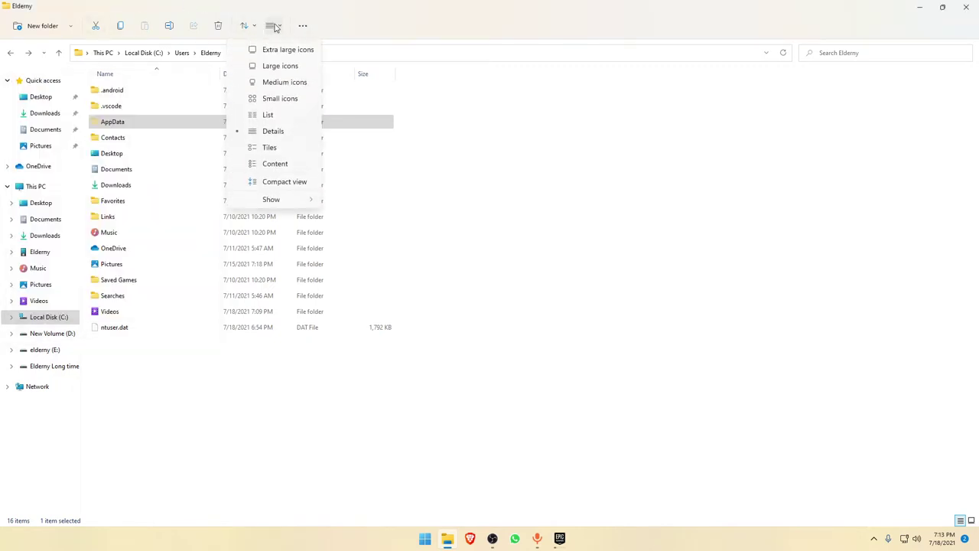
mouse_move(273, 199)
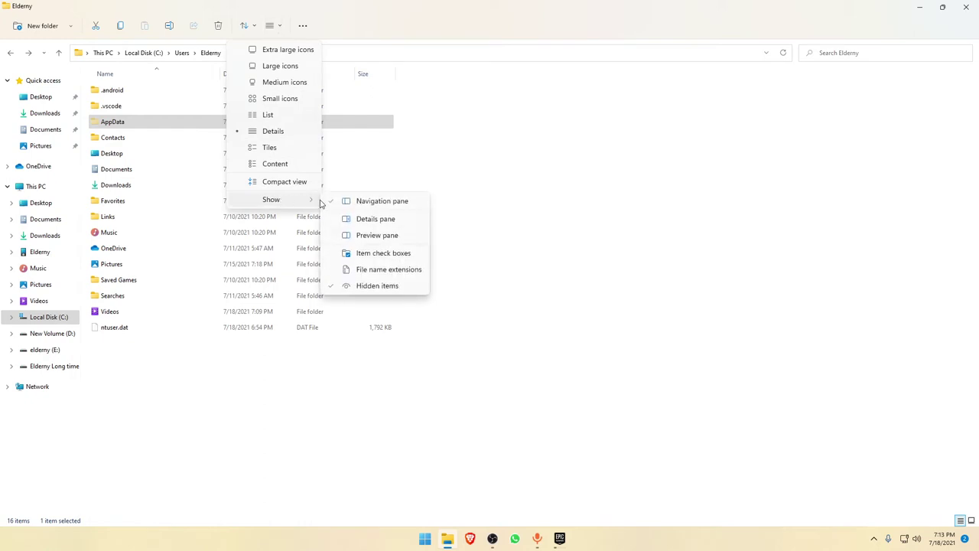
click(510, 258)
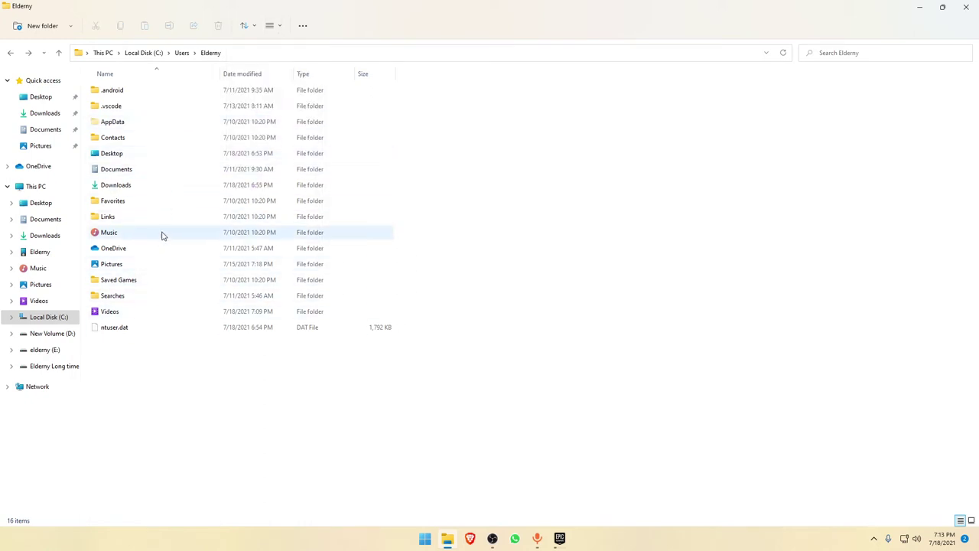
Step: Close File Explorer, then open the Windows Settings app and maximize its window
click(68, 301)
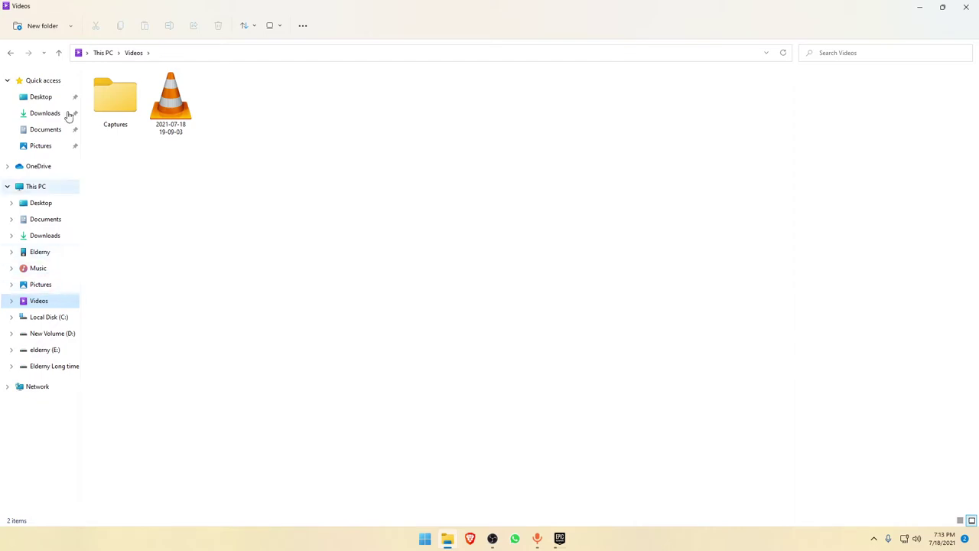
click(965, 6)
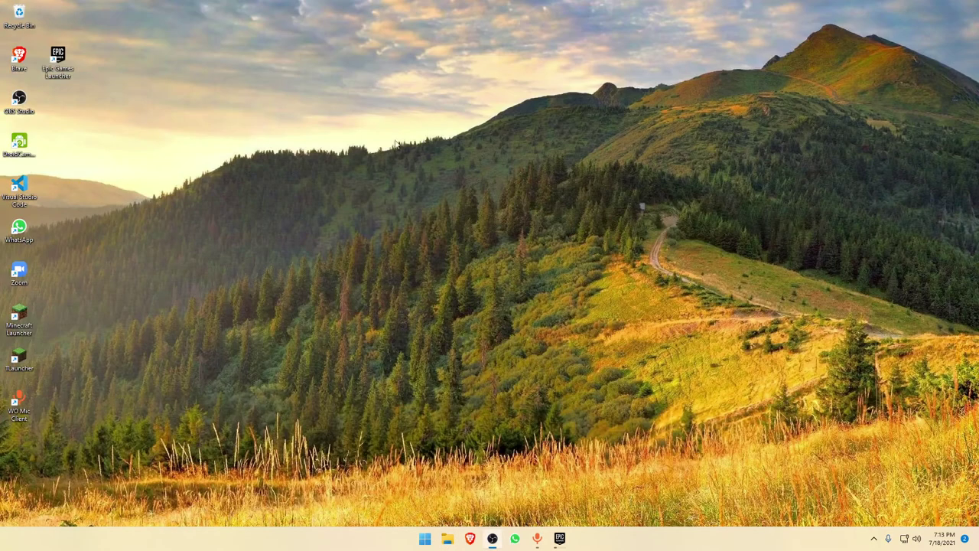
click(419, 541)
text(settings)
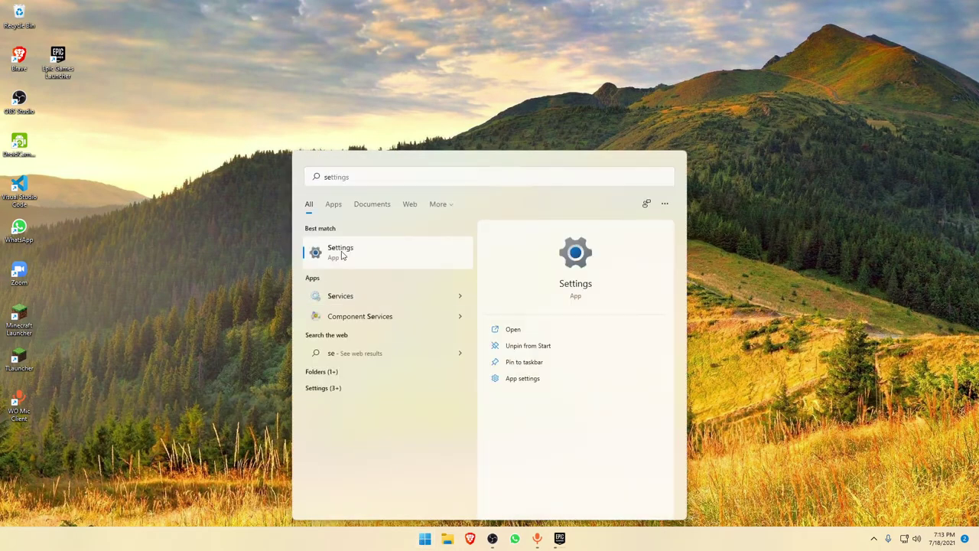
click(341, 252)
drag(780, 65, 500, 5)
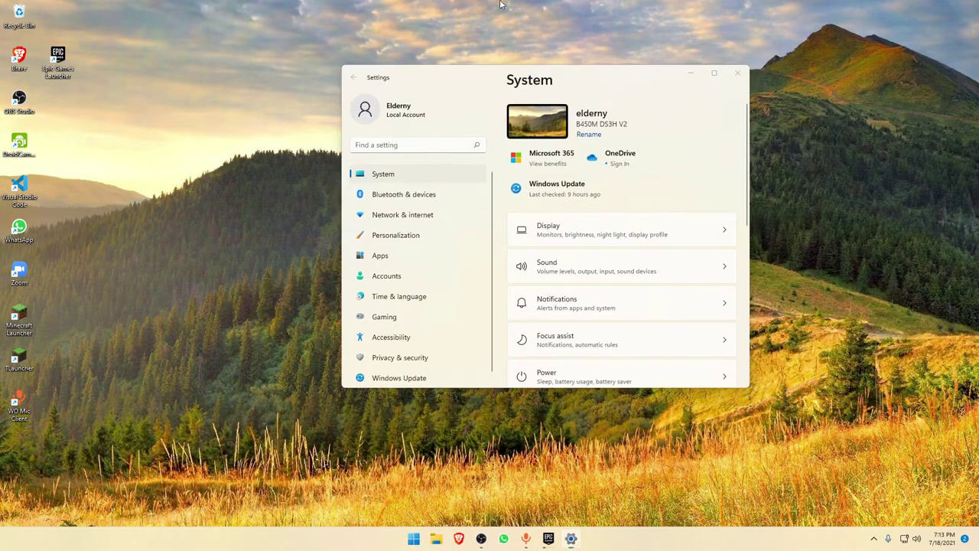
drag(487, 76, 467, 2)
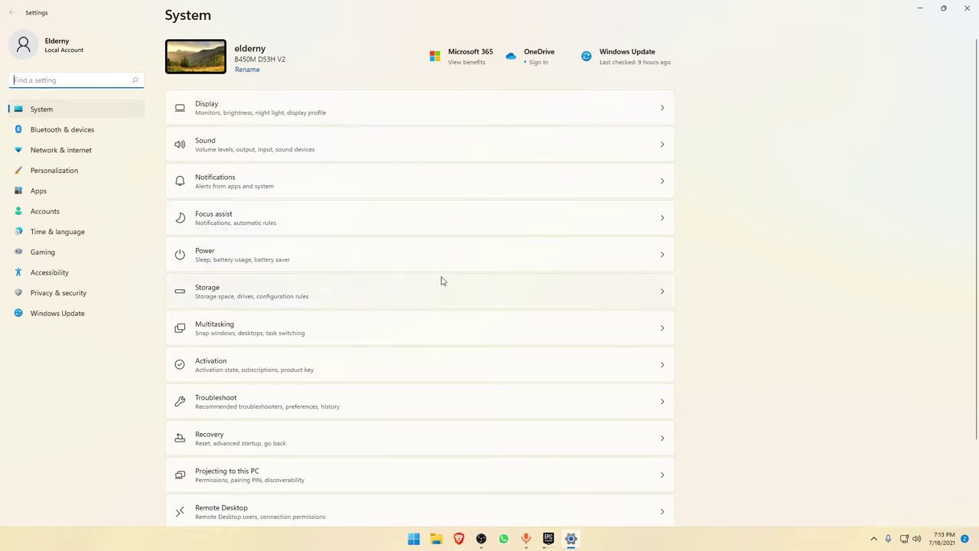
Step: Switch to the Epic Games Launcher to check the Fortnite download, and minimize the launcher
mouse_move(541, 544)
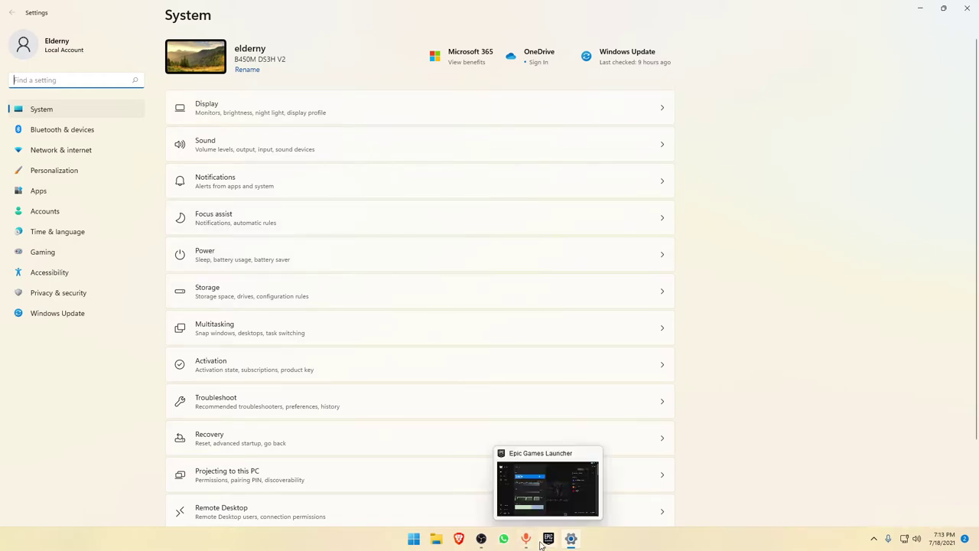
click(519, 485)
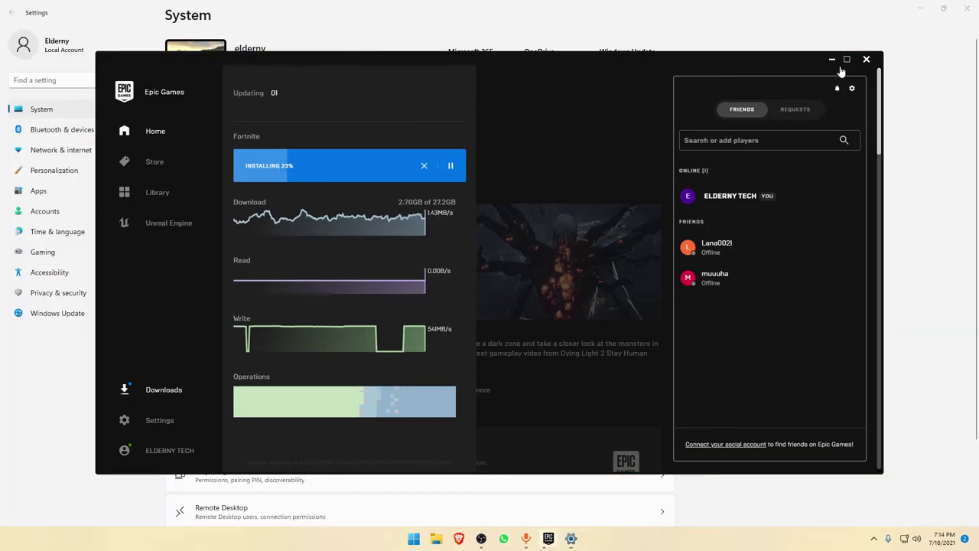
click(833, 60)
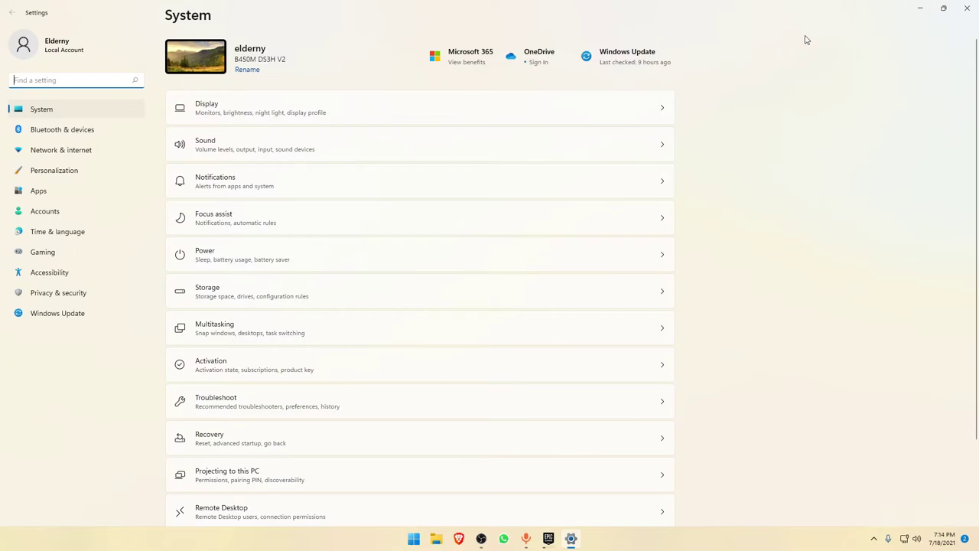
Step: Review the Display settings and the Advanced display information, and close the Settings app
click(427, 112)
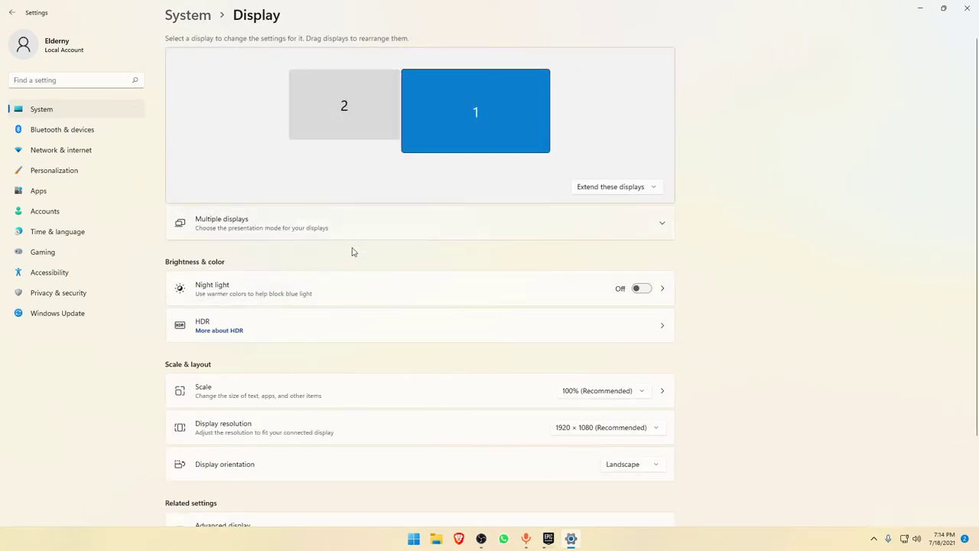
scroll(807, 277, down, 3)
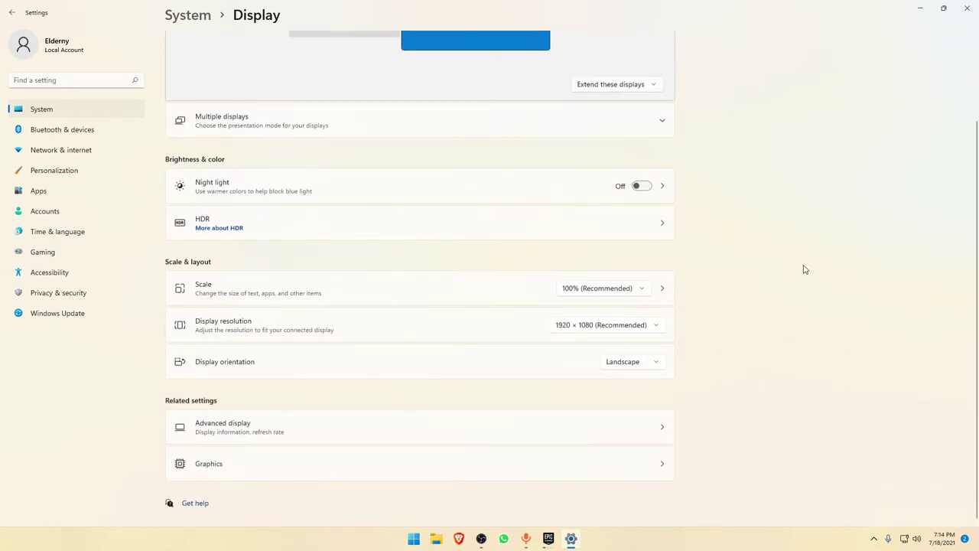
click(347, 430)
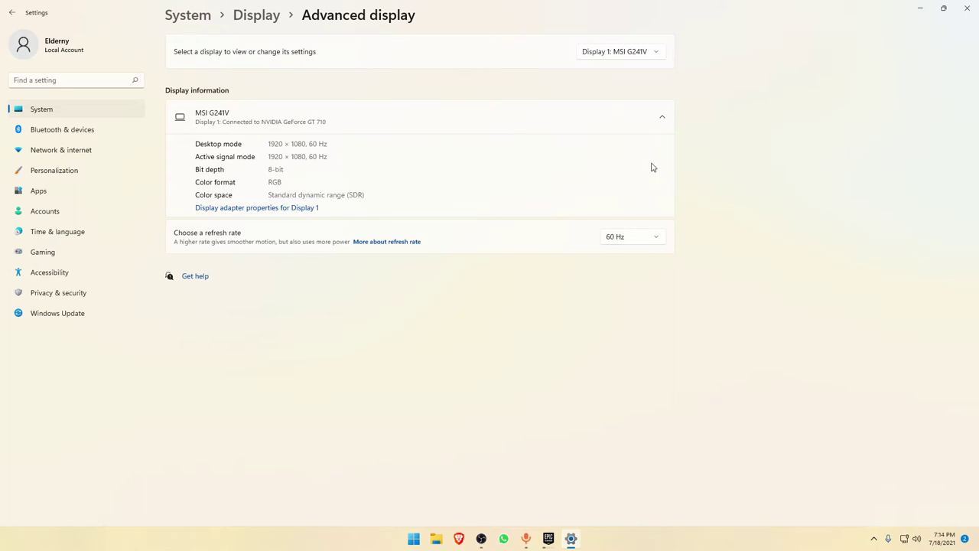
key(alt+Left)
key(alt+Left)
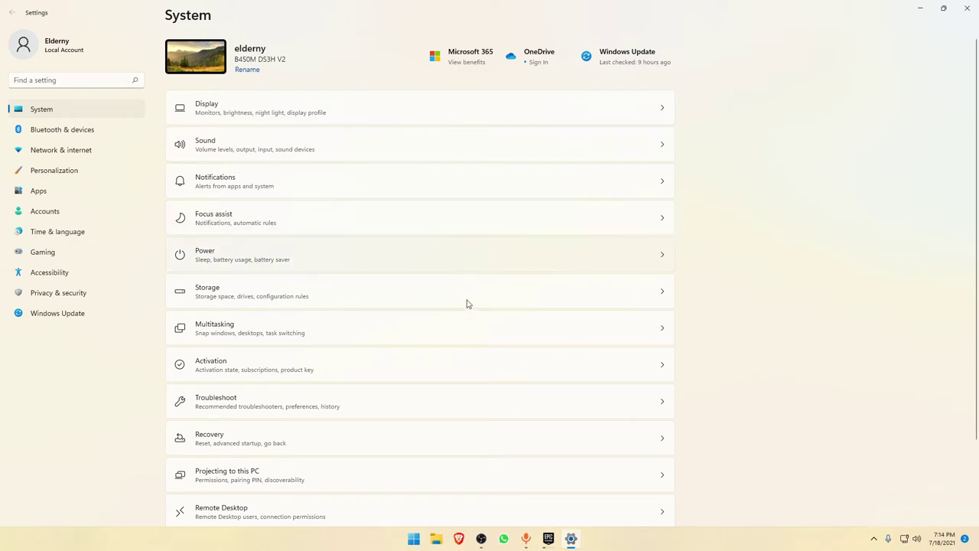
key(alt+F4)
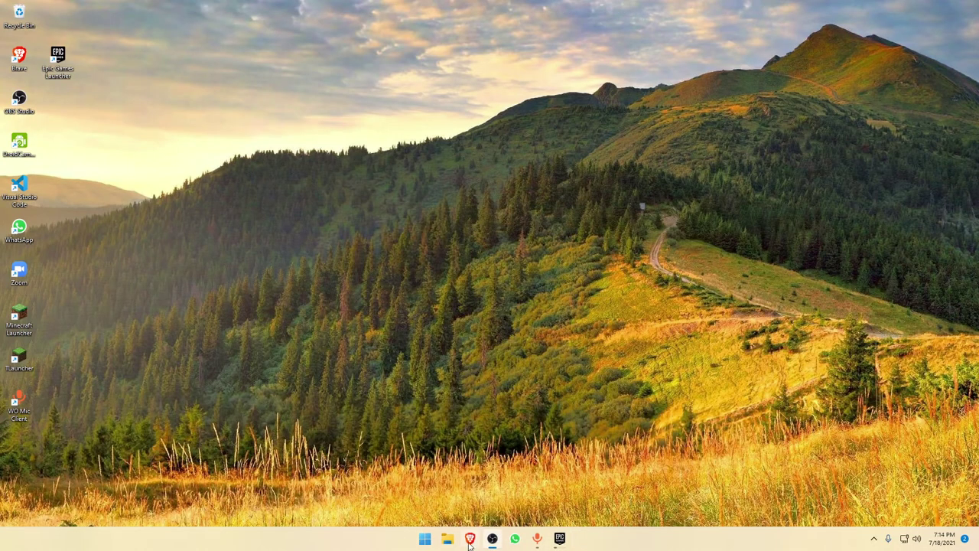
Step: Open the Windows Settings app, maximize its window and go to the Power page of the System settings
click(425, 539)
text(sett)
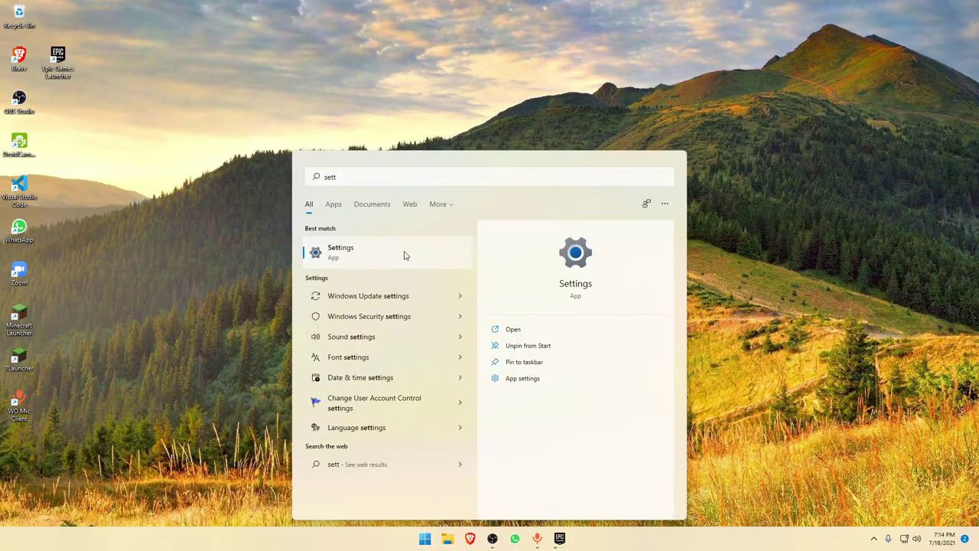
click(404, 255)
drag(707, 58, 586, 2)
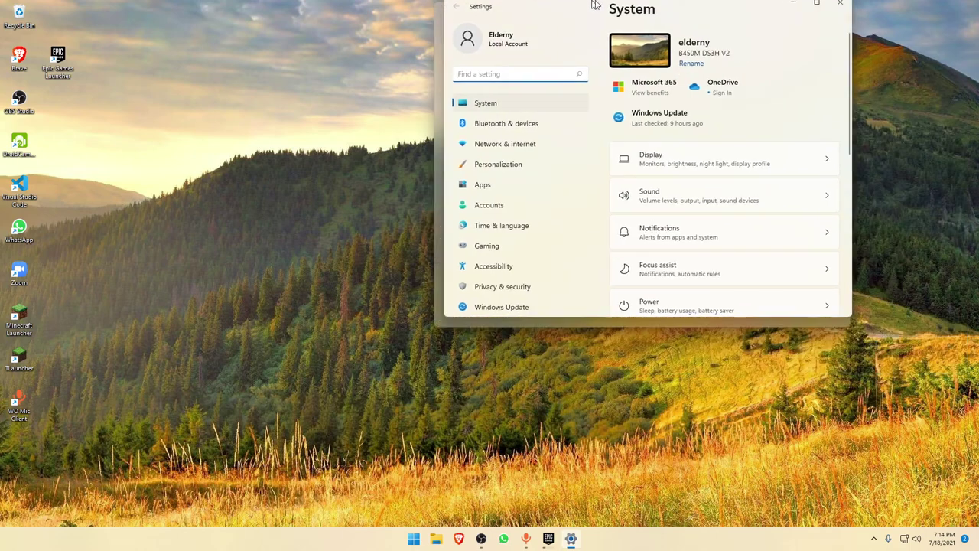
click(251, 260)
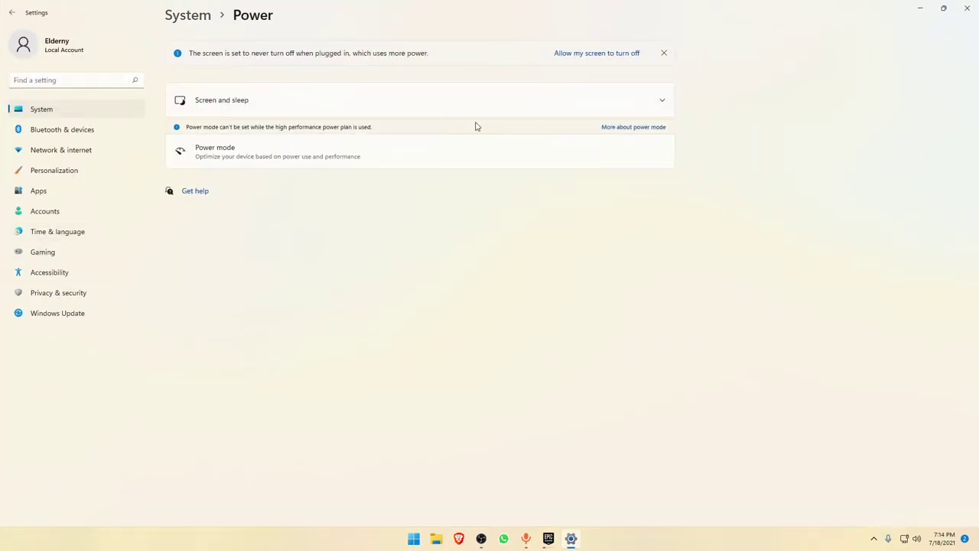
Step: Check the online help about power mode, then expand the Screen and sleep options and dismiss the screen turn-off notice
click(633, 128)
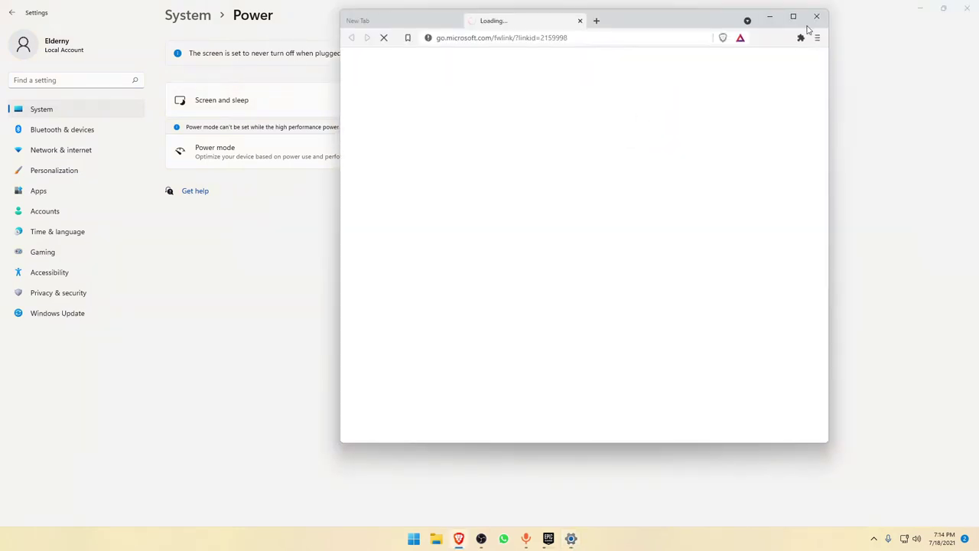
click(816, 16)
click(624, 103)
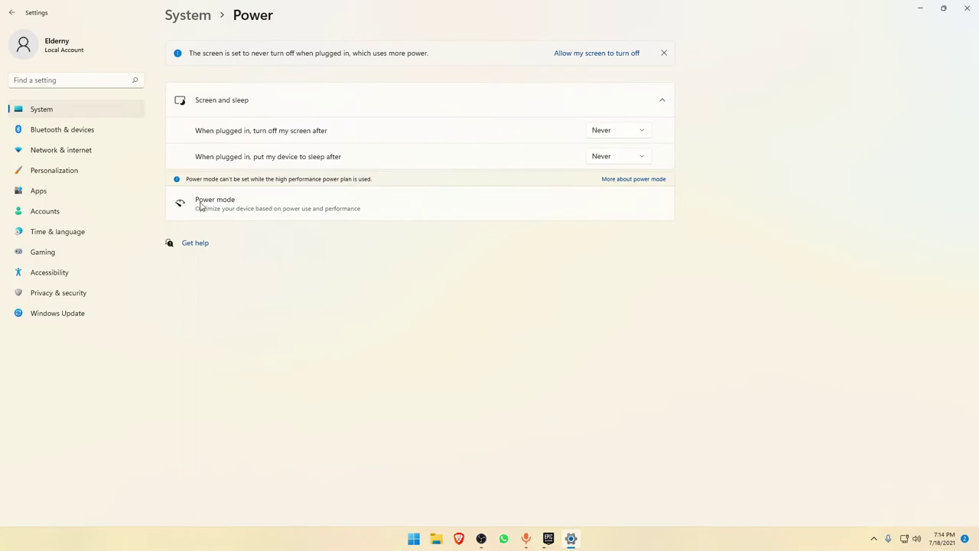
click(663, 53)
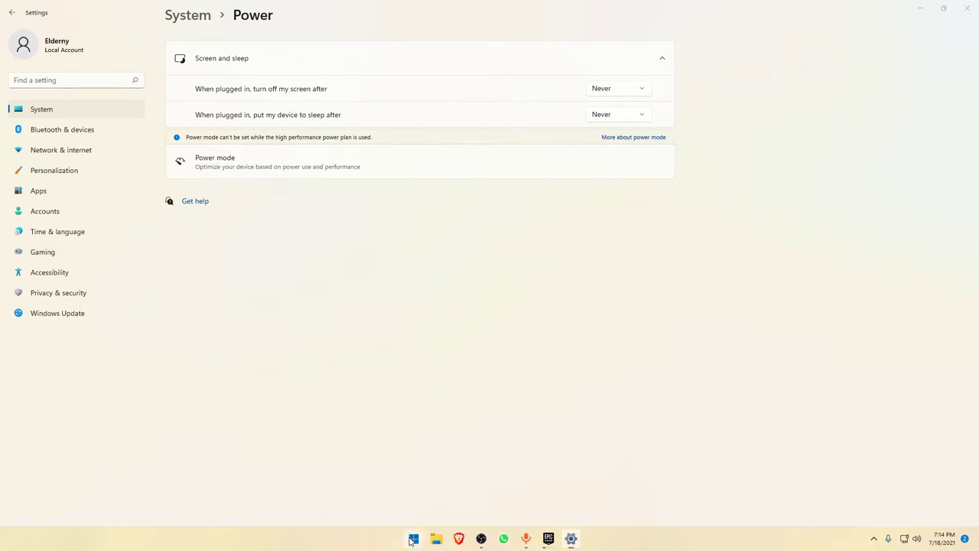
Step: Find Edit power plan through the Windows search, view its advanced power settings, and go up to the Power Options plan list
click(412, 538)
text(power)
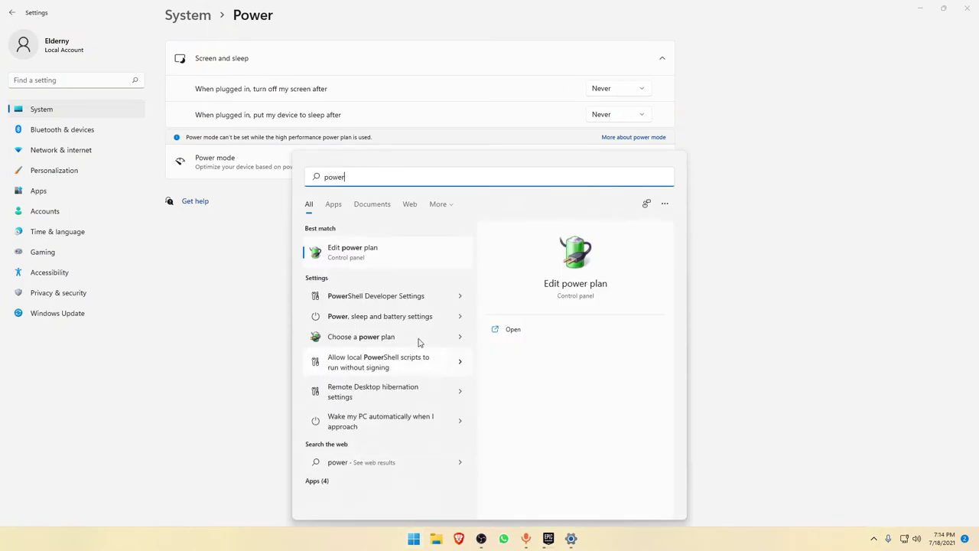
click(389, 252)
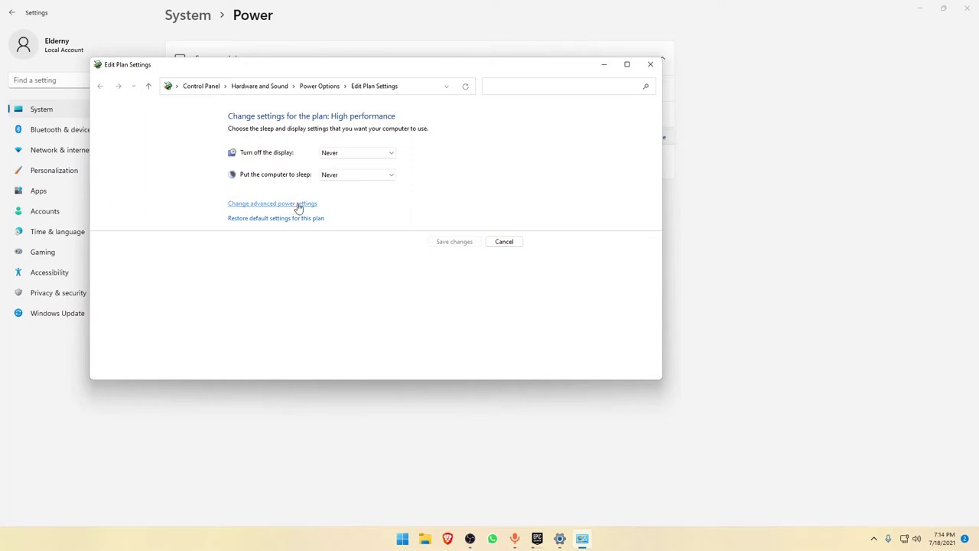
click(298, 207)
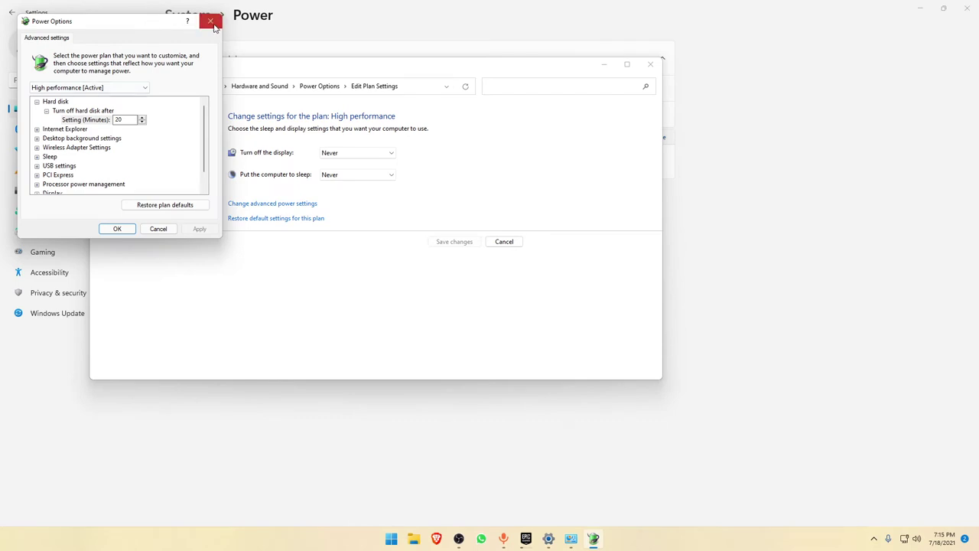
click(211, 22)
click(322, 88)
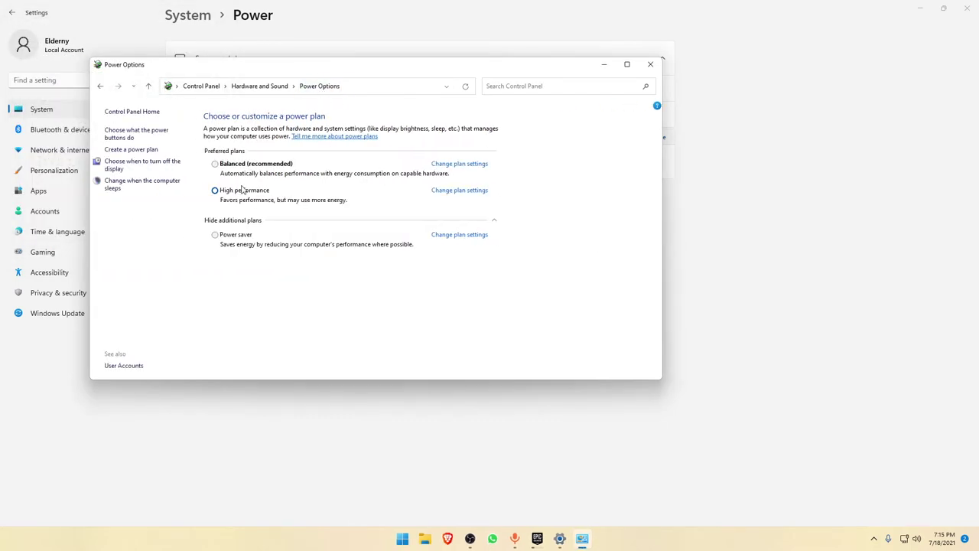
Step: Open the advanced power settings of the High performance plan and go to the processor power management entry
click(452, 191)
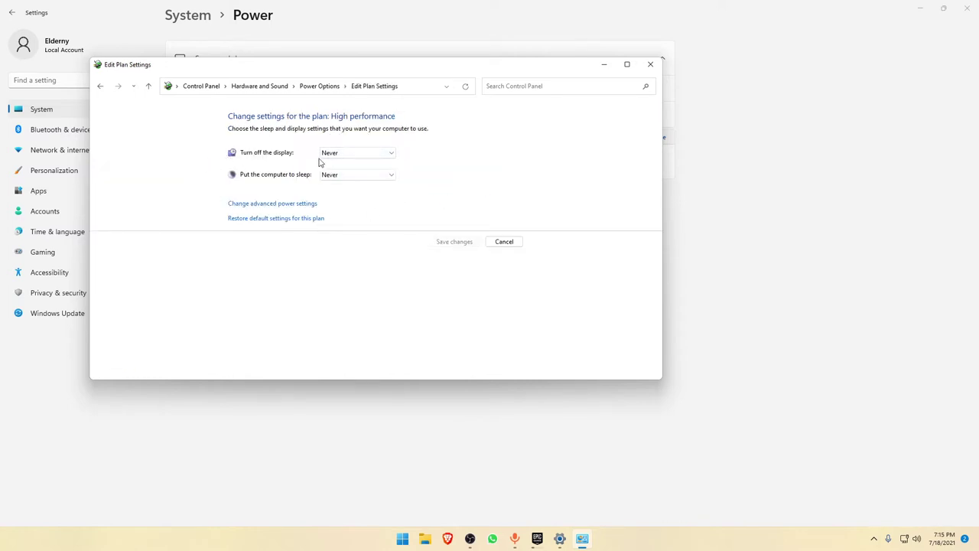
click(280, 205)
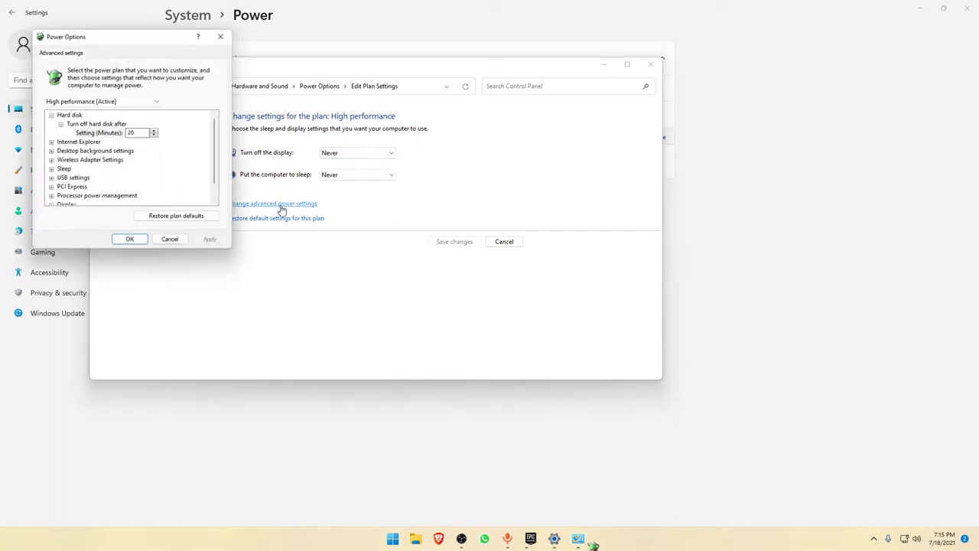
drag(136, 40, 379, 40)
scroll(361, 200, down, 1)
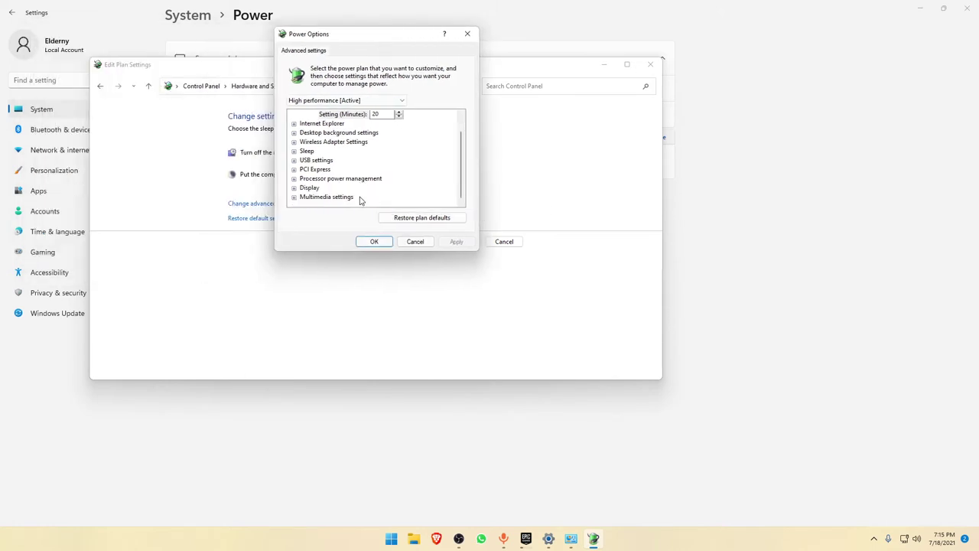
Step: Set the minimum processor state under Processor power management to 0% and apply the change
click(293, 178)
click(303, 188)
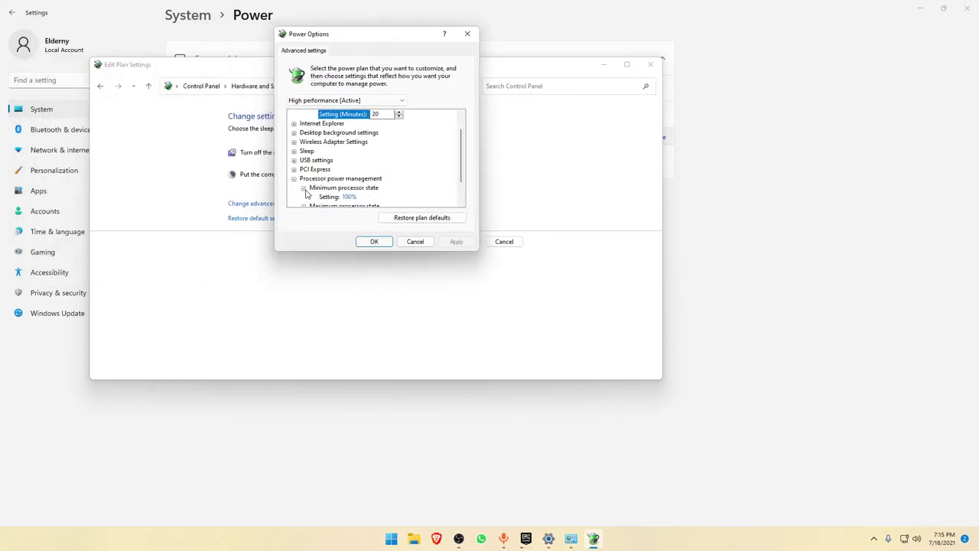
click(349, 198)
double_click(371, 198)
text(0)
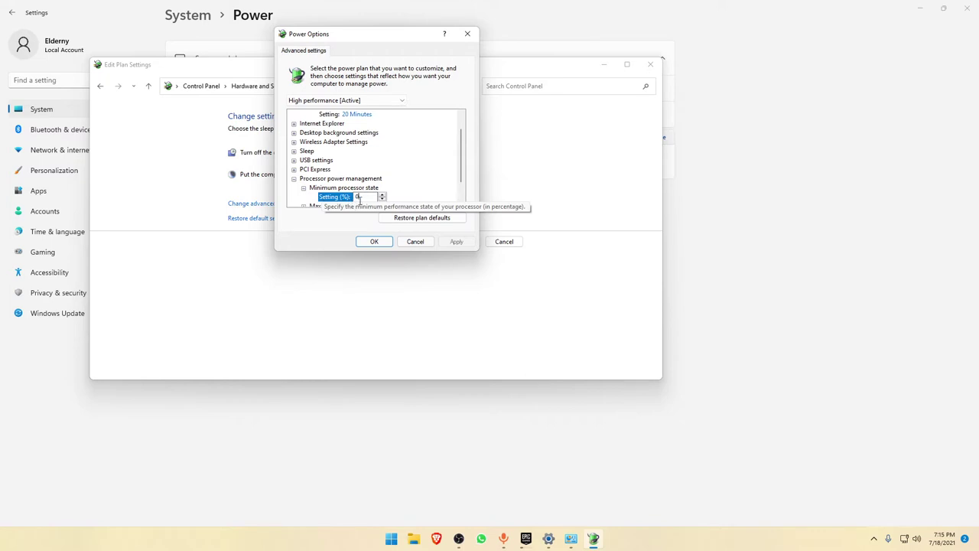
scroll(400, 186, down, 1)
click(303, 178)
click(453, 241)
click(374, 242)
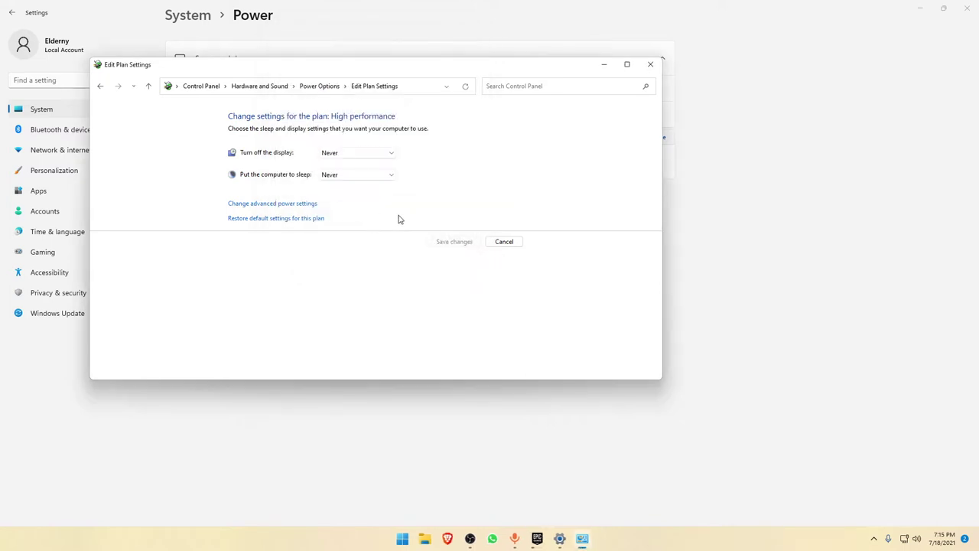
Step: Return to the Power Options plan list, close it, and open the Storage page of the System settings
click(321, 86)
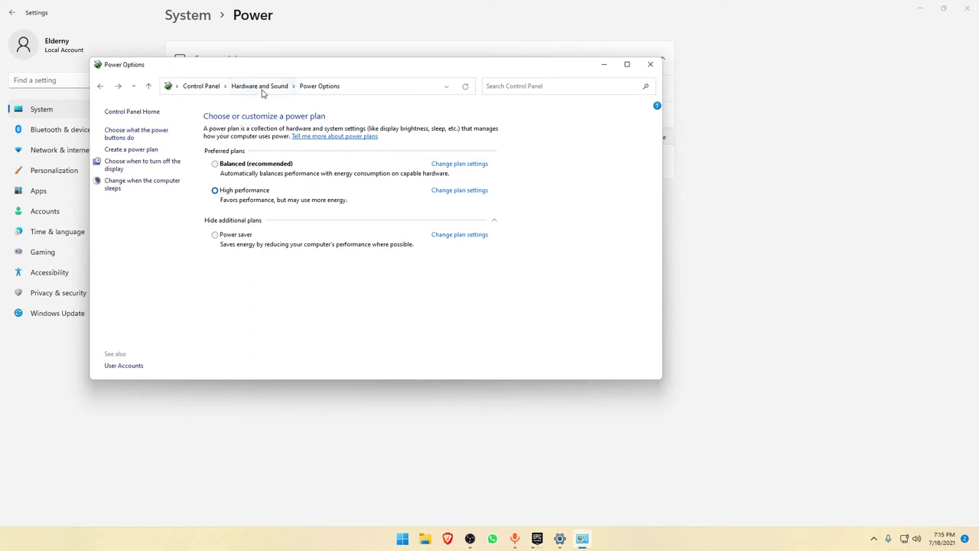
click(650, 64)
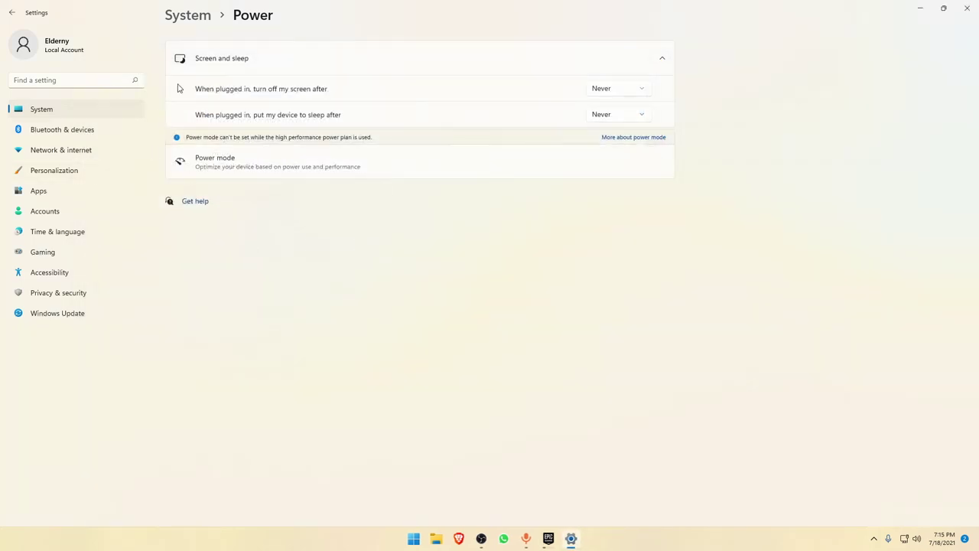
click(217, 38)
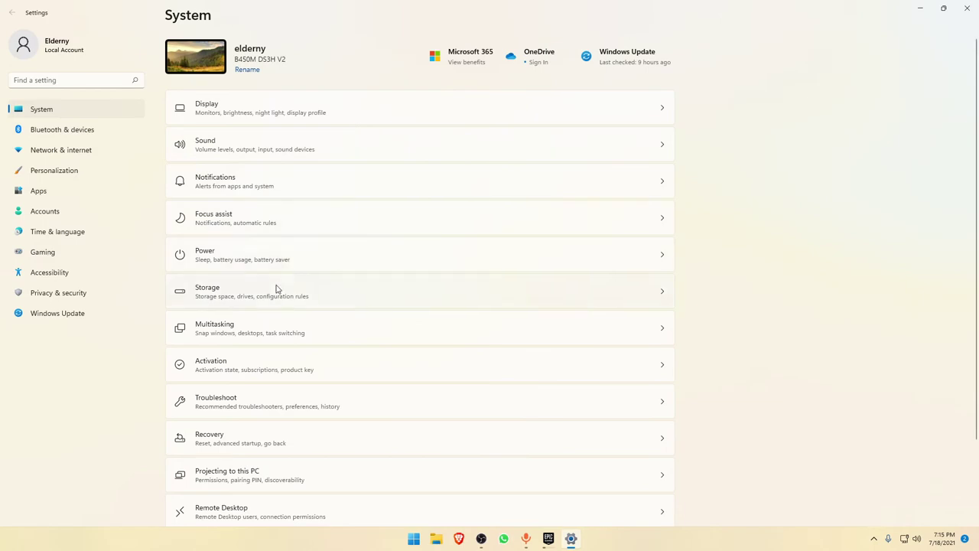
click(277, 289)
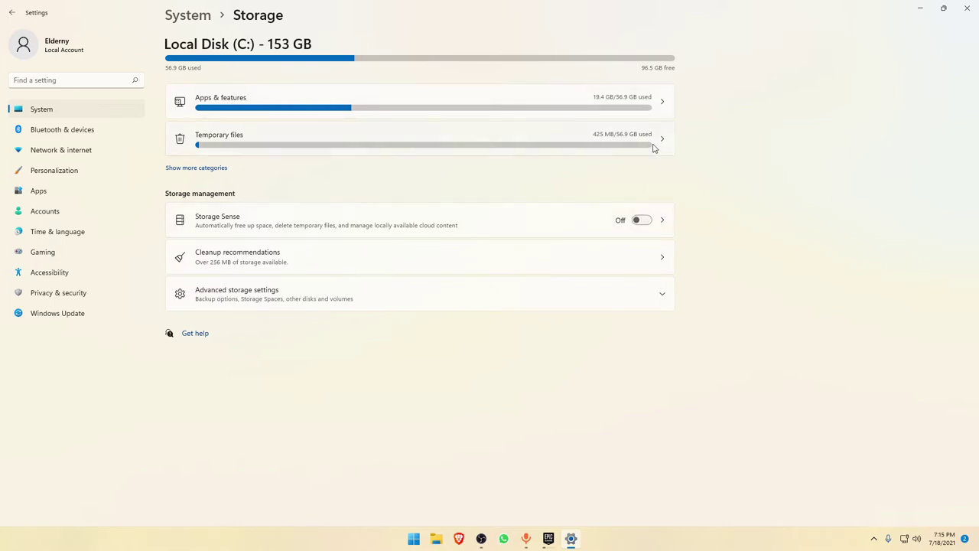
Step: Look through the installed apps and examine the categories of temporary files that can be removed from the C: drive
click(658, 98)
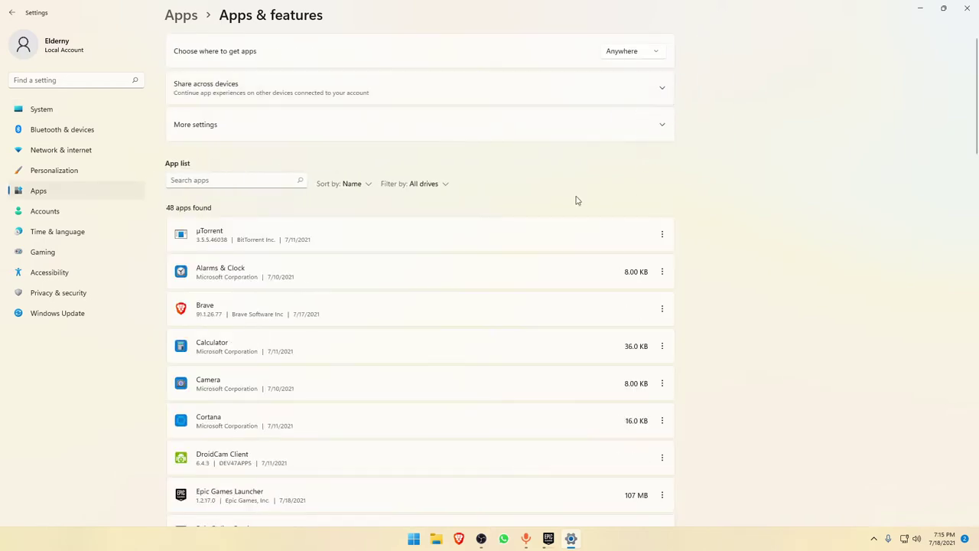
key(alt+Left)
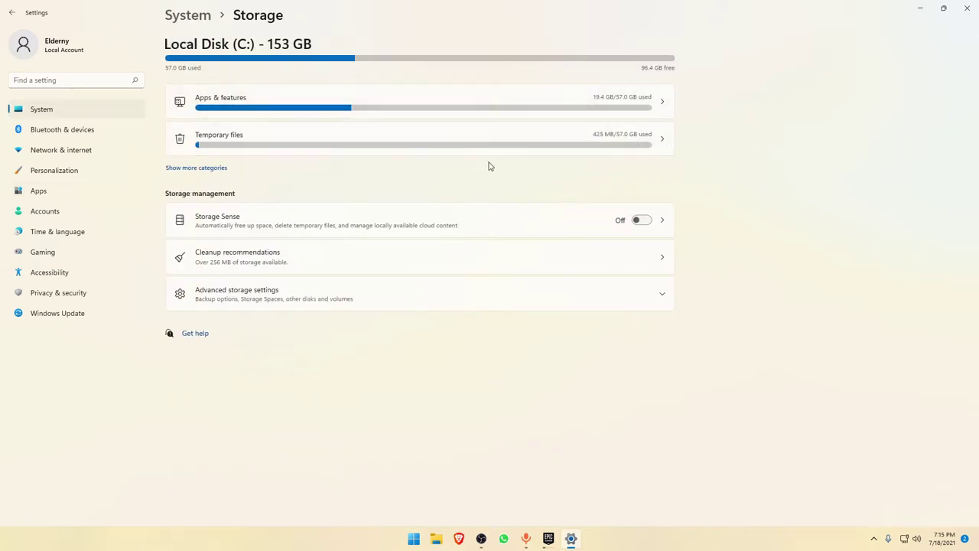
click(565, 145)
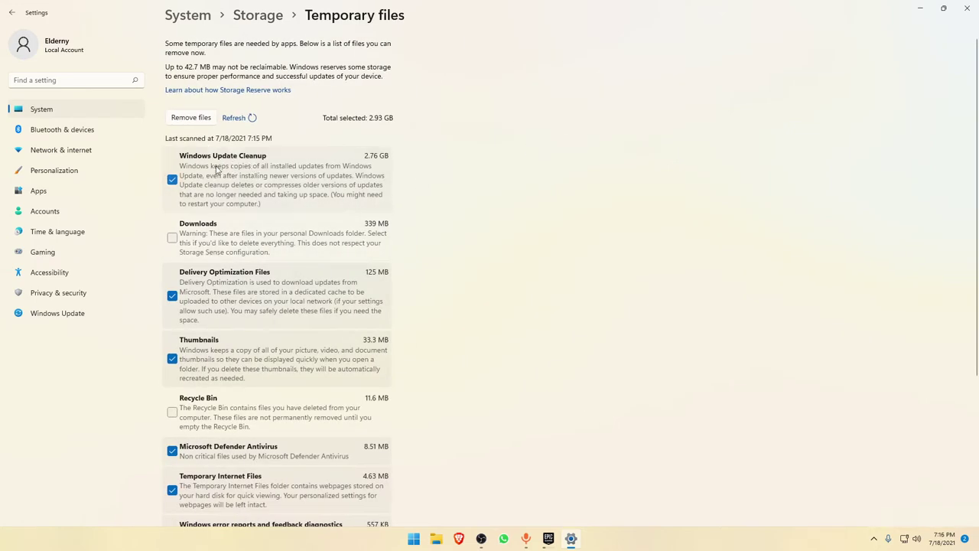
click(232, 122)
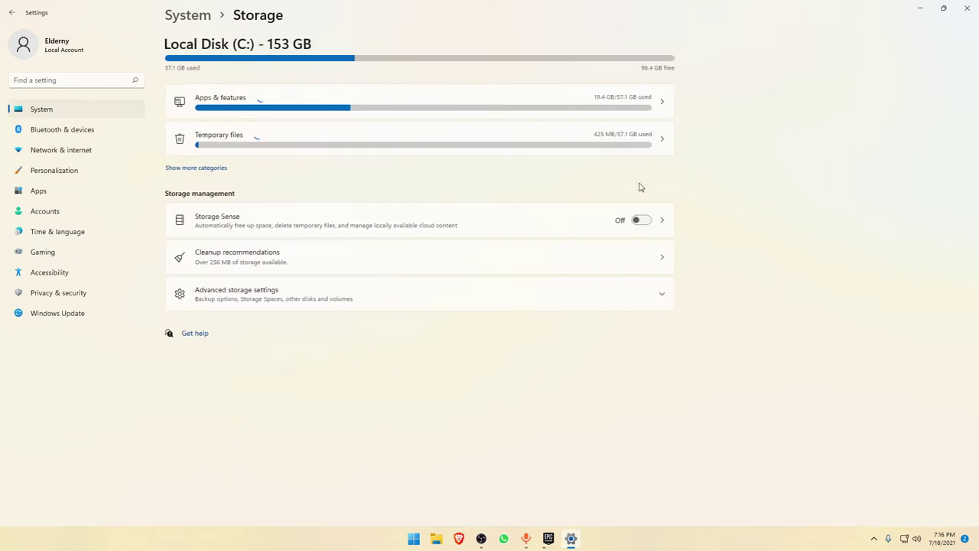
click(481, 142)
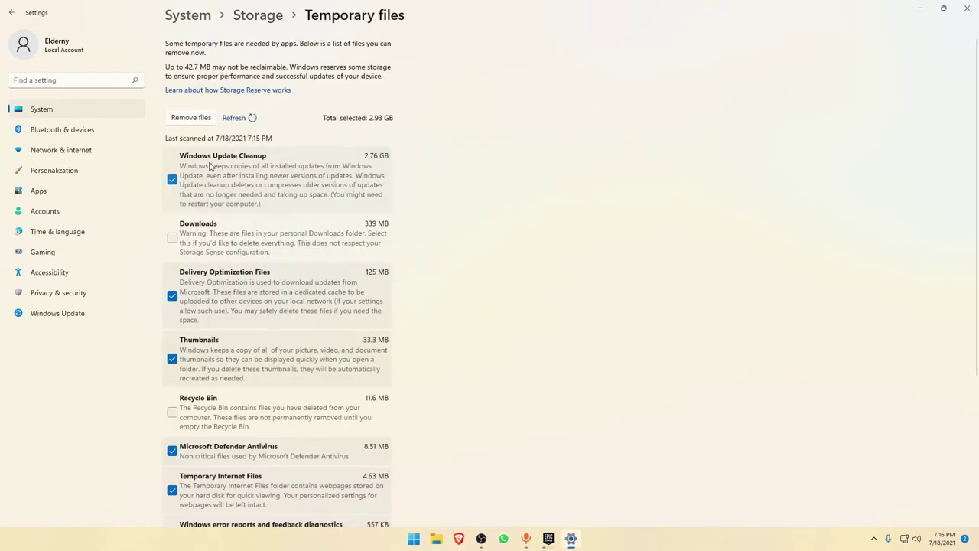
scroll(249, 221, down, 3)
scroll(244, 230, up, 3)
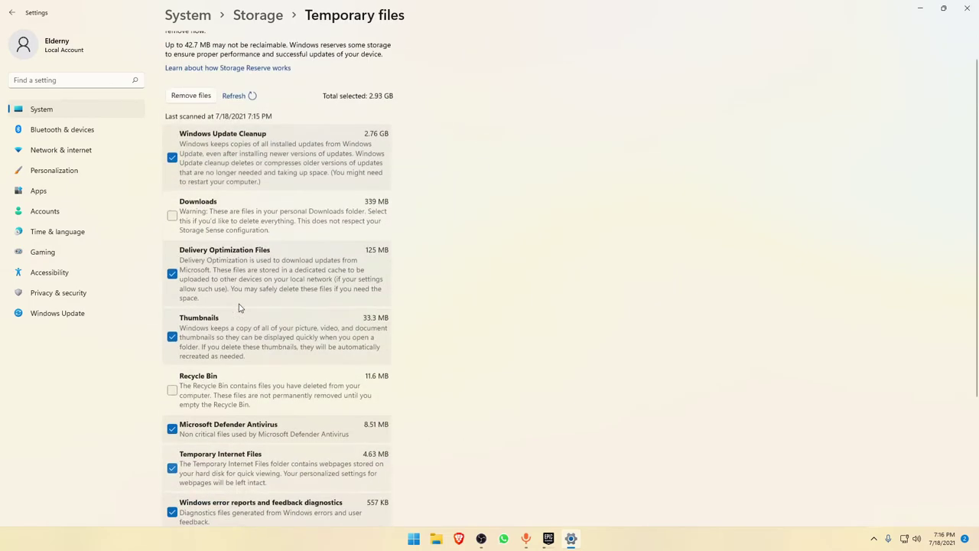
scroll(256, 229, down, 5)
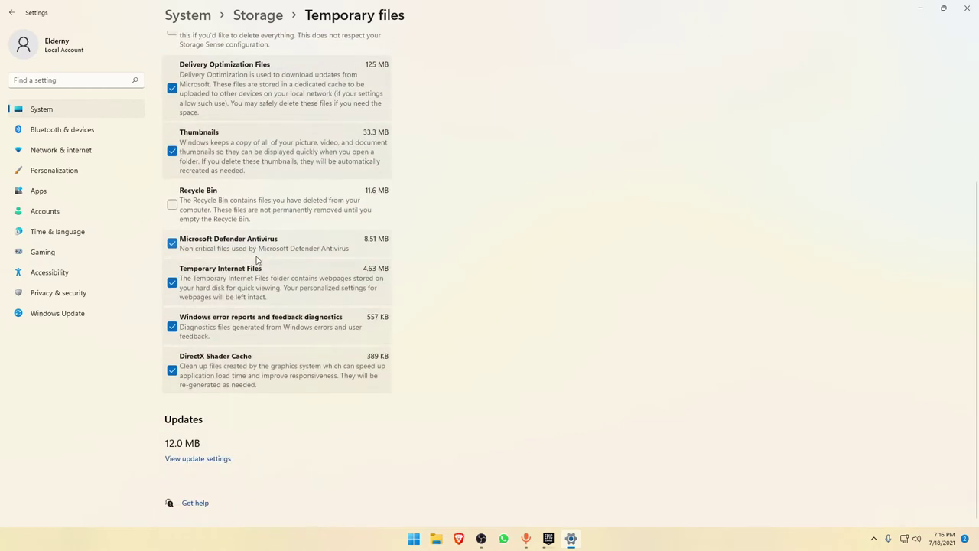
Step: Add the Recycle Bin to the selected temporary file categories and start permanently removing the selected files
click(299, 211)
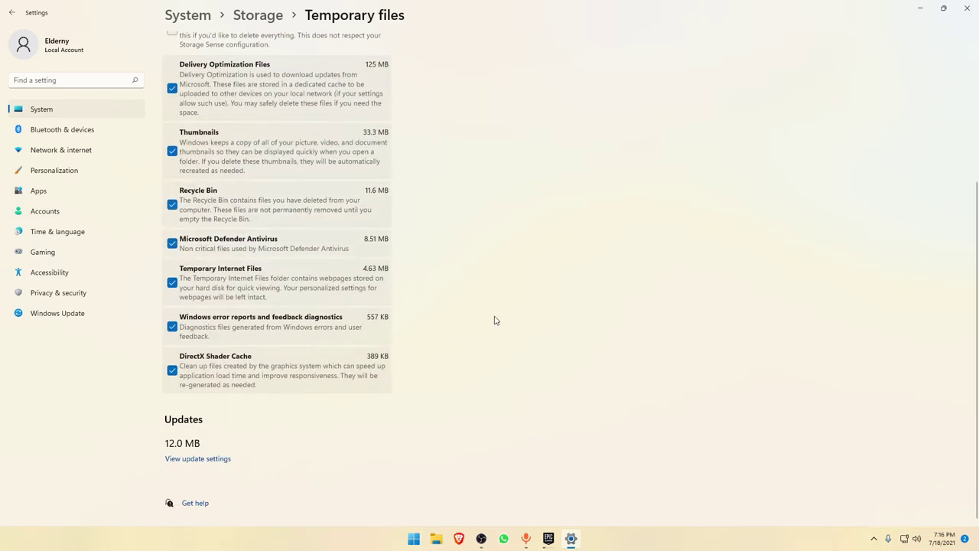
scroll(491, 321, up, 5)
click(209, 117)
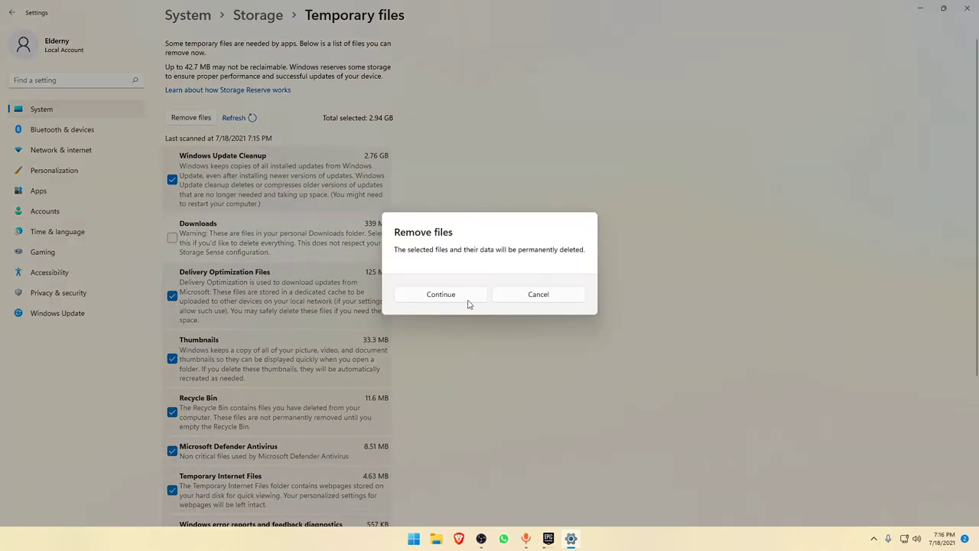
click(435, 300)
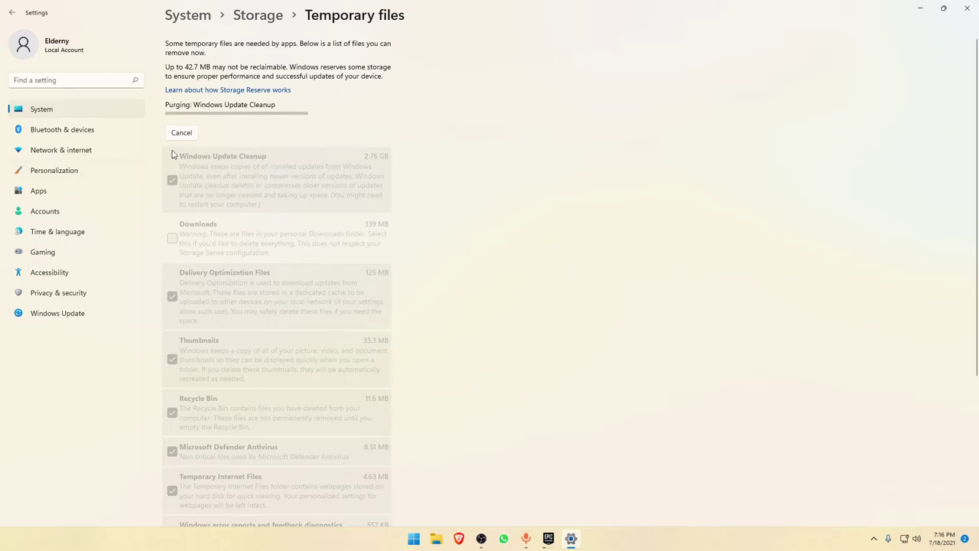
Step: Monitor the temporary file removal, switch to the Epic Games Launcher to check the Fortnite download, and return to Settings
scroll(324, 192, down, 3)
scroll(332, 201, up, 3)
scroll(310, 200, down, 3)
scroll(310, 198, up, 3)
mouse_move(546, 548)
click(548, 538)
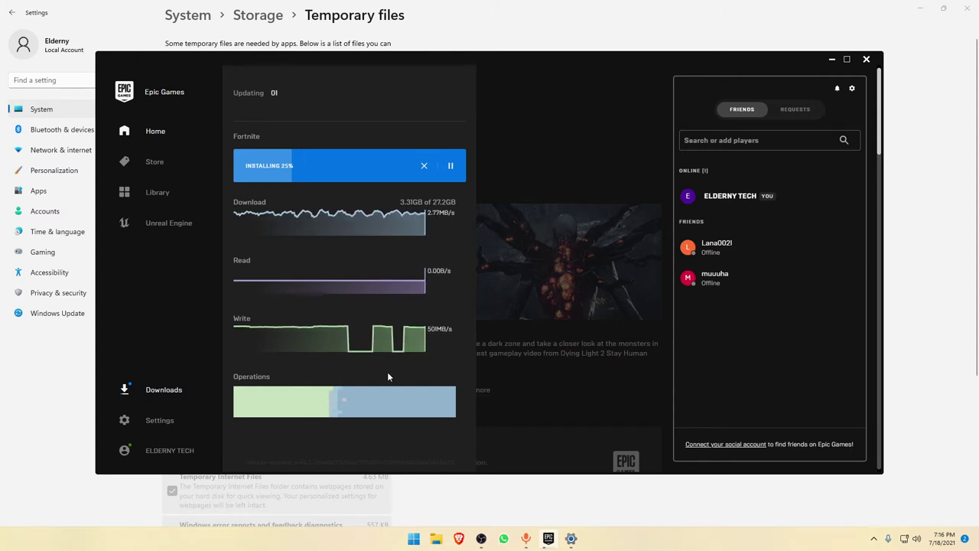
click(896, 304)
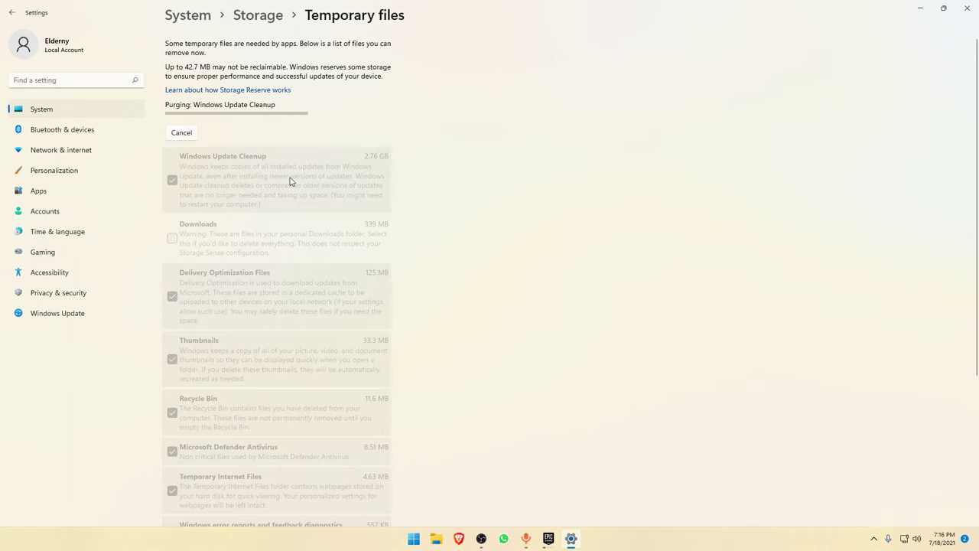
Step: Cancel the temporary file removal and open the Multitasking page of the System settings
click(182, 133)
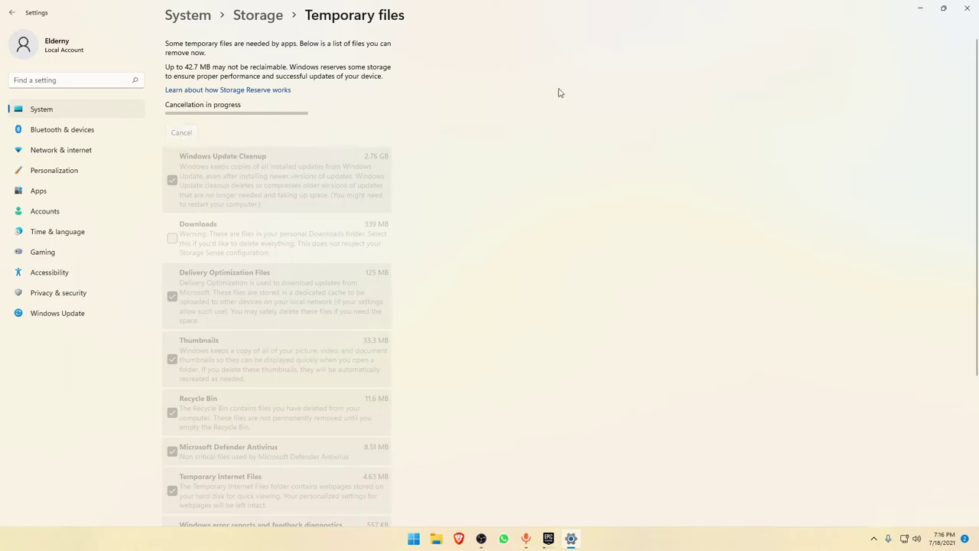
key(alt+Left)
key(alt+Left)
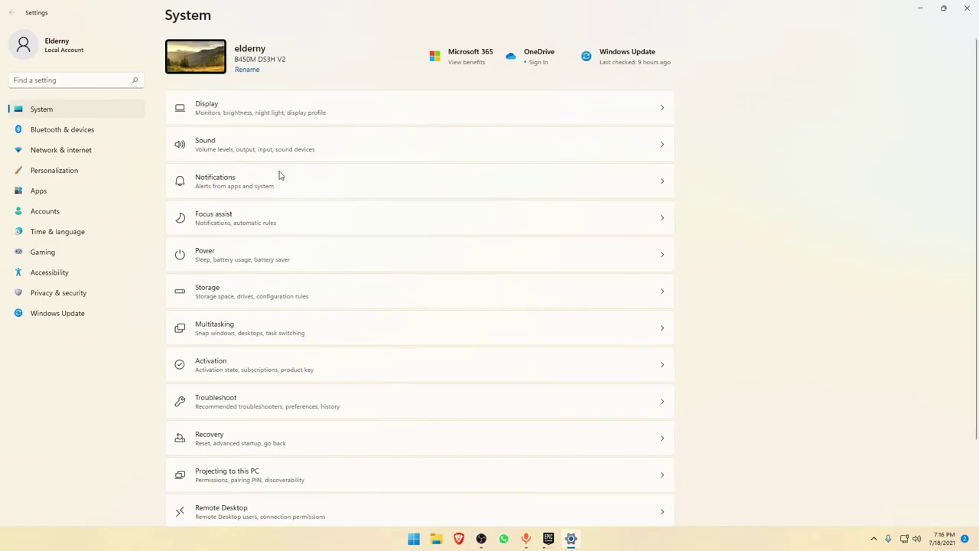
click(277, 325)
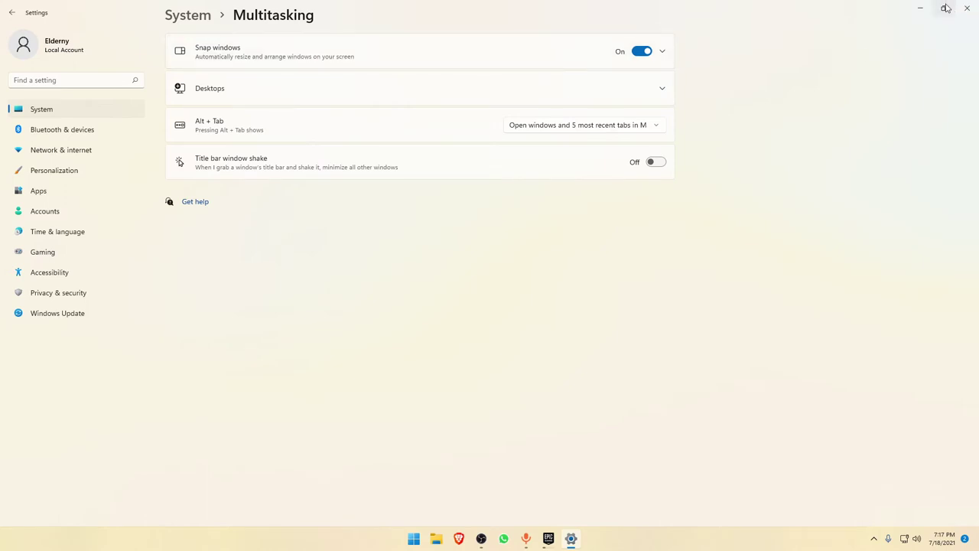
Step: Leave the Multitasking page and check the Windows activation state on the Activation page of the System settings
mouse_move(946, 8)
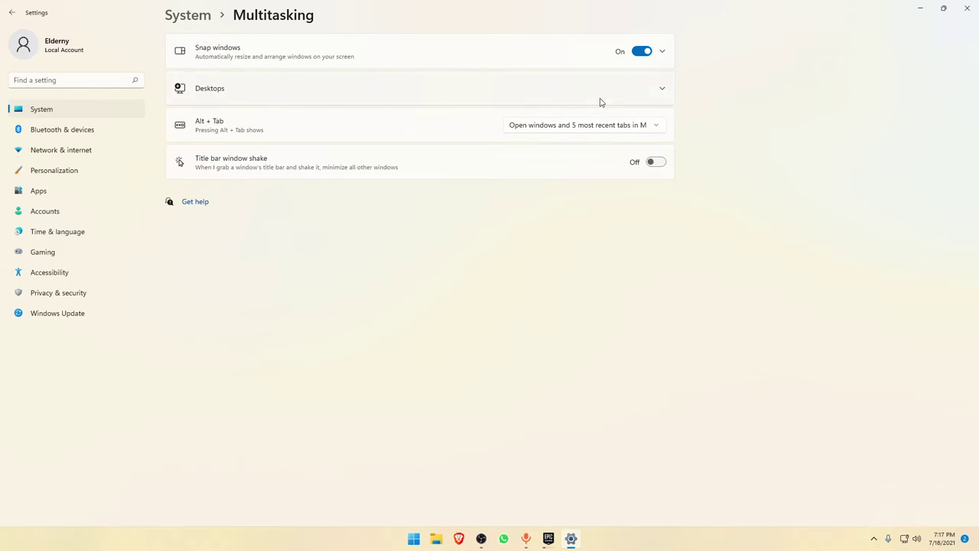
key(alt+Left)
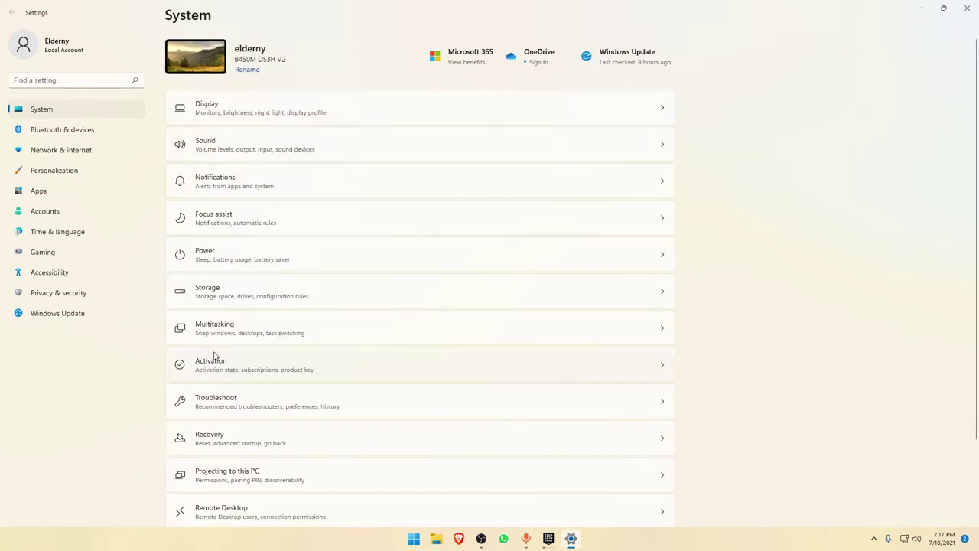
click(240, 358)
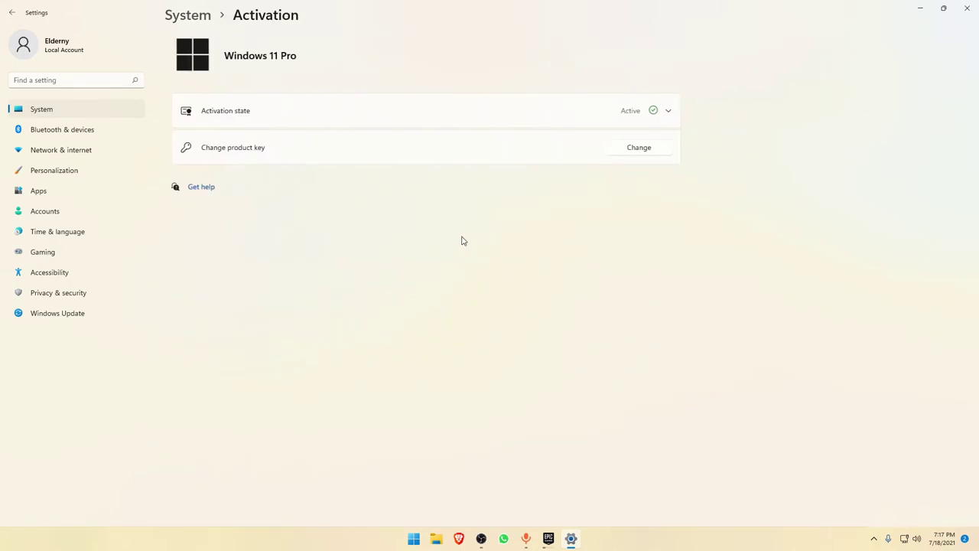
click(640, 111)
click(640, 111)
key(alt+Left)
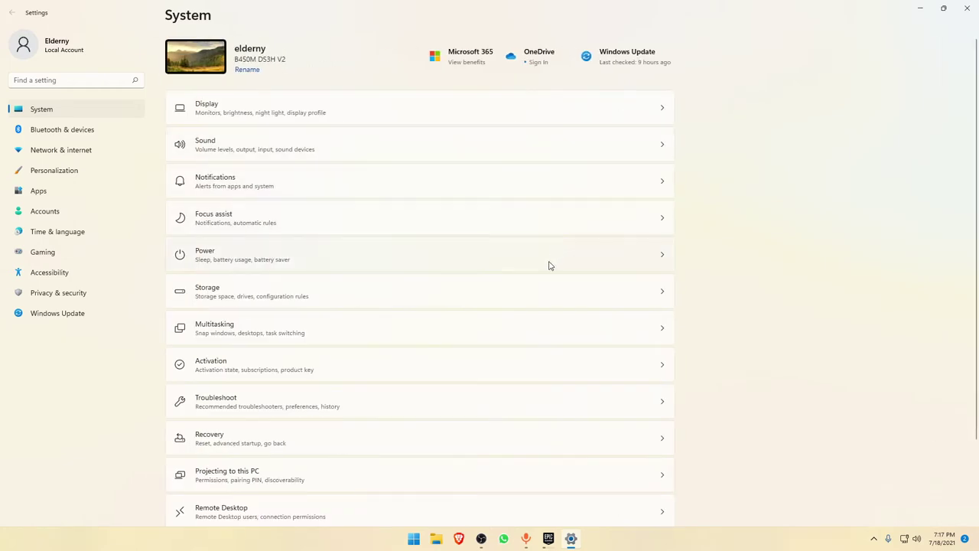
click(874, 538)
click(881, 517)
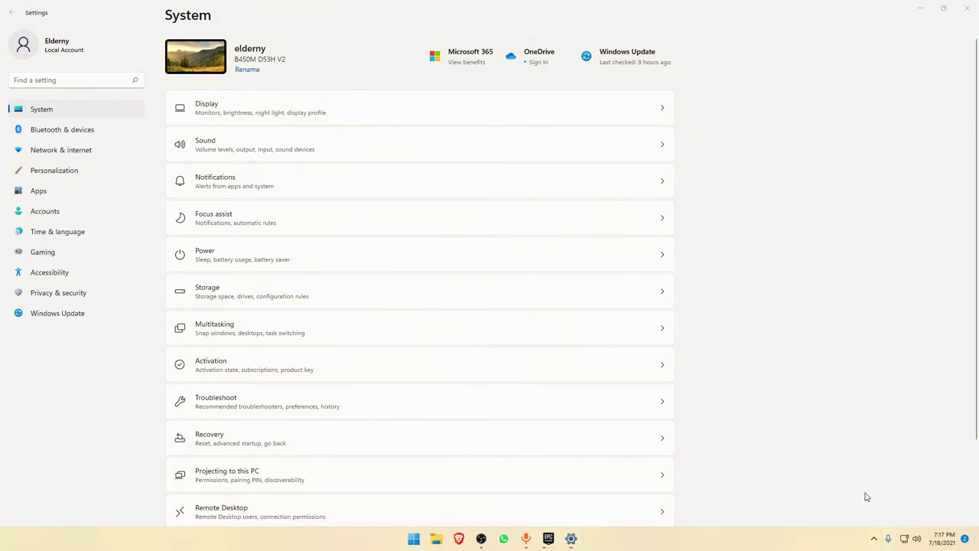
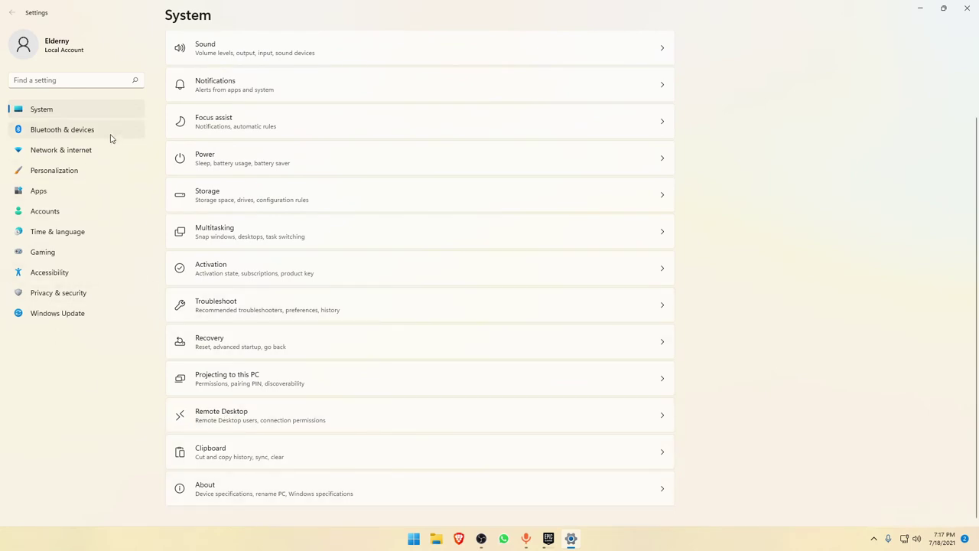
Step: Review the device and Windows specifications on the About page, including the processor speed, and return to the System settings
click(284, 490)
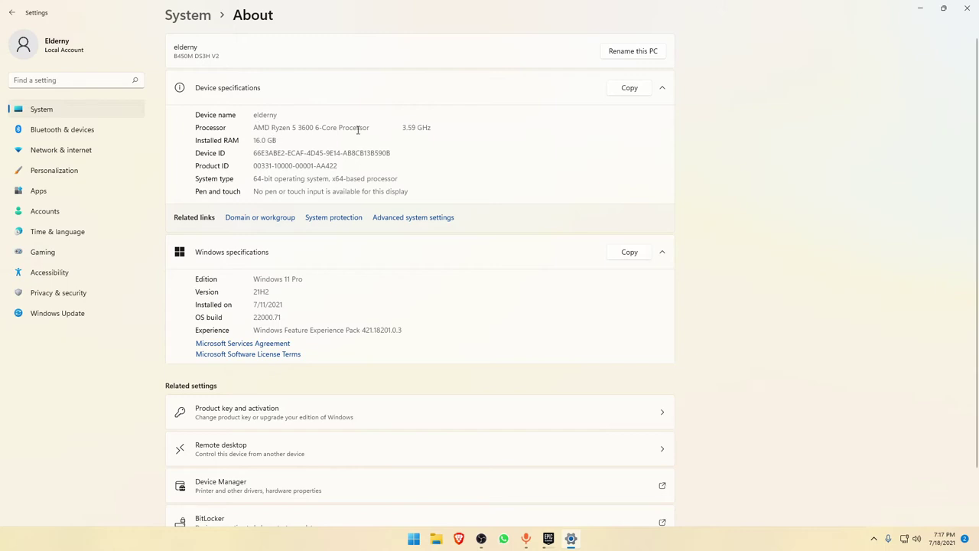
drag(406, 130, 426, 131)
click(429, 136)
scroll(640, 165, down, 2)
key(alt+Left)
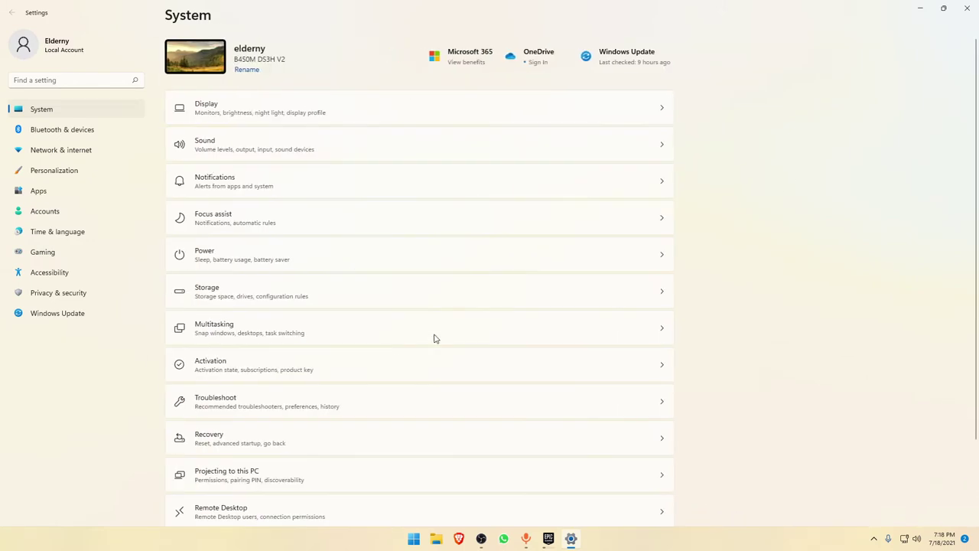
Step: Look over the Bluetooth & devices, Network & internet and Personalization settings and open the Apps settings
click(94, 133)
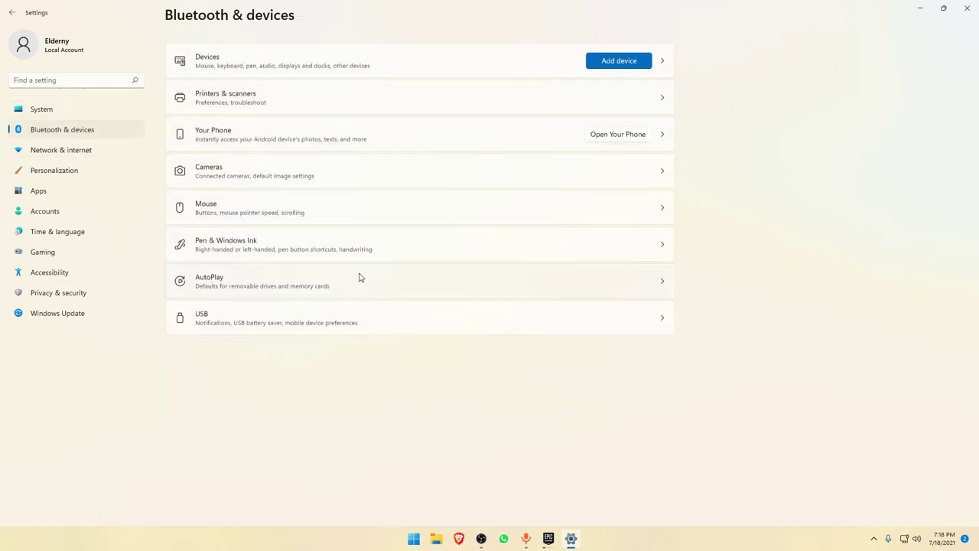
click(90, 154)
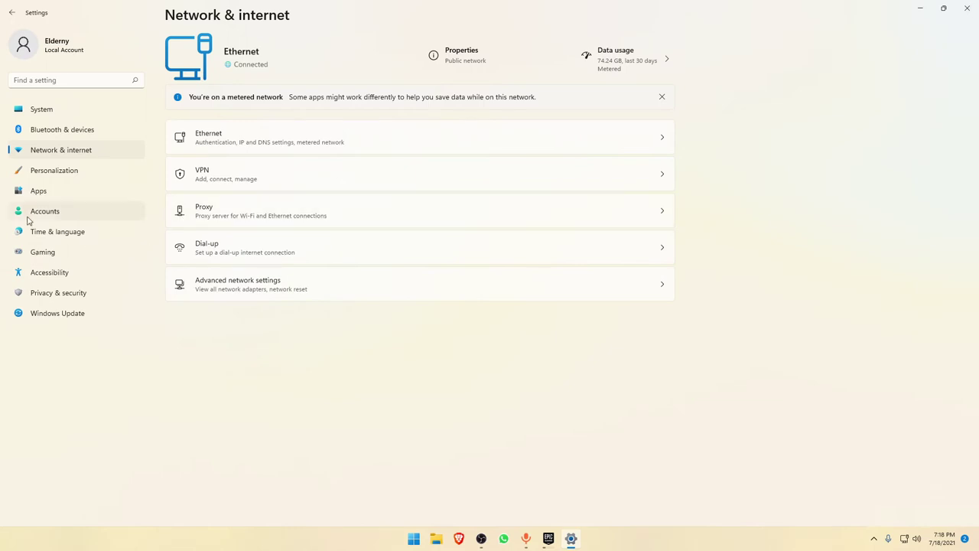
click(42, 172)
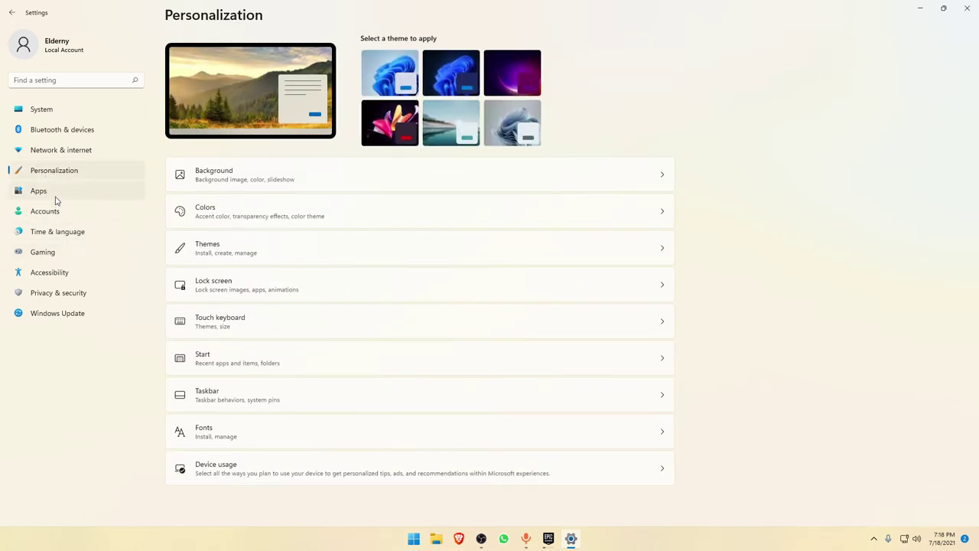
click(42, 193)
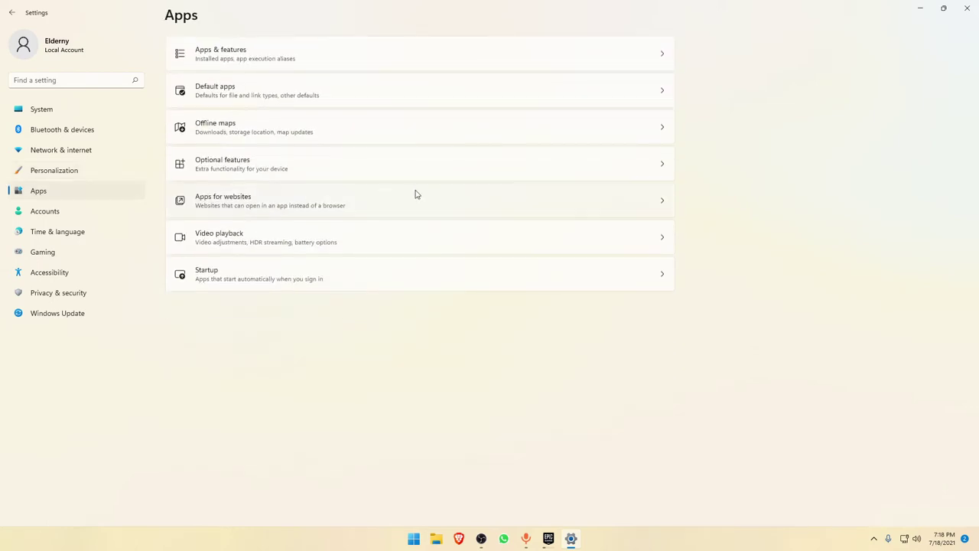
Step: Open Apps & features, look through the installed apps for unneeded ones and check the options available for Maps
click(439, 65)
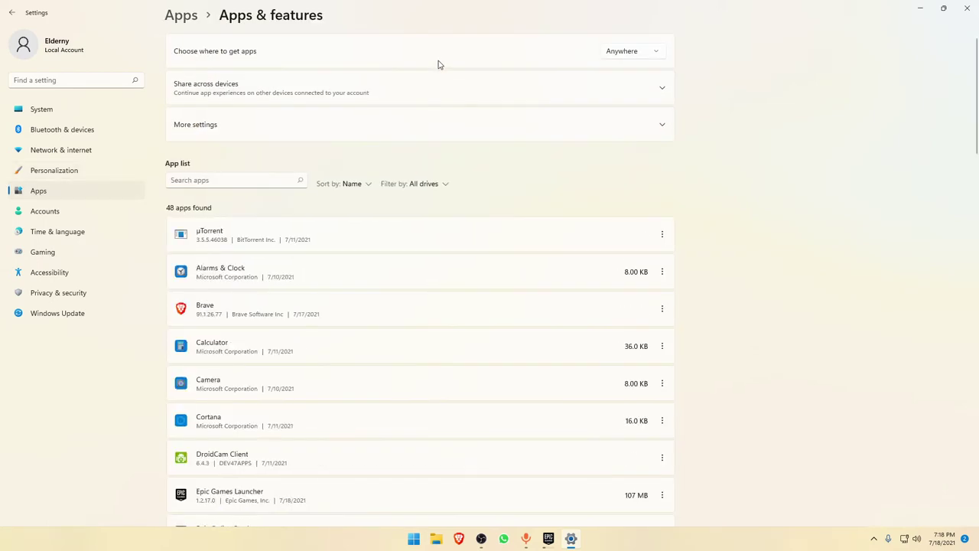
scroll(485, 290, down, 7)
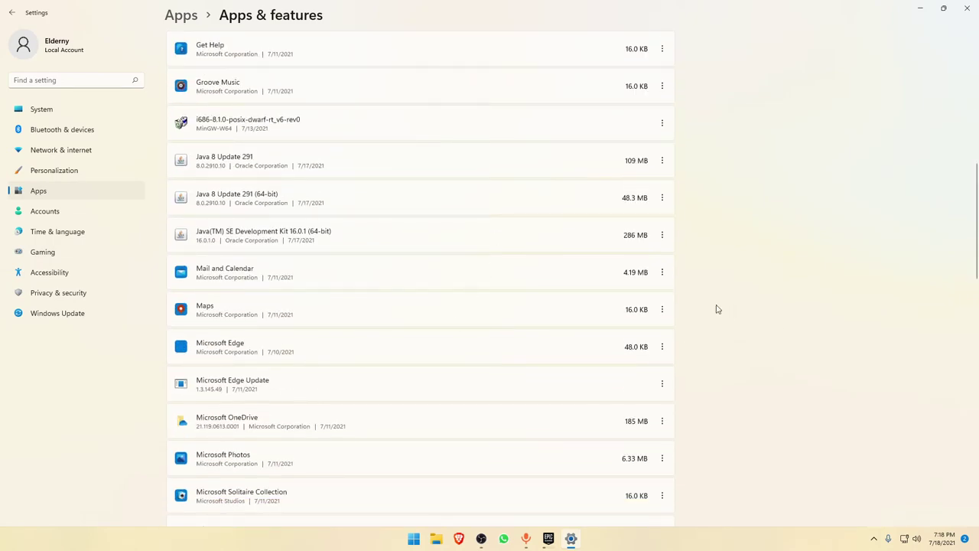
click(662, 309)
click(661, 309)
scroll(593, 304, down, 4)
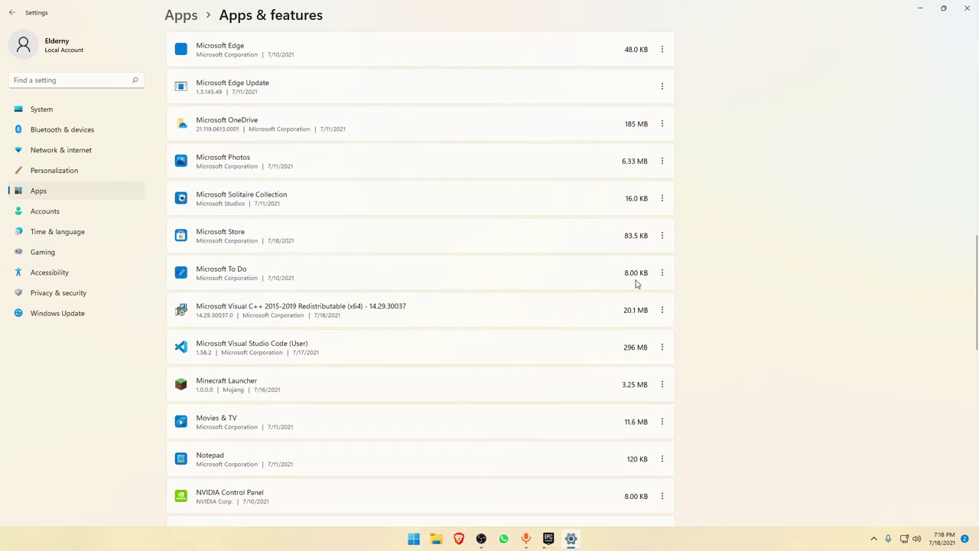
scroll(642, 285, down, 2)
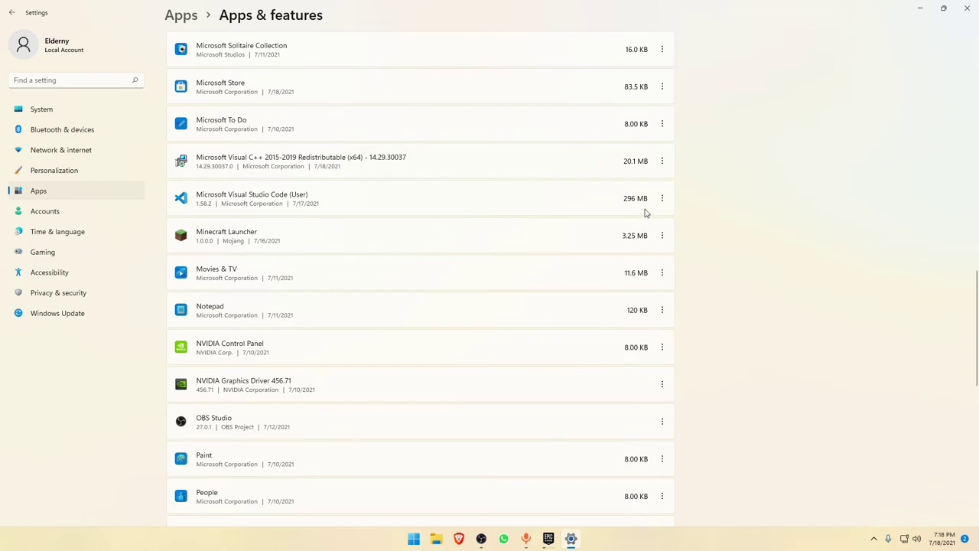
Step: Uninstall Microsoft Visual C++ 2015-2019 Redistributable (x64) - 14.29.30037 and close its setup window
click(661, 162)
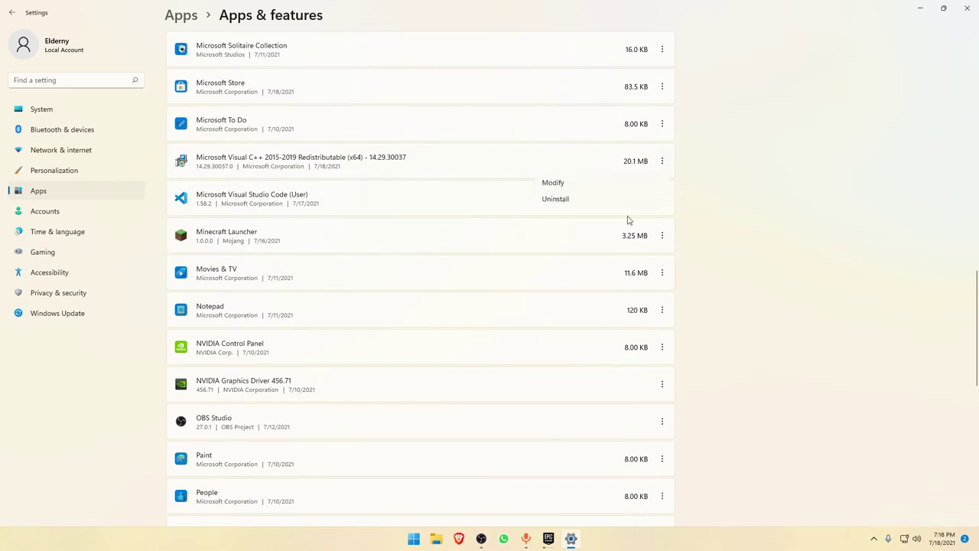
click(630, 200)
click(631, 217)
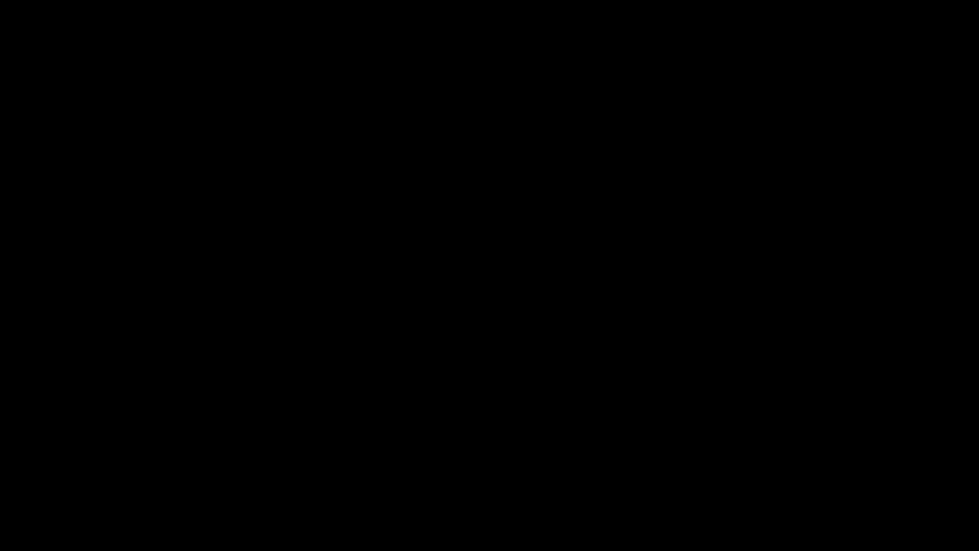
scroll(496, 348, down, 2)
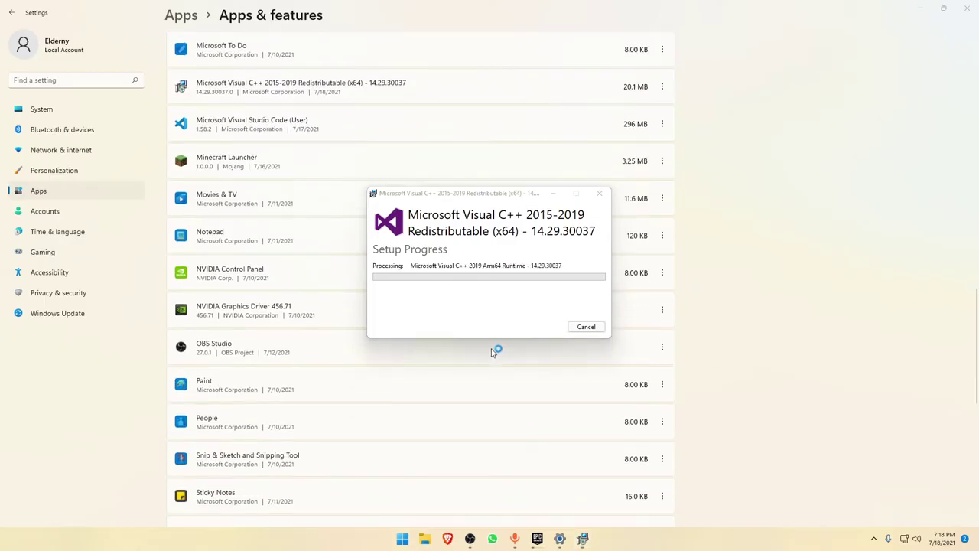
scroll(572, 360, down, 5)
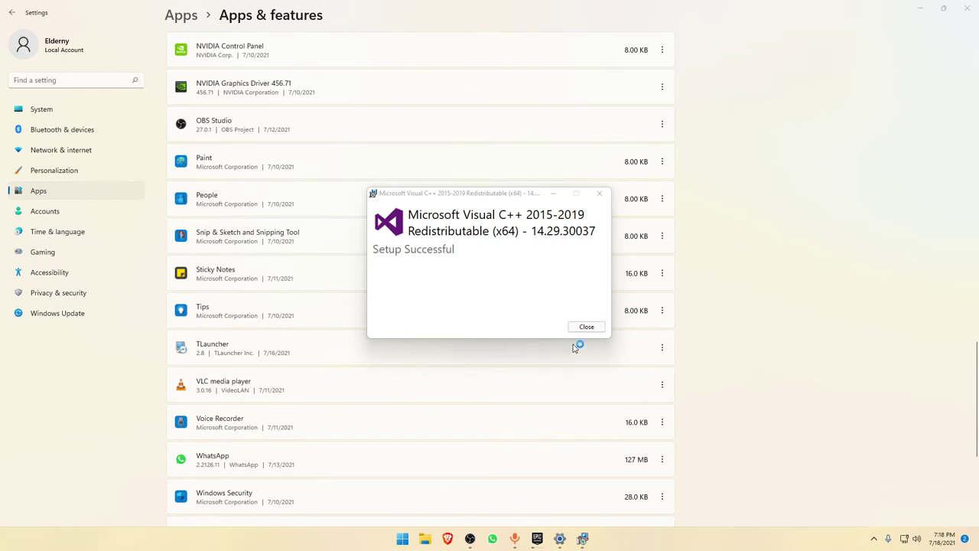
click(578, 327)
Step: Look through the rest of the installed apps, check the options for Xbox Game Bar and return to the Apps settings
scroll(570, 333, down, 2)
scroll(563, 361, down, 5)
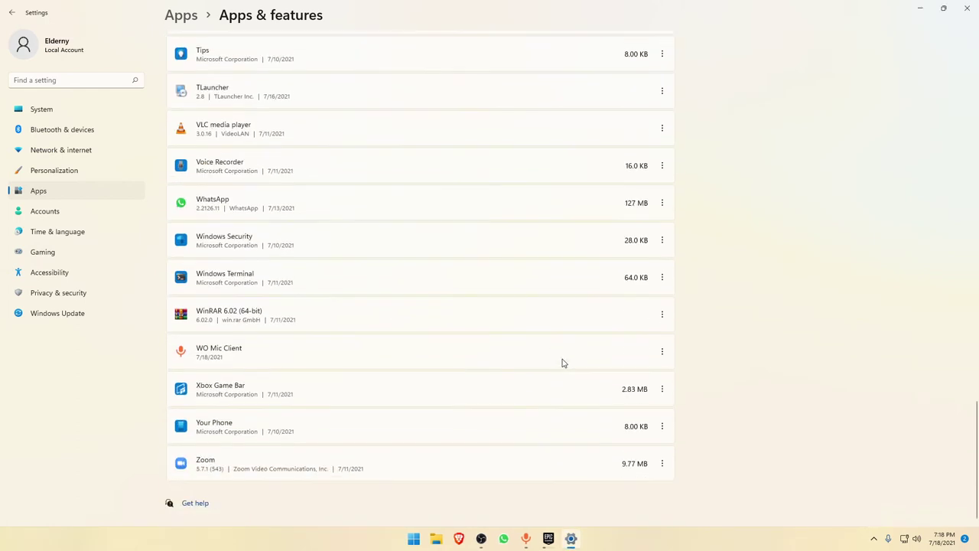
click(662, 388)
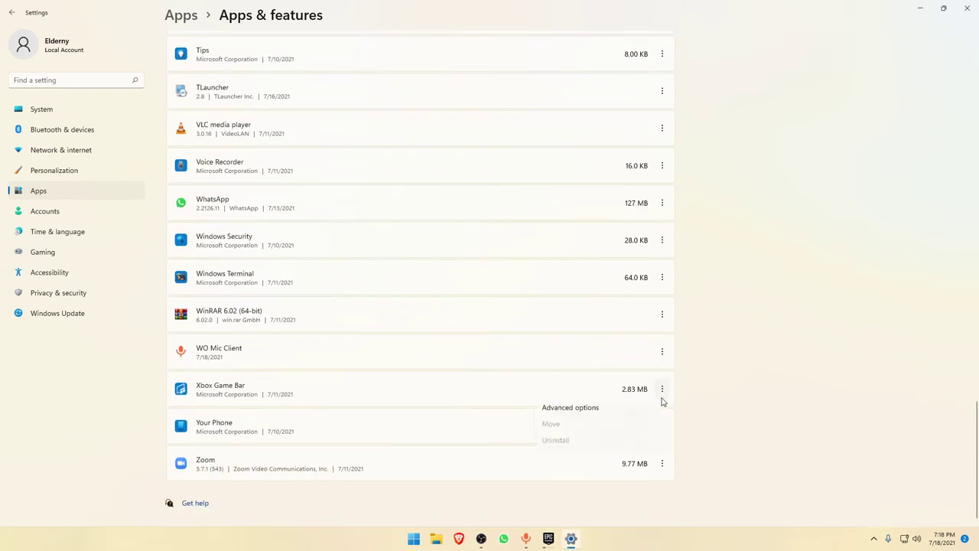
click(722, 421)
scroll(342, 392, up, 3)
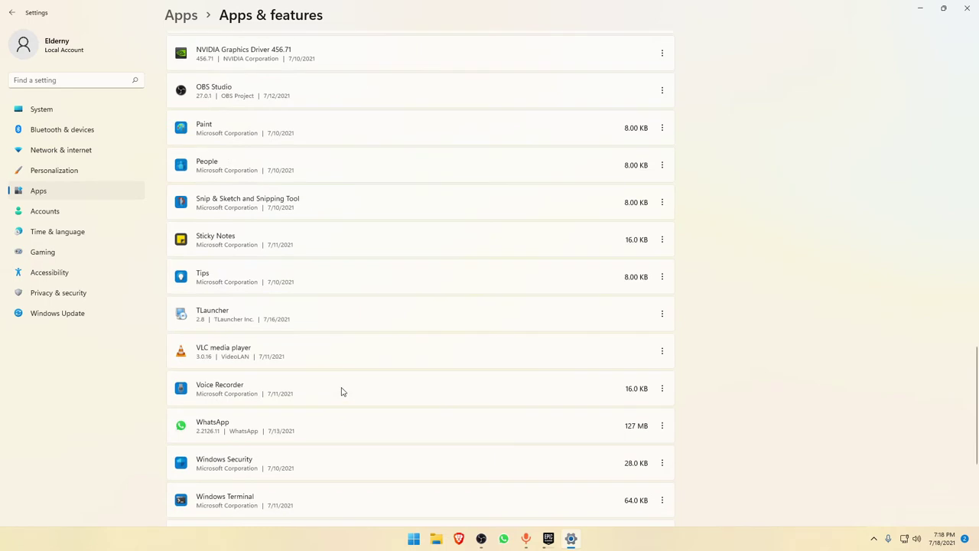
scroll(396, 266, up, 5)
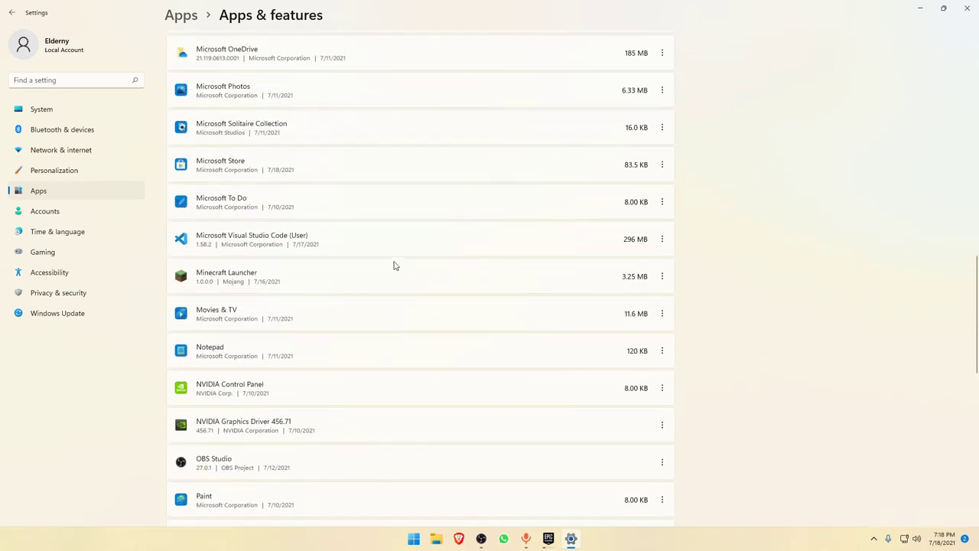
scroll(353, 266, up, 9)
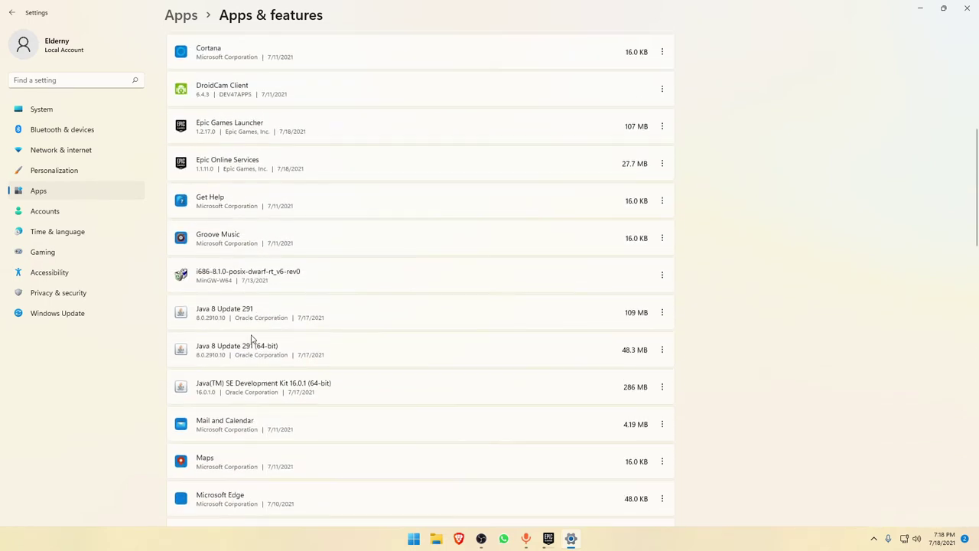
scroll(254, 126, up, 5)
key(alt+Left)
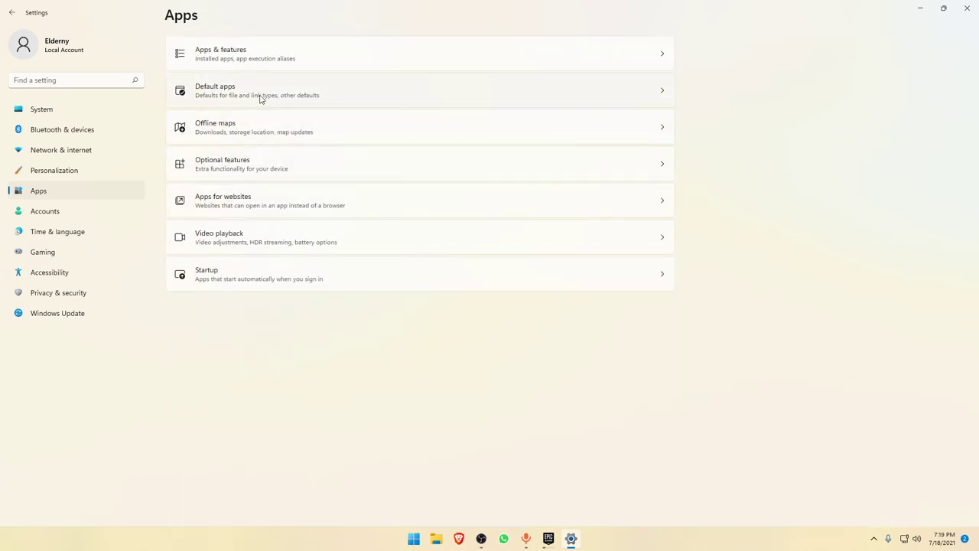
Step: Review the Offline maps and Optional features pages of the Apps settings
click(247, 143)
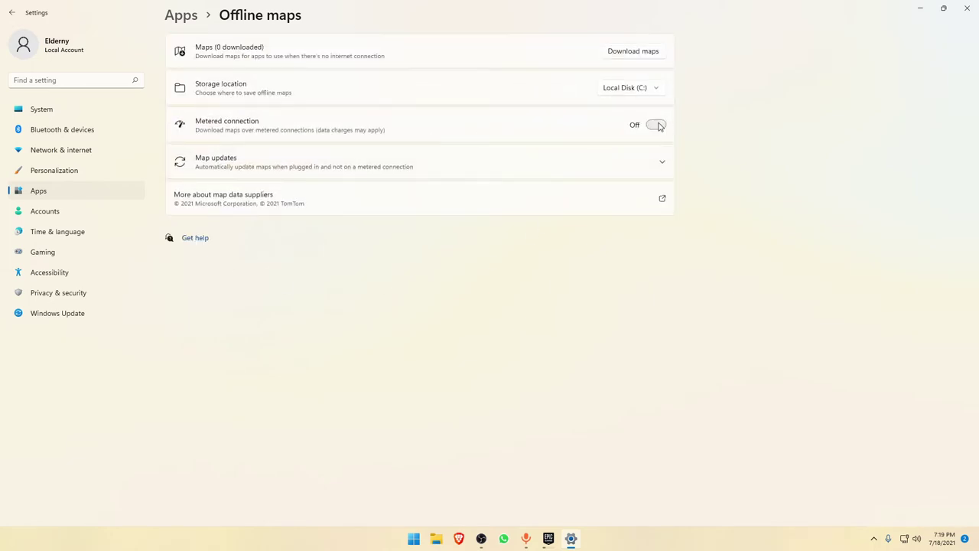
key(alt+Left)
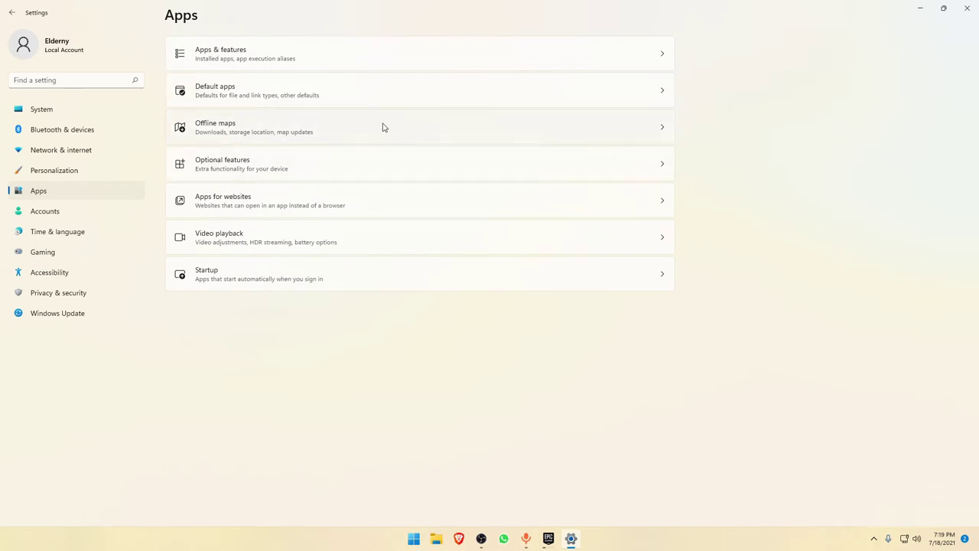
click(298, 170)
key(alt+Left)
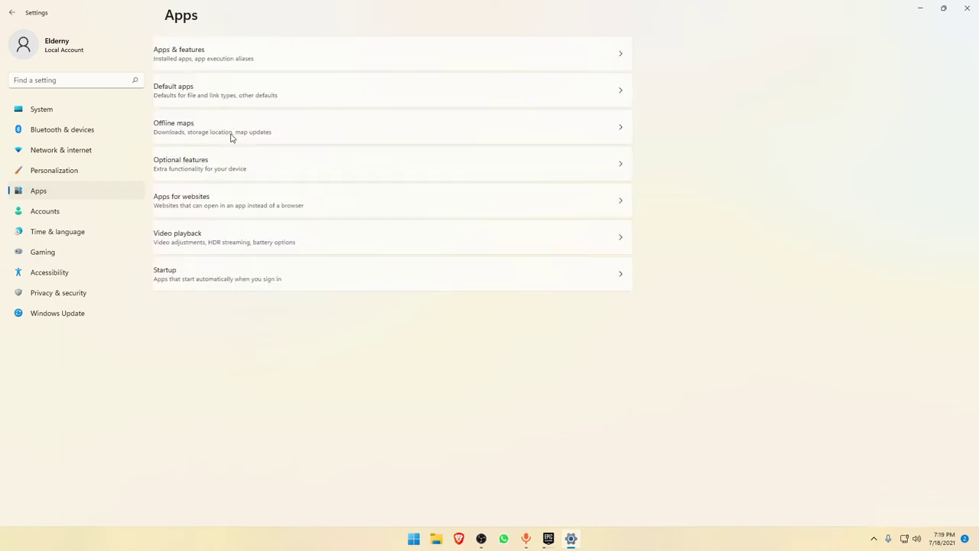
Step: Turn off opening website links in an app for both Maps entries and all three Microsoft To Do entries
click(260, 211)
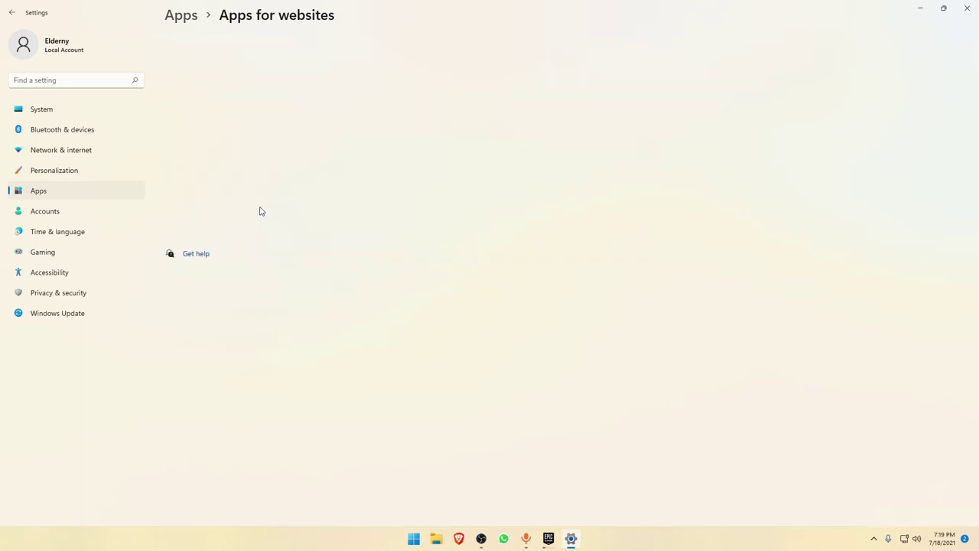
click(655, 65)
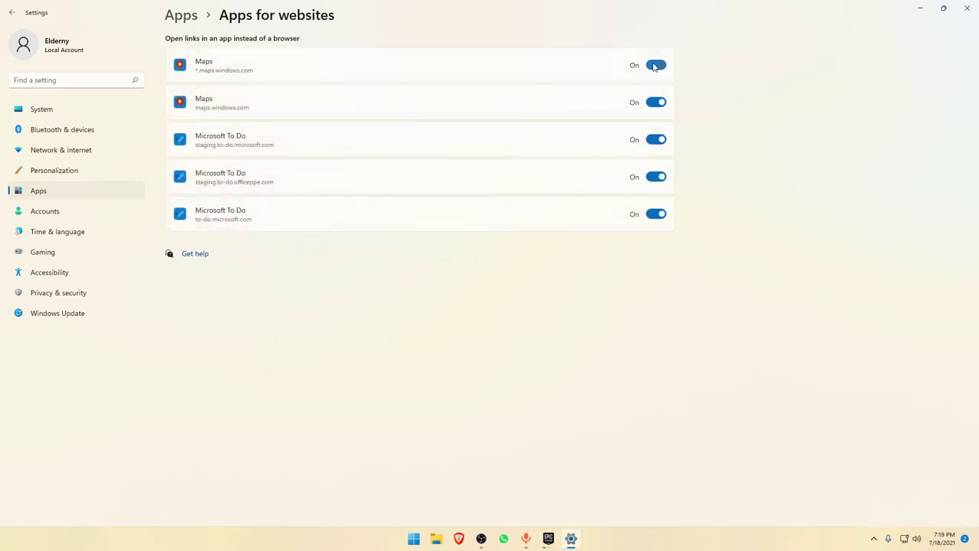
click(655, 105)
click(655, 140)
click(657, 180)
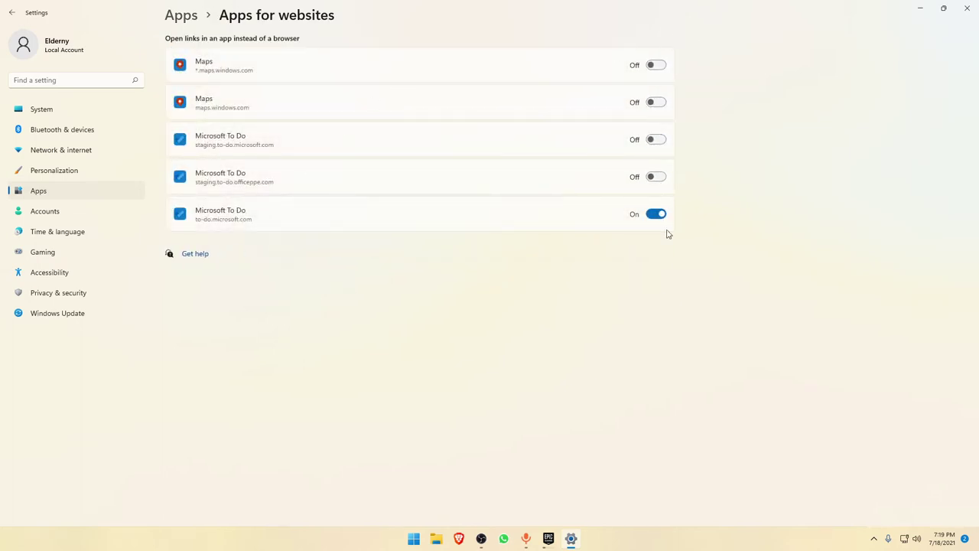
click(656, 214)
key(alt+Left)
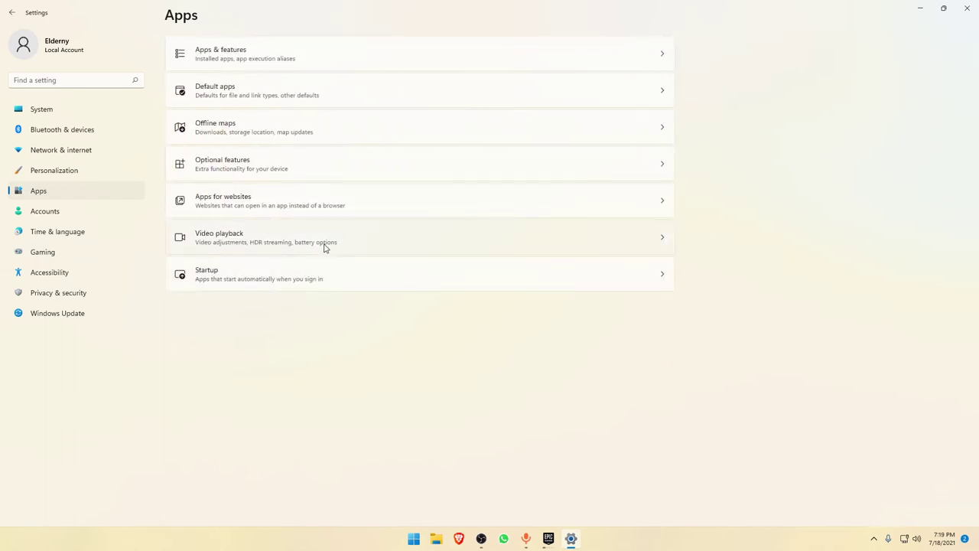
Step: Check the Video playback page and open the list of startup apps
click(325, 243)
key(alt+Left)
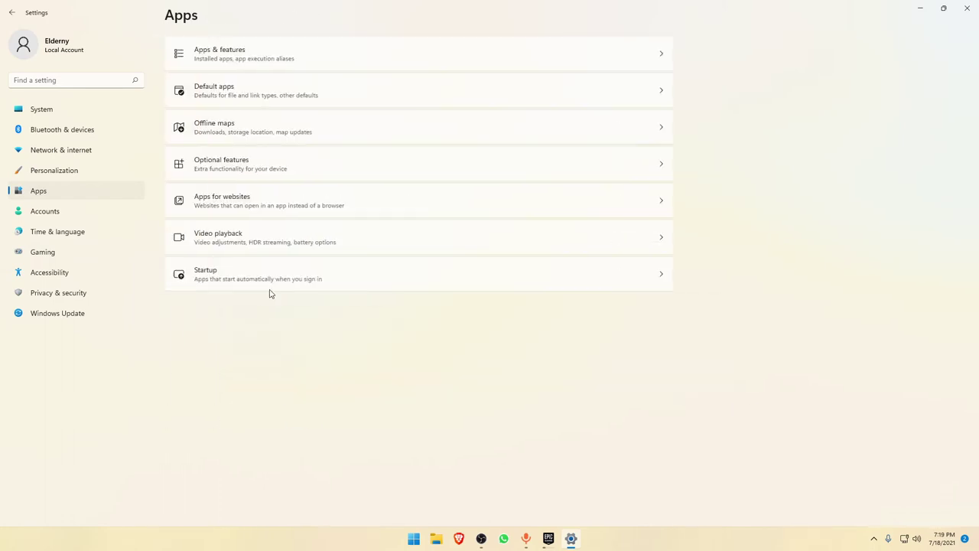
click(272, 288)
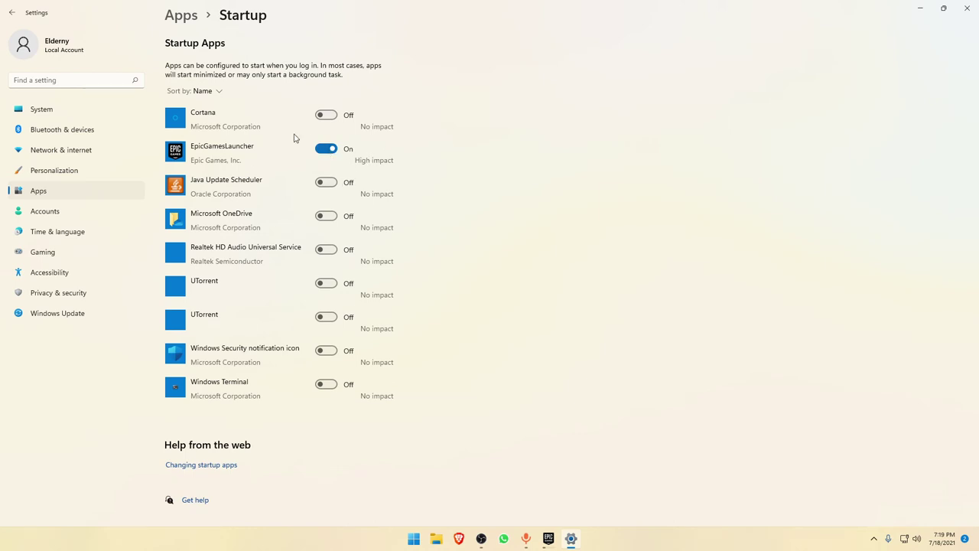
Step: Look through the Accounts and Time & language settings, including the Speech page with its installed voice packages
key(alt+Left)
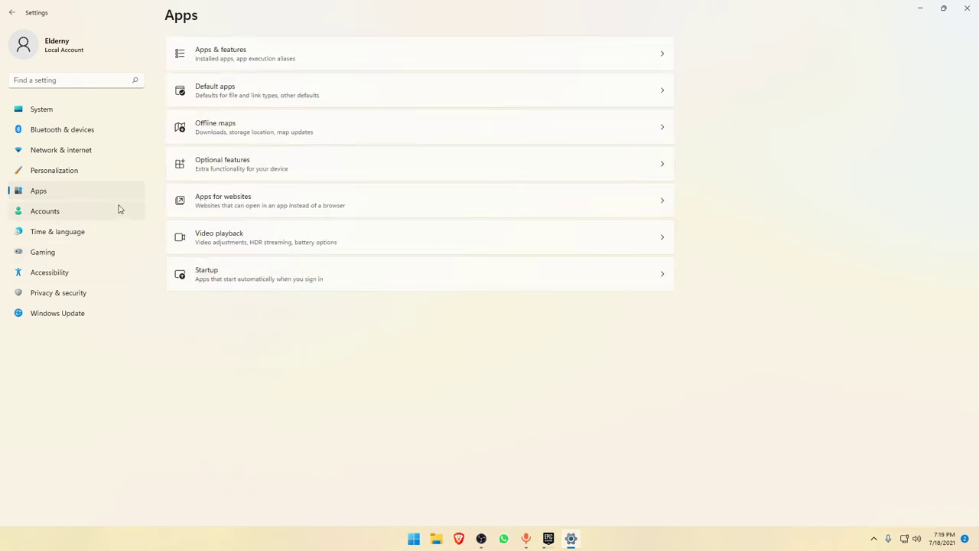
click(118, 218)
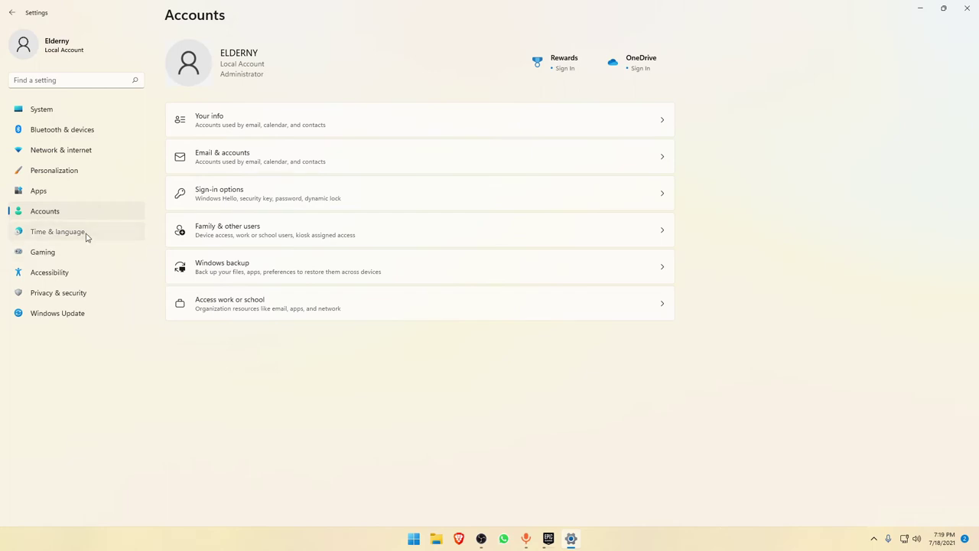
click(86, 236)
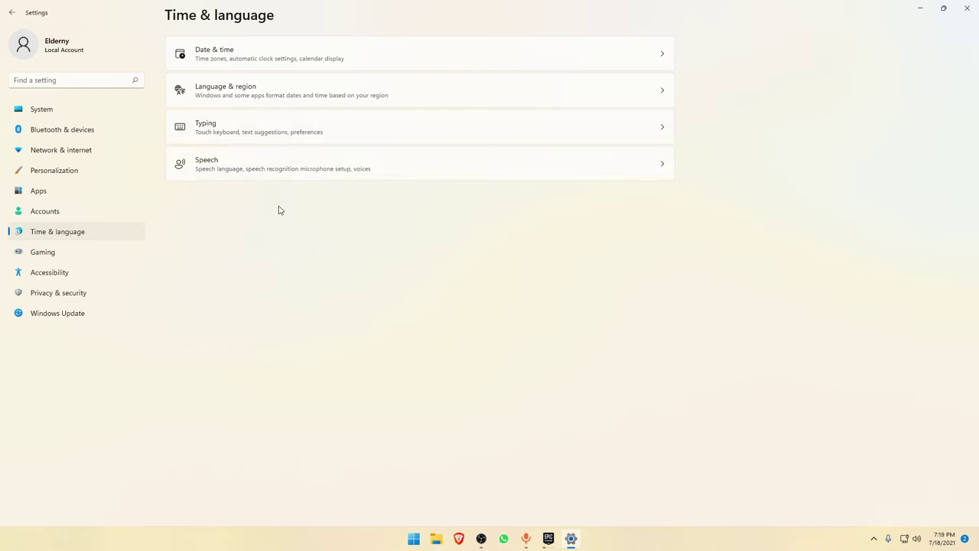
click(289, 175)
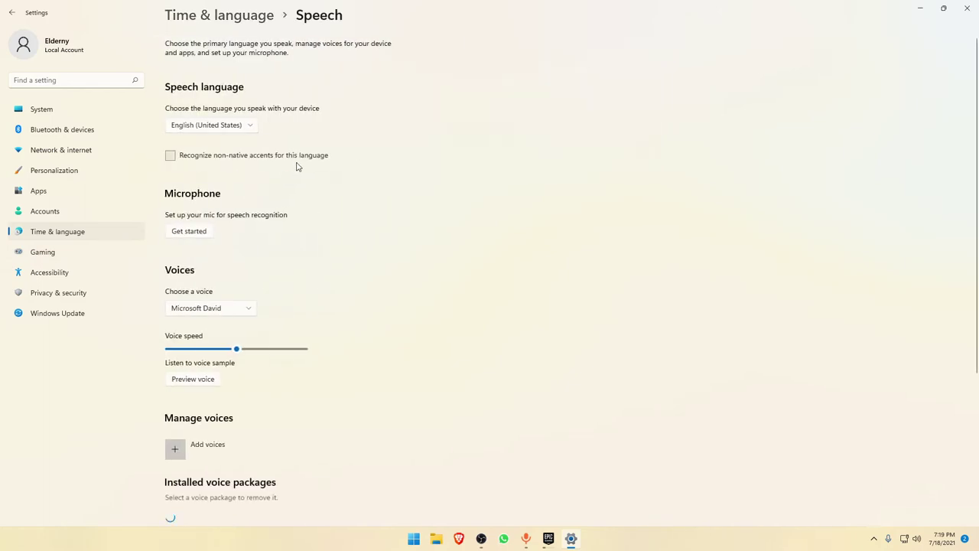
scroll(282, 258, down, 3)
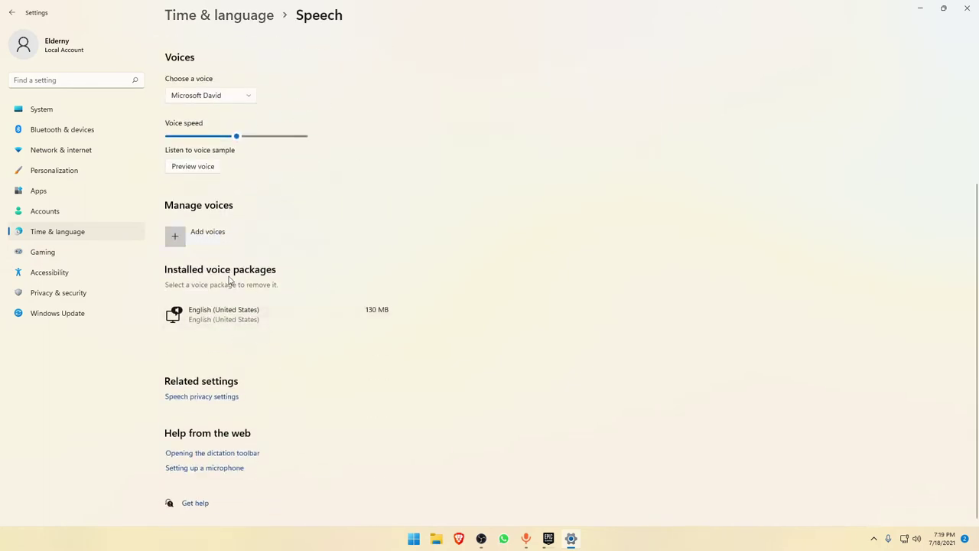
Step: Check the Xbox Game Bar, Captures and Game Mode pages of the Gaming settings
click(86, 260)
click(284, 52)
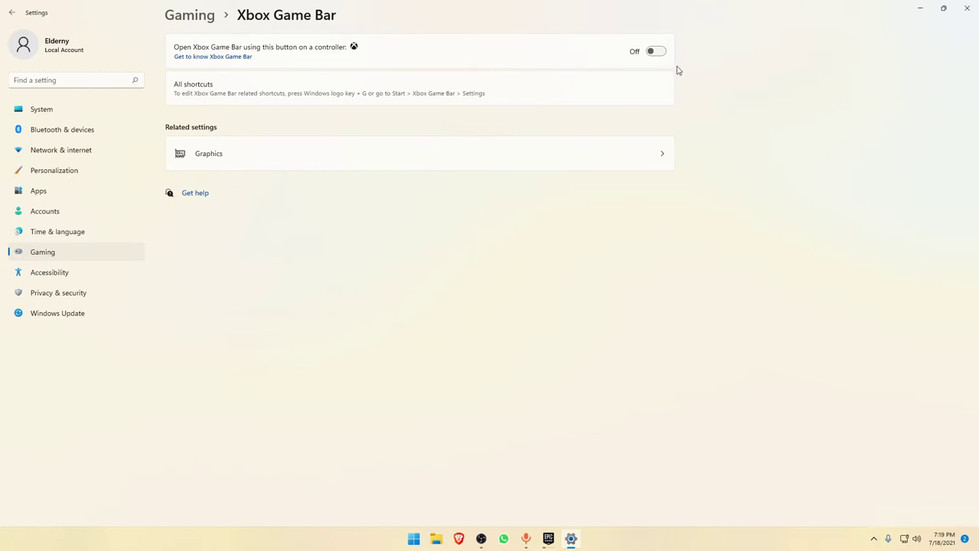
click(189, 14)
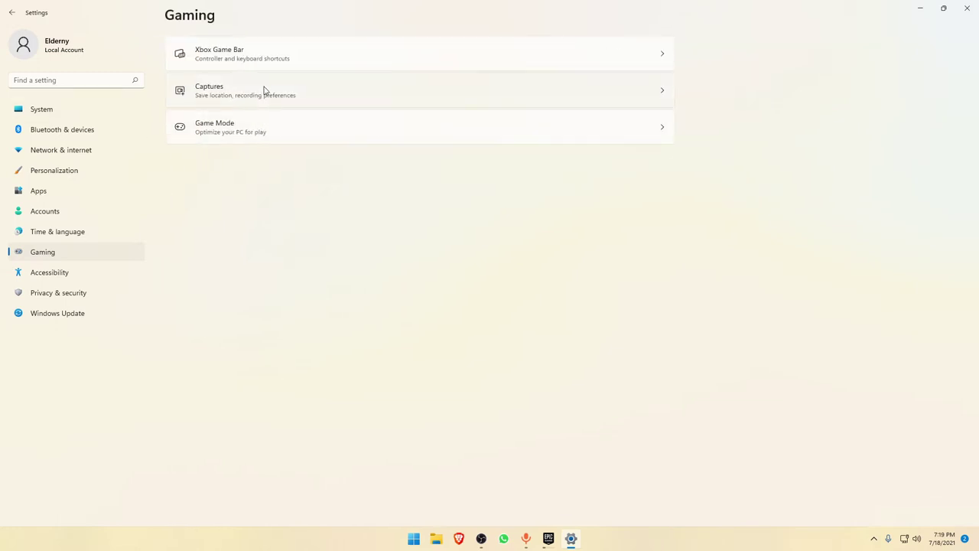
click(550, 91)
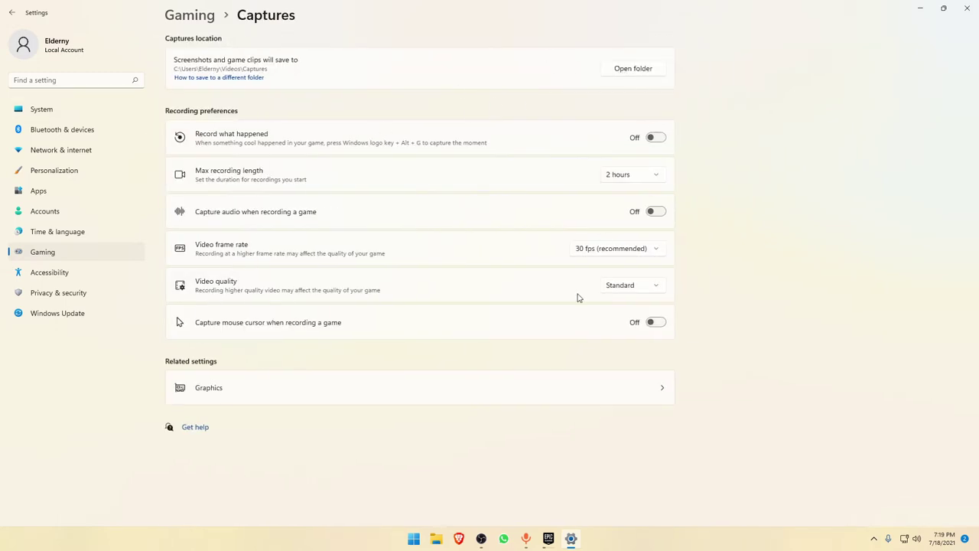
key(alt+Left)
click(370, 128)
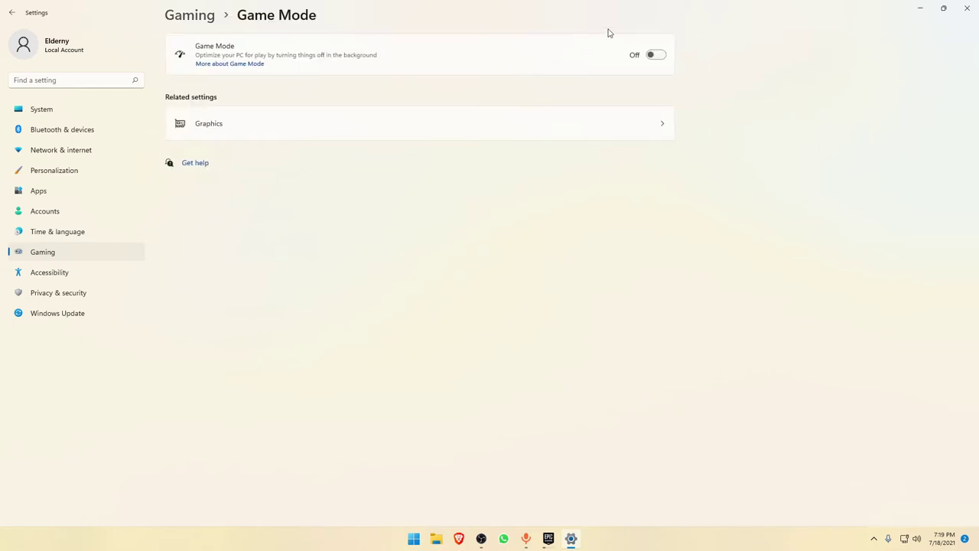
Step: Check the Text size page of the Accessibility settings and go back
click(48, 276)
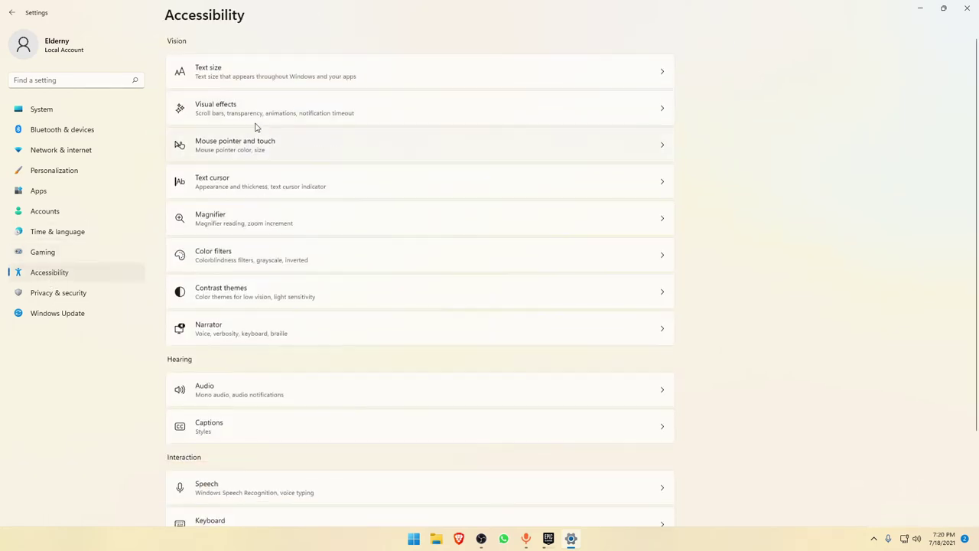
click(282, 86)
key(alt+Left)
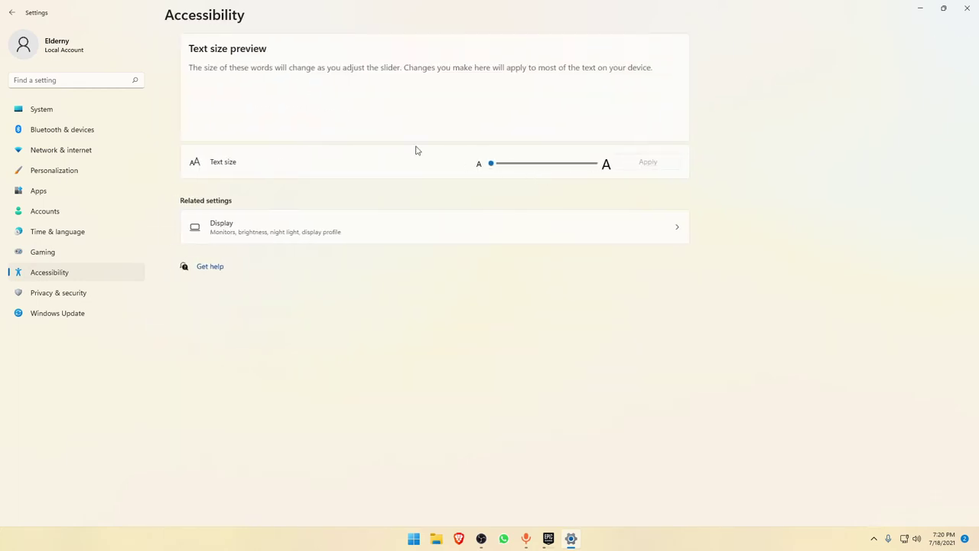
Step: Turn transparency effects off and back on in the Accessibility visual effects, and look through the other Accessibility categories
click(341, 119)
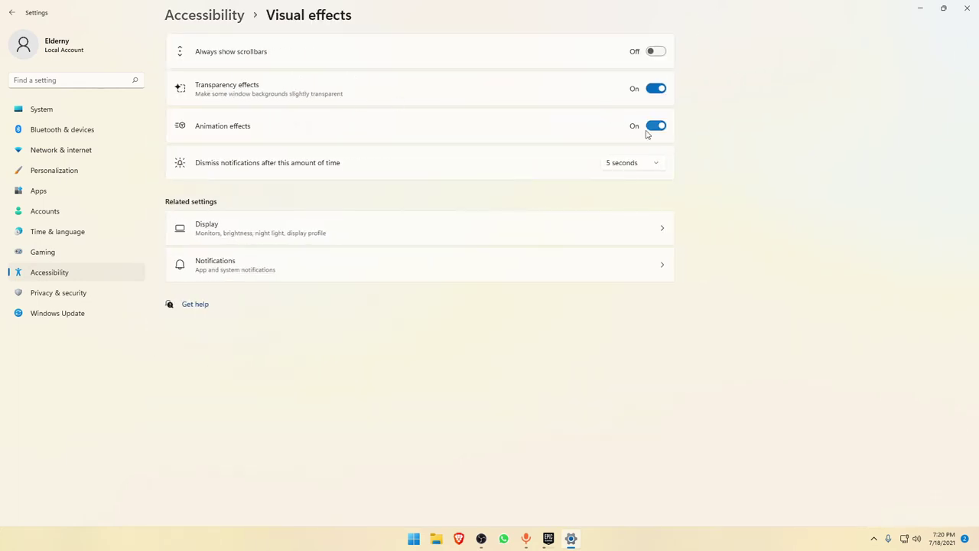
click(655, 89)
click(652, 90)
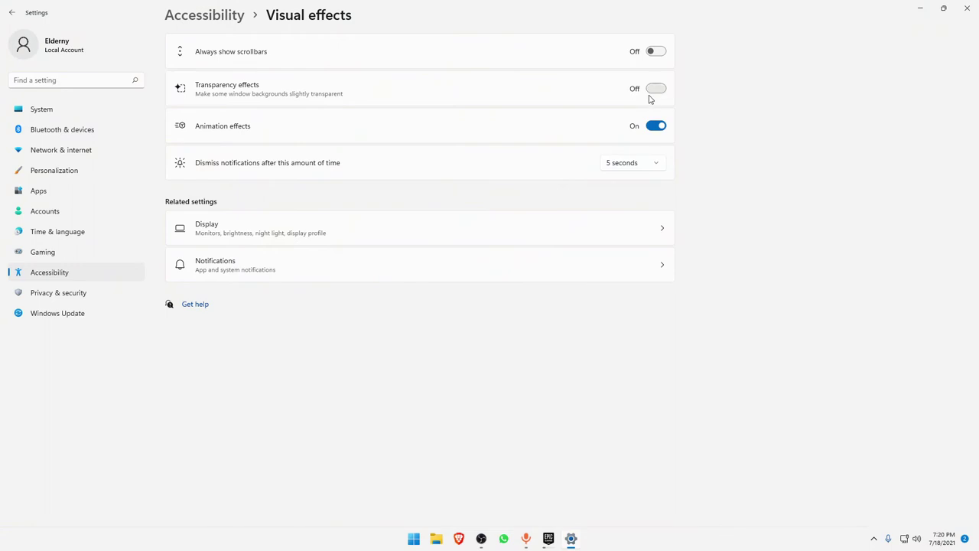
click(9, 272)
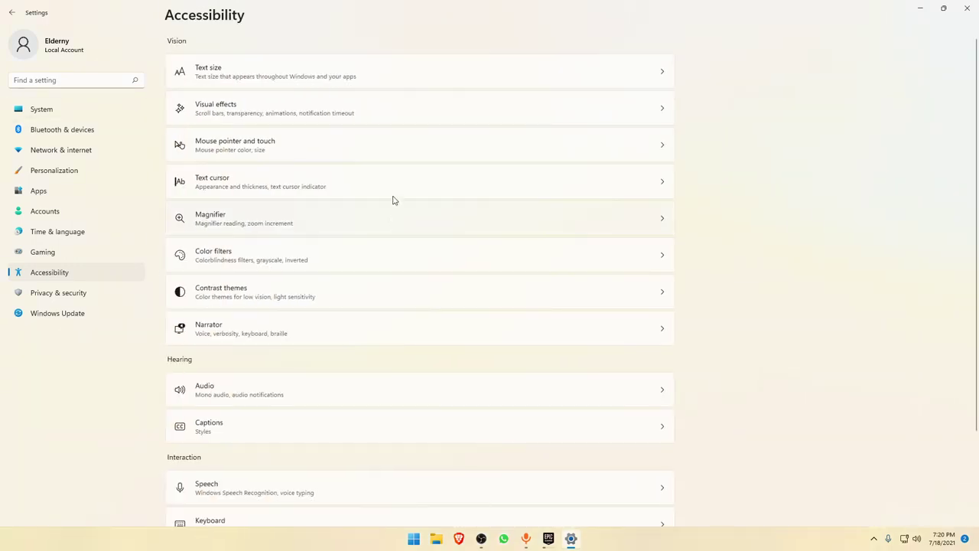
scroll(359, 186, down, 3)
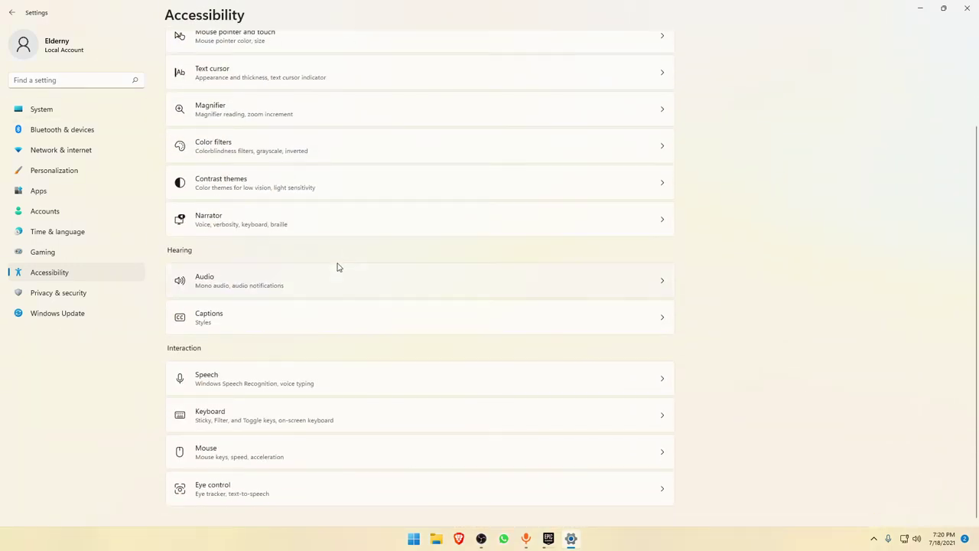
Step: Look through the Privacy & security settings and open Windows Security at Virus & threat protection
click(95, 295)
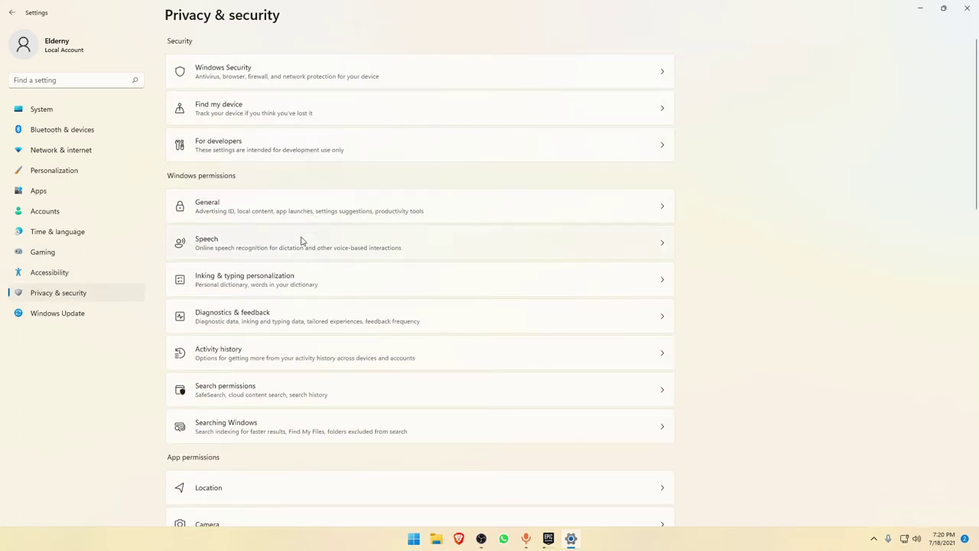
scroll(279, 222, down, 10)
scroll(283, 222, up, 10)
click(243, 83)
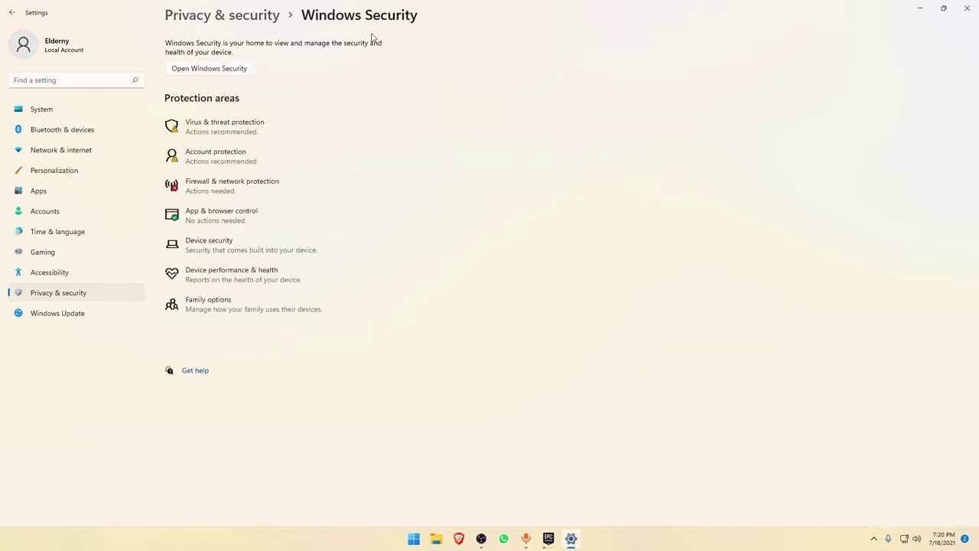
click(218, 70)
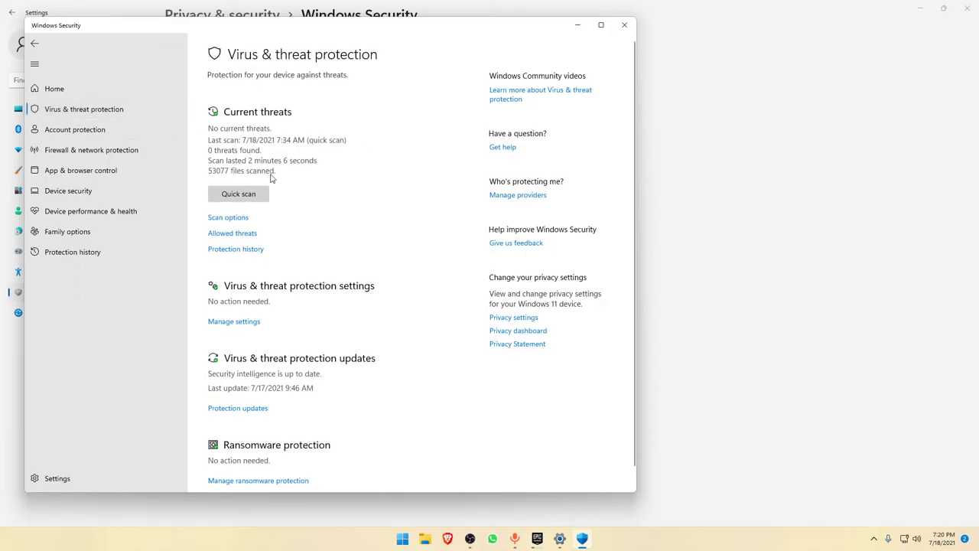
Step: Select Custom scan in the scan options and return to the Virus & threat protection page
click(235, 218)
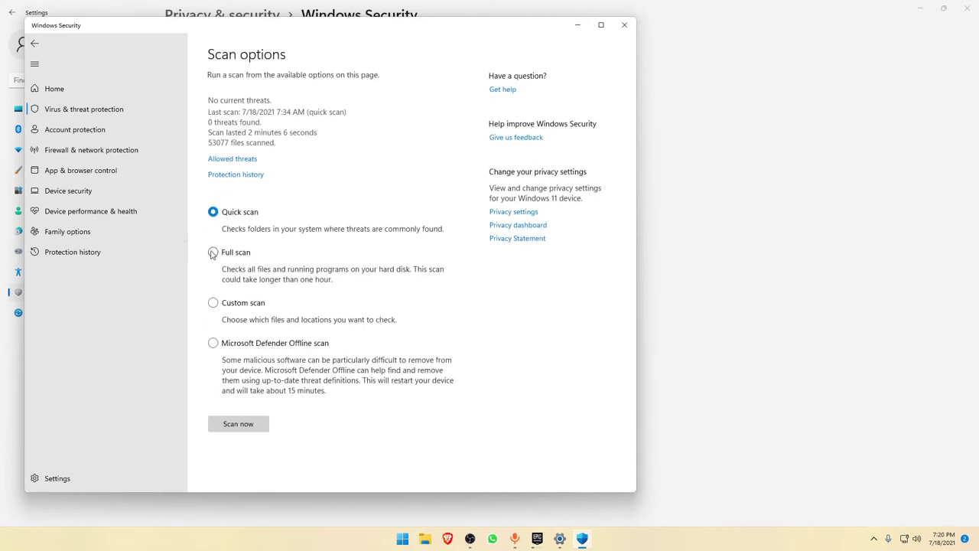
click(215, 305)
key(alt+Left)
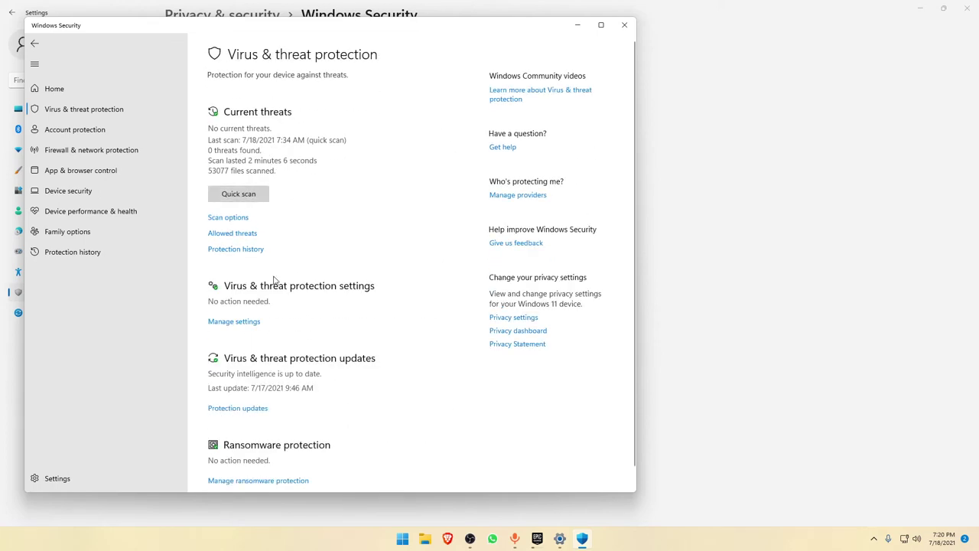
Step: Turn off real-time protection in the Virus & threat protection settings and review the other protection options
scroll(260, 321, down, 1)
click(243, 303)
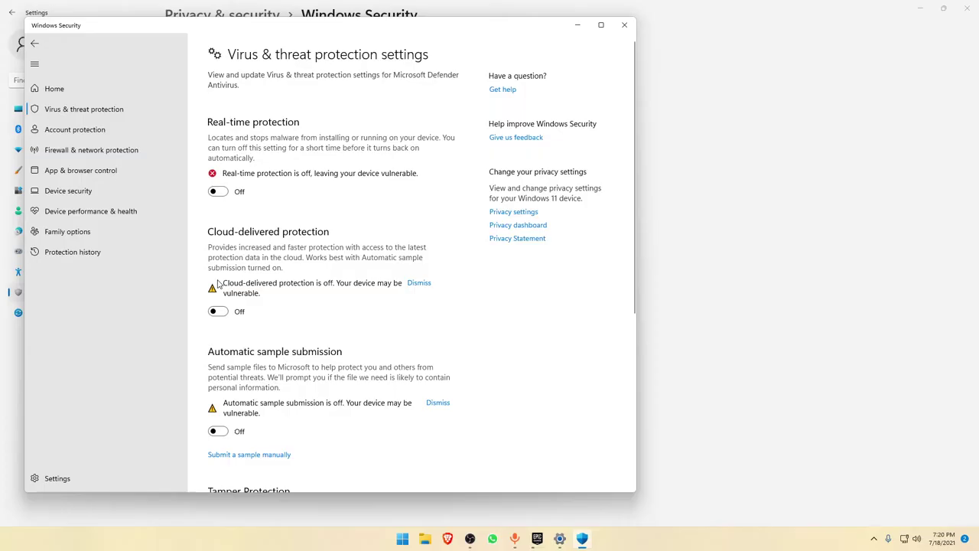
scroll(273, 168, down, 3)
scroll(331, 299, up, 3)
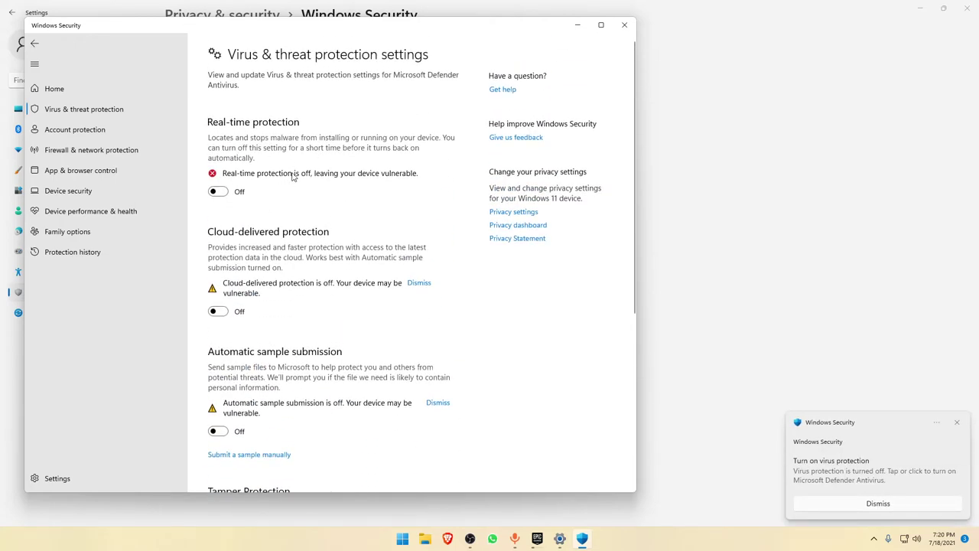
key(alt+Left)
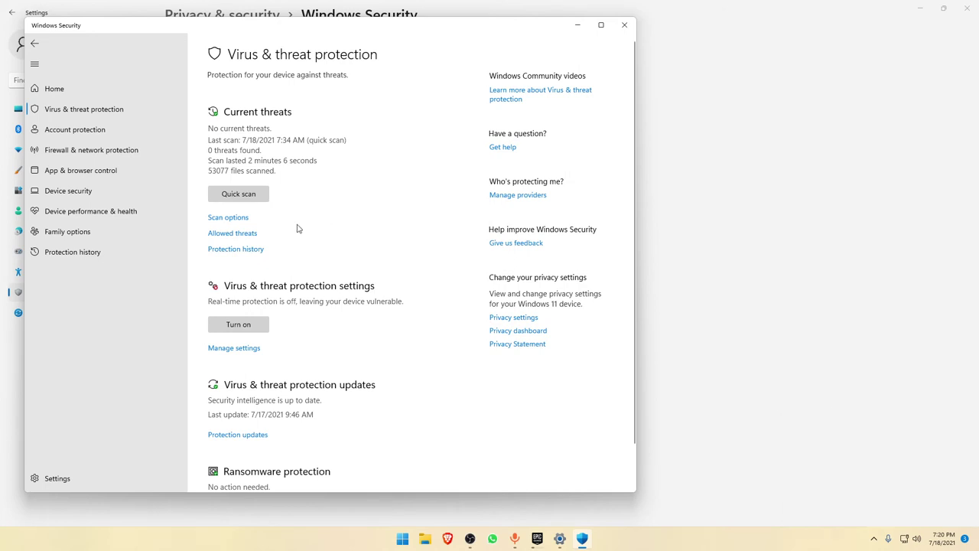
Step: Recheck the scan options and the Virus & threat protection settings, and return to the security overview
click(228, 218)
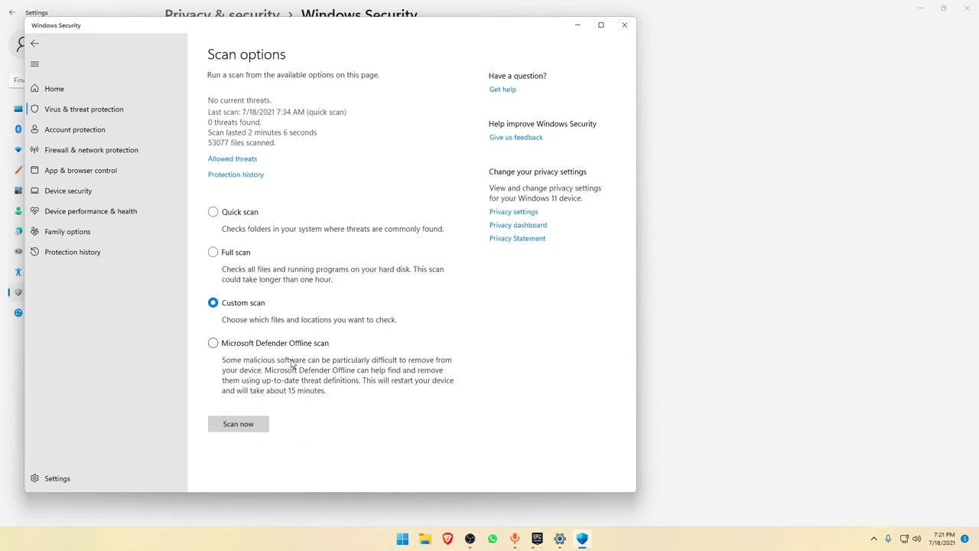
key(alt+Left)
click(249, 348)
scroll(298, 276, down, 4)
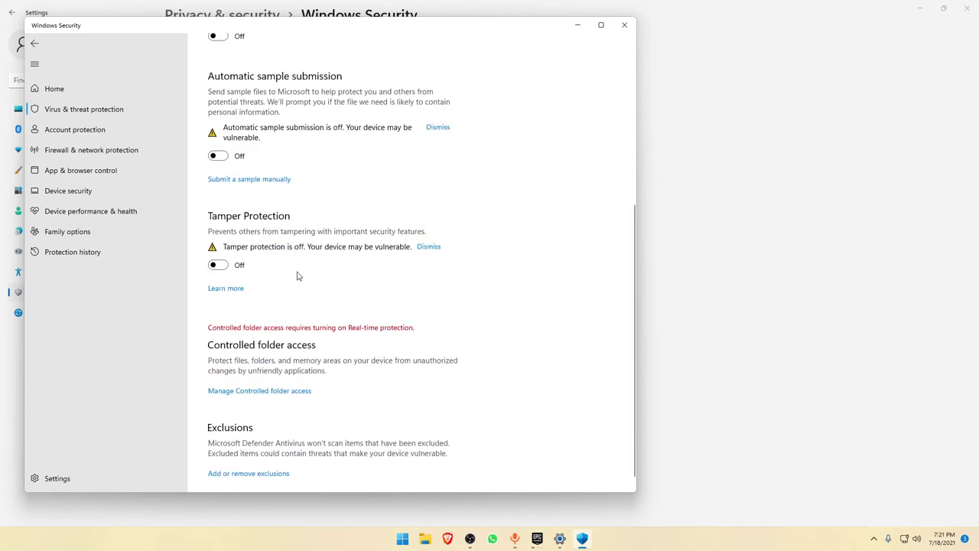
scroll(384, 271, up, 4)
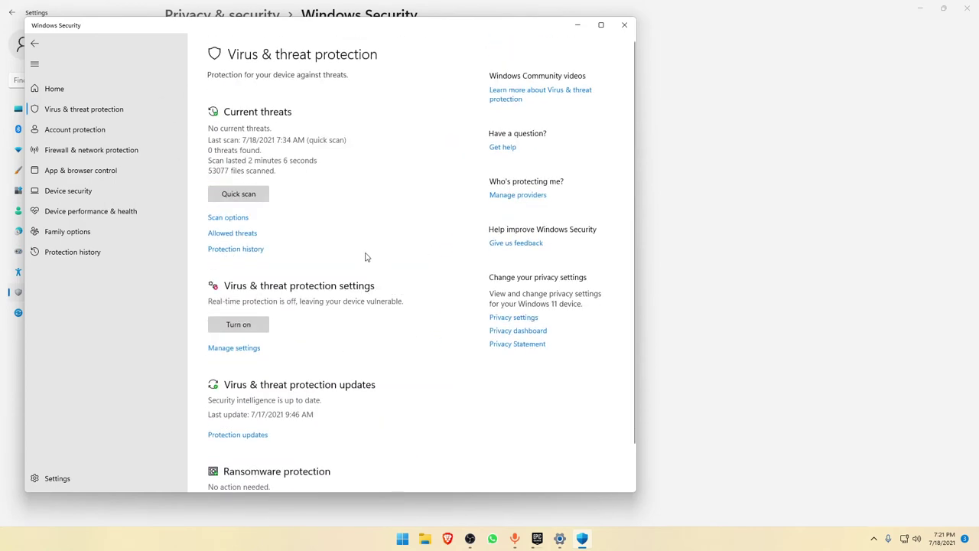
scroll(348, 306, down, 1)
key(alt+Left)
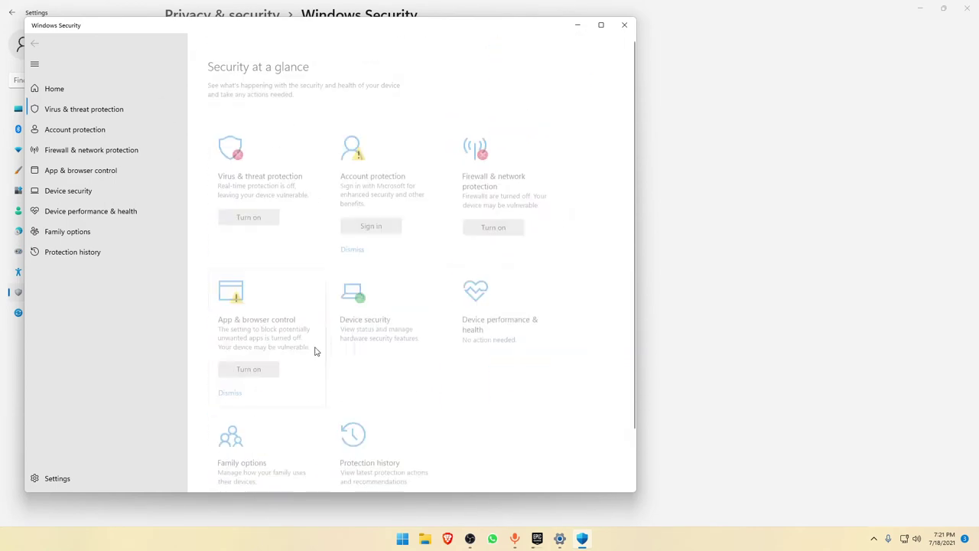
Step: Review the Virus & threat protection page and the Firewall & network protection page with its network profiles
click(240, 213)
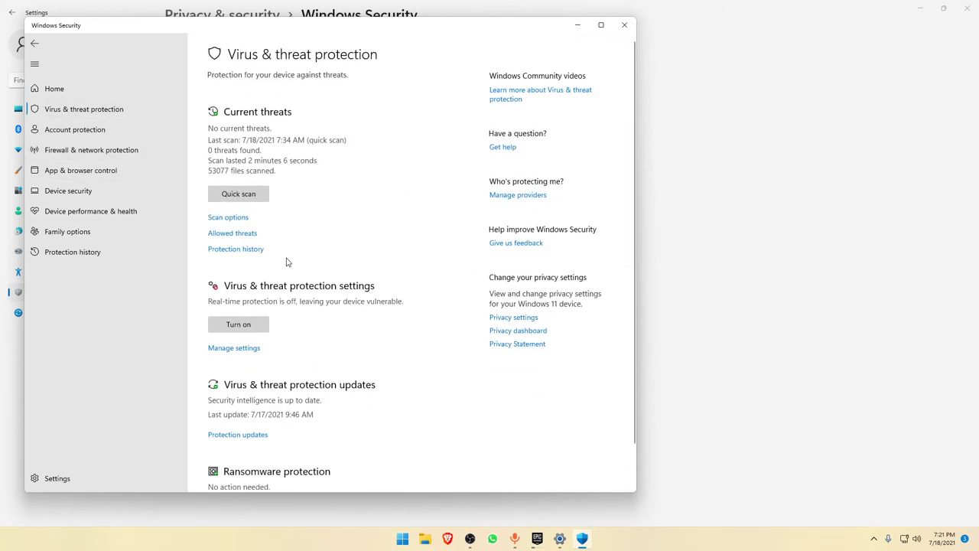
scroll(332, 288, down, 1)
scroll(386, 265, up, 1)
scroll(441, 289, down, 1)
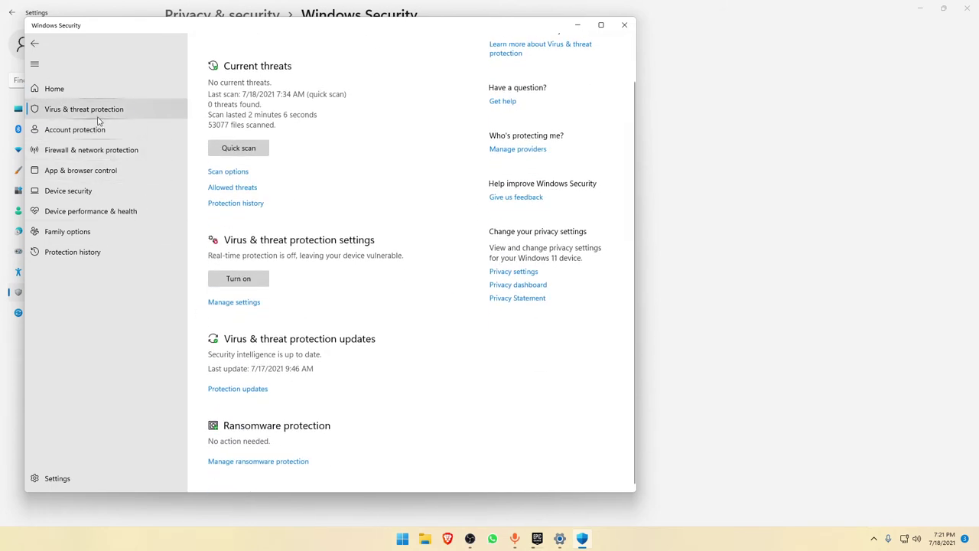
click(111, 158)
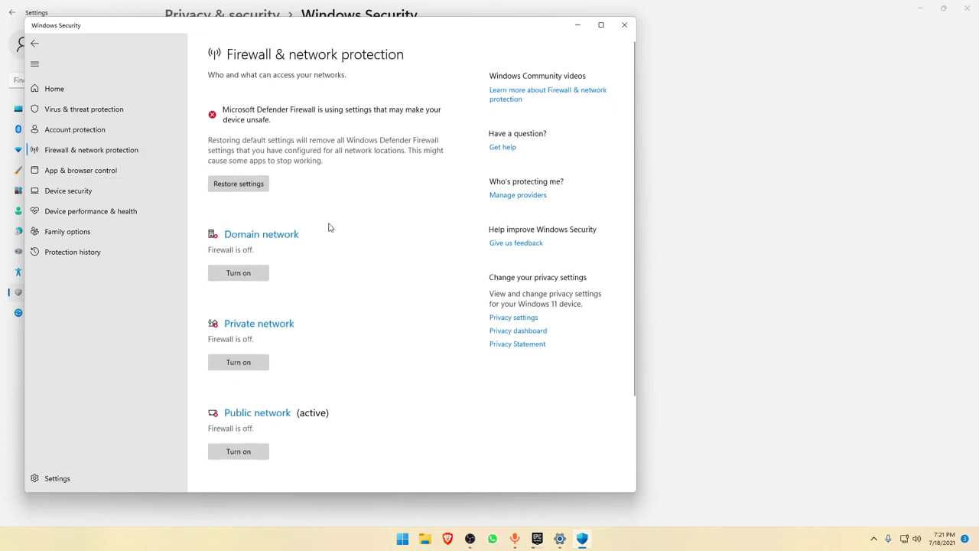
scroll(330, 224, down, 2)
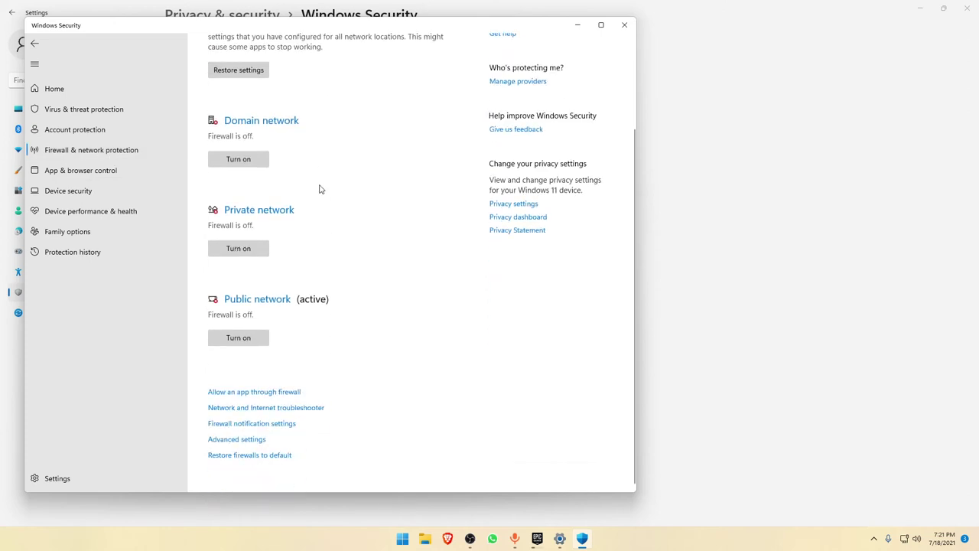
Step: Review the remaining Windows Security pages from App & browser control to Protection history, and return to Virus & threat protection
click(124, 169)
click(96, 192)
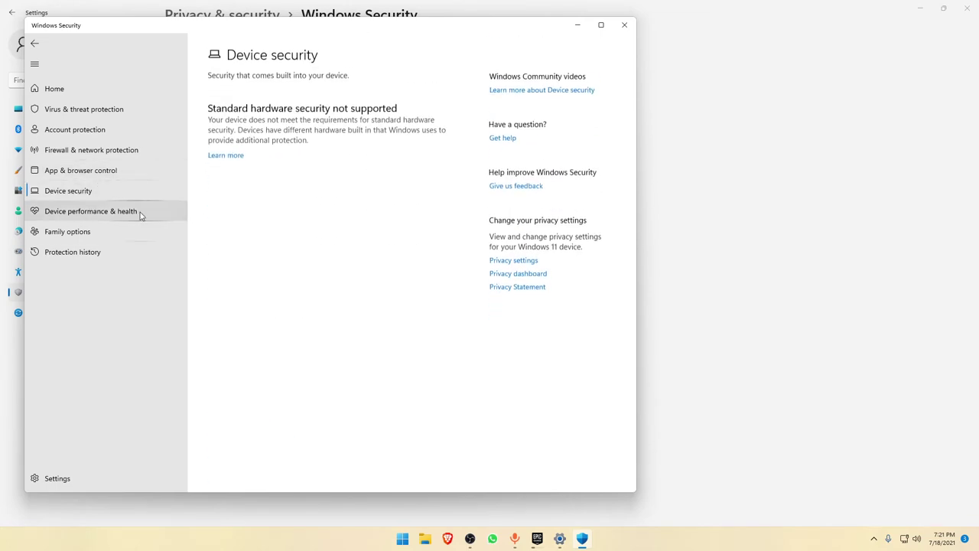
click(127, 219)
click(85, 235)
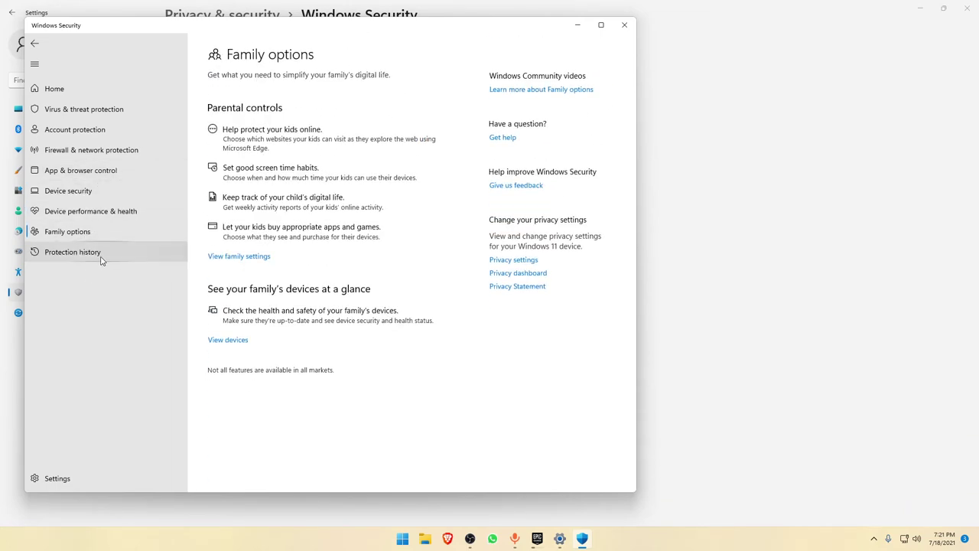
click(92, 253)
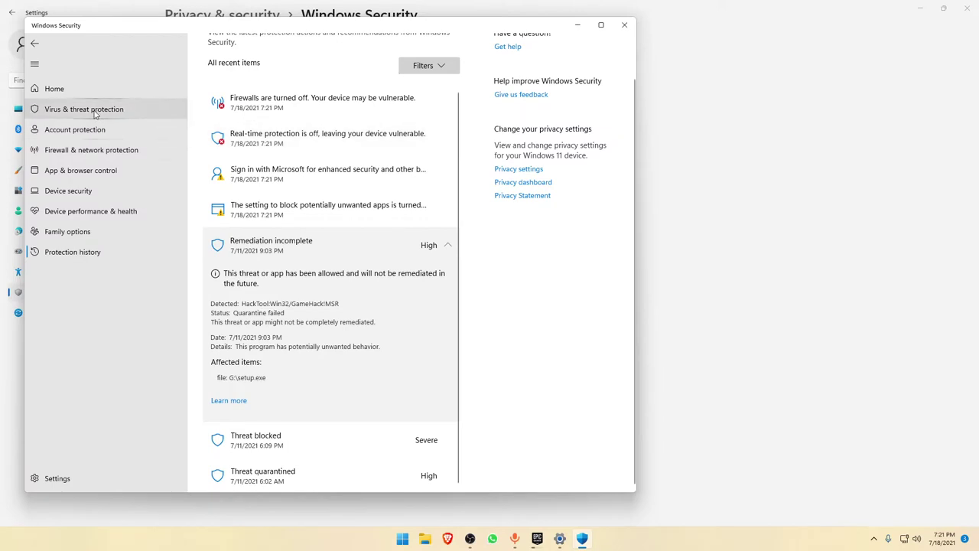
click(73, 90)
click(88, 111)
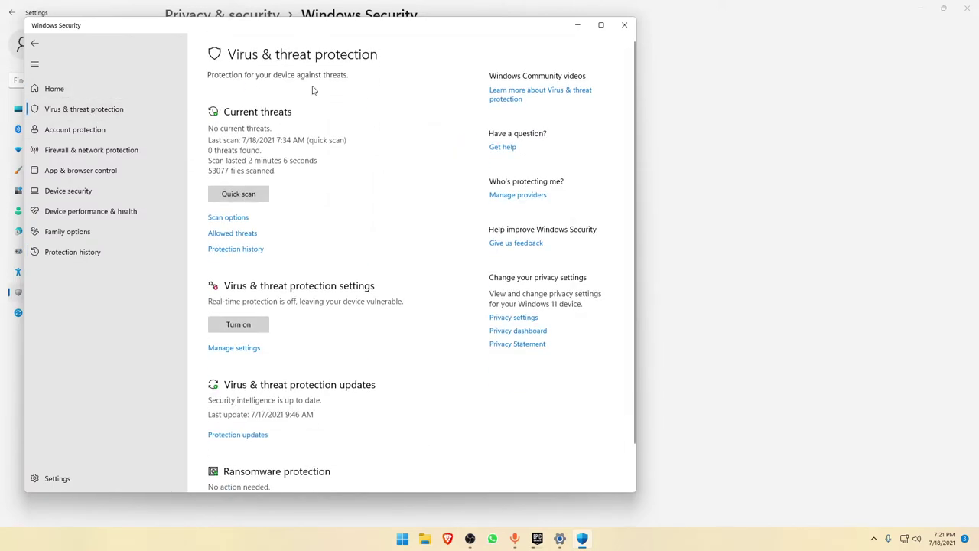
Step: Close Windows Security and turn off Allow downloads from other PCs in Windows Update's Delivery Optimization settings, returning to the advanced options
click(624, 25)
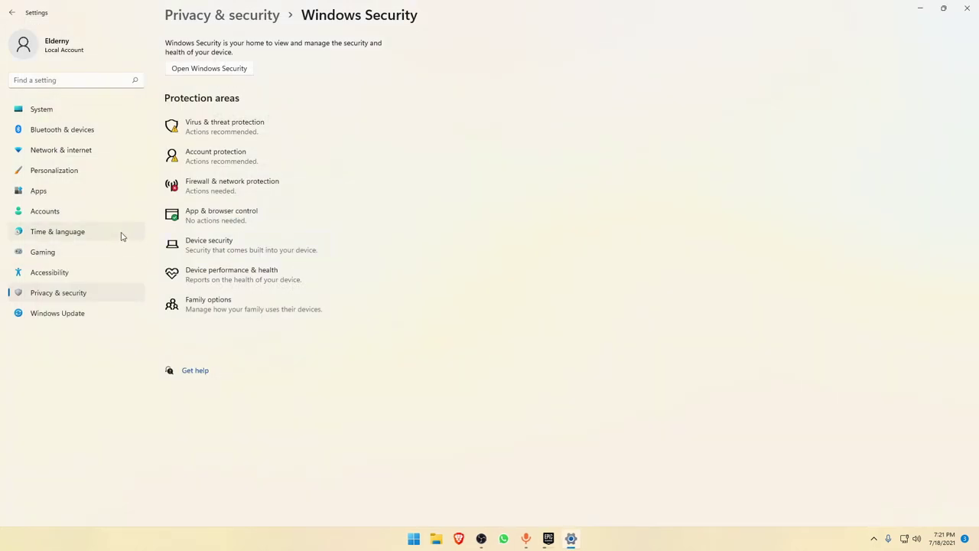
click(109, 320)
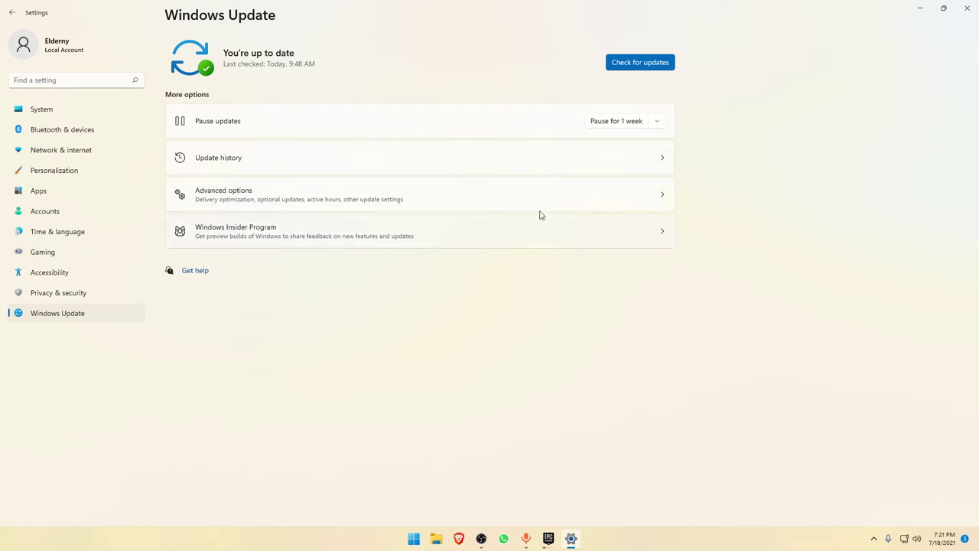
click(389, 201)
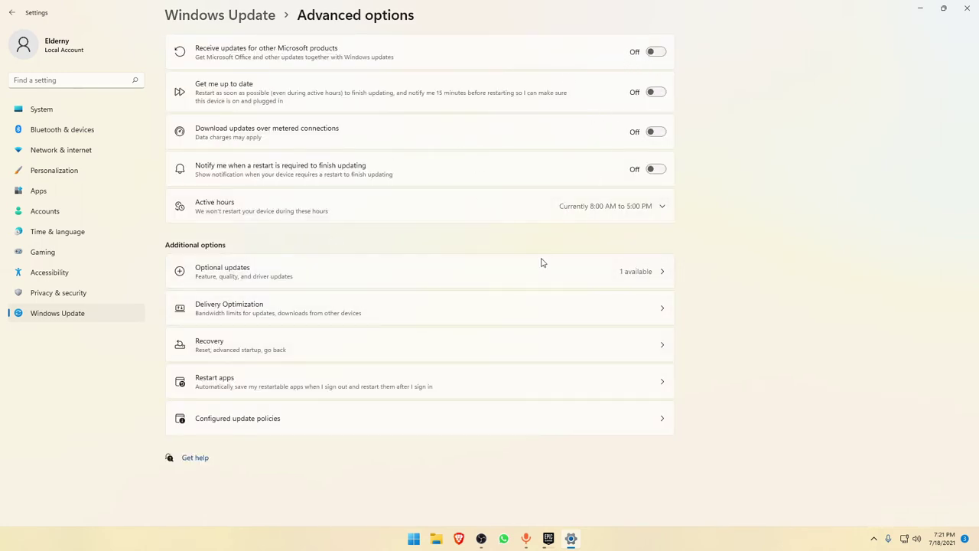
click(353, 324)
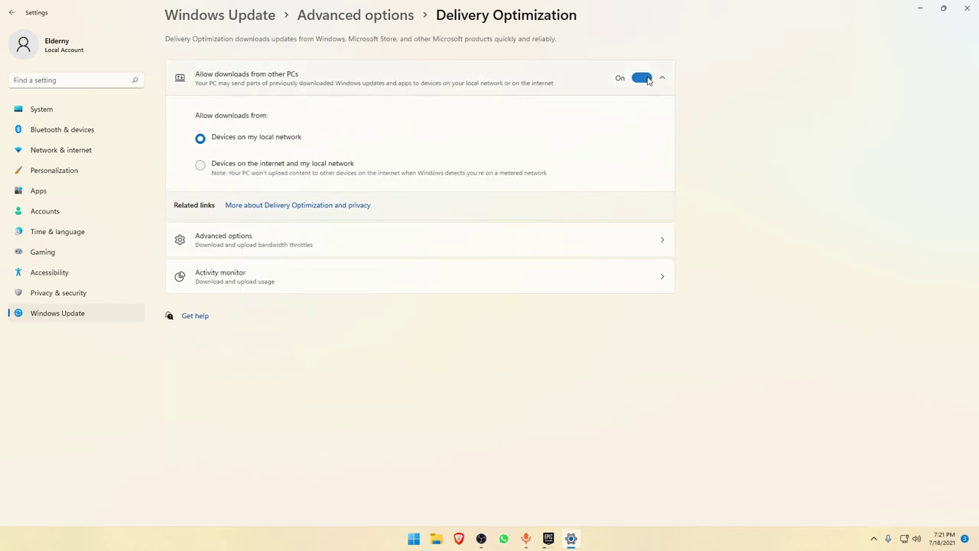
click(641, 91)
click(641, 80)
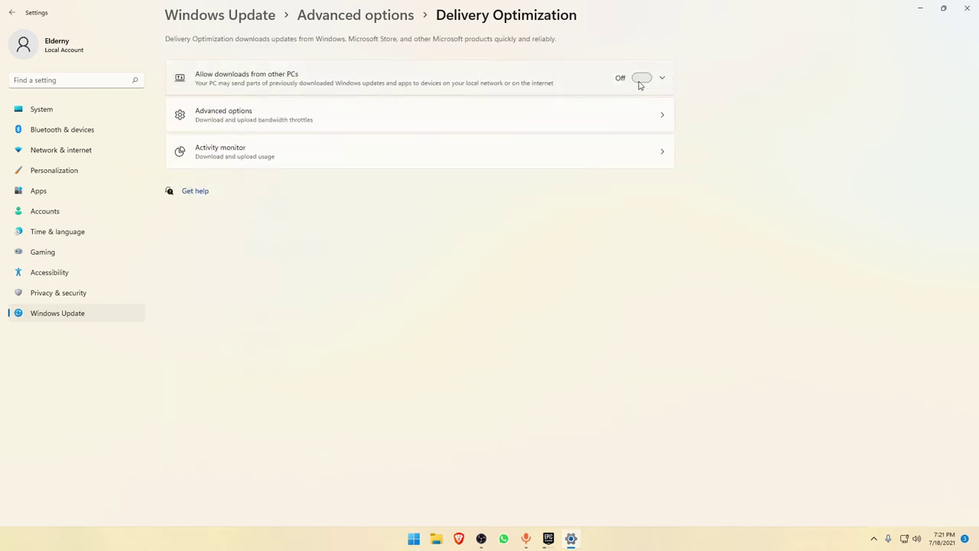
key(alt+Left)
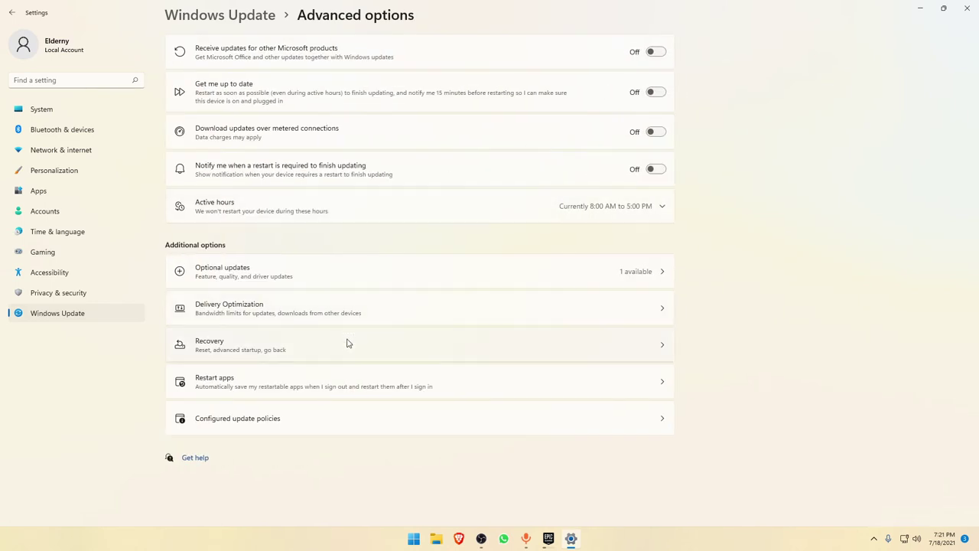
Step: Check the Recovery page and the optional driver updates, glance at the Accounts page, and return to the main Windows Update page
click(346, 342)
key(alt+Left)
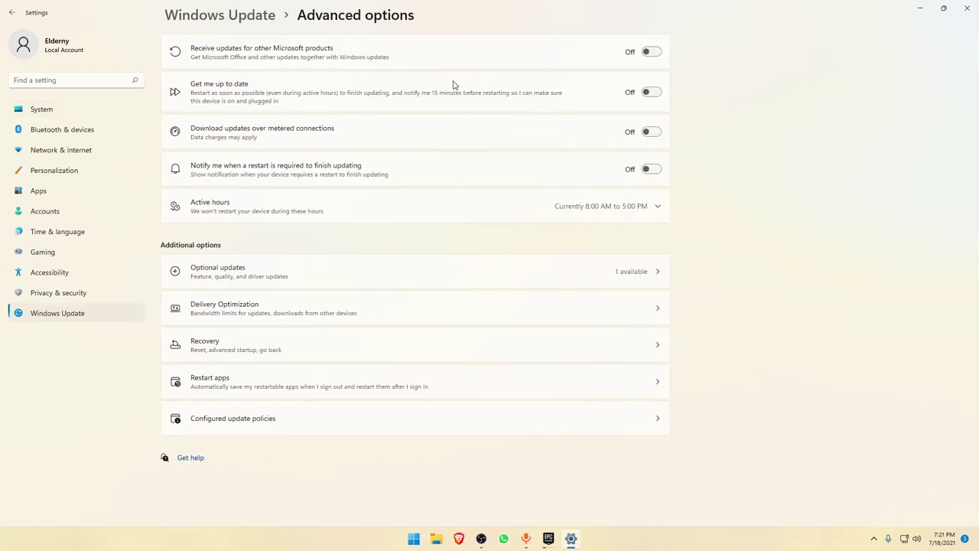
click(389, 275)
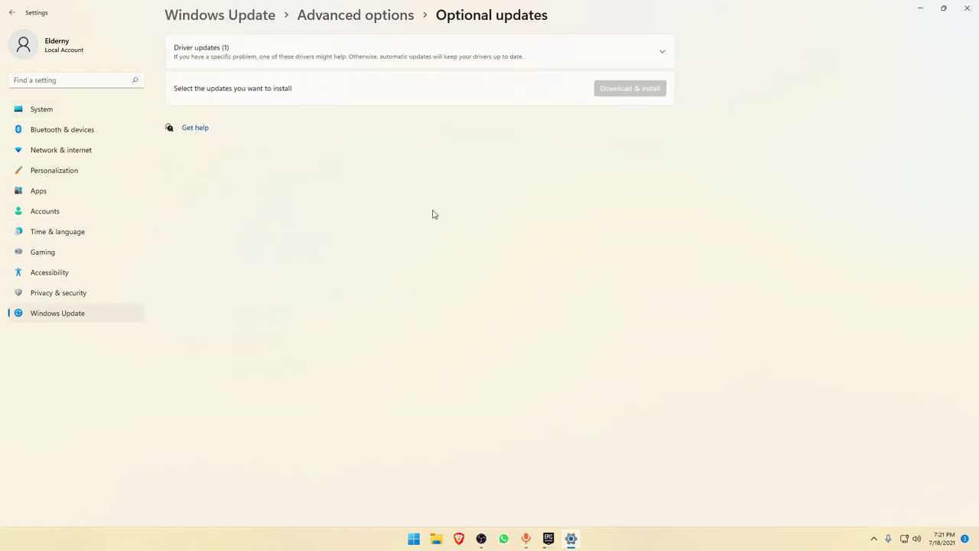
click(644, 66)
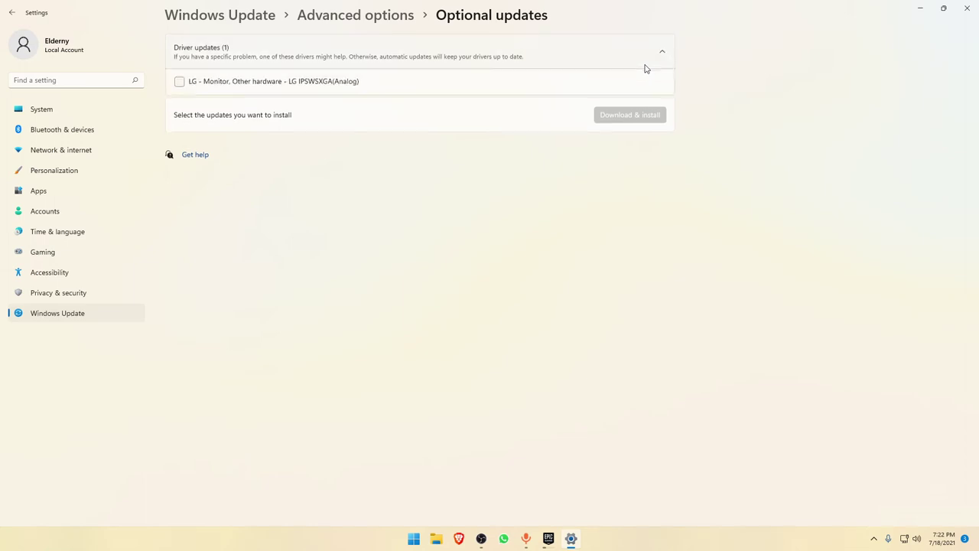
key(alt+Left)
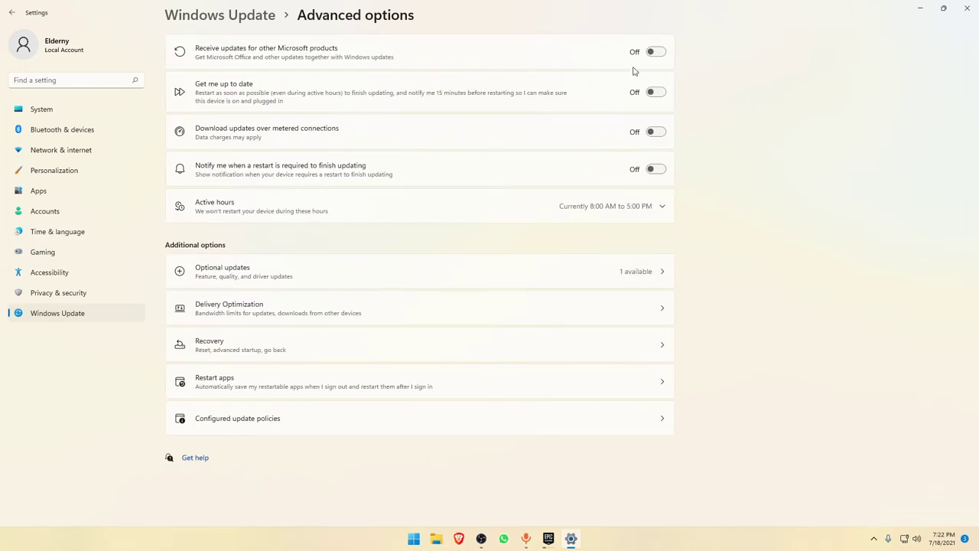
click(104, 208)
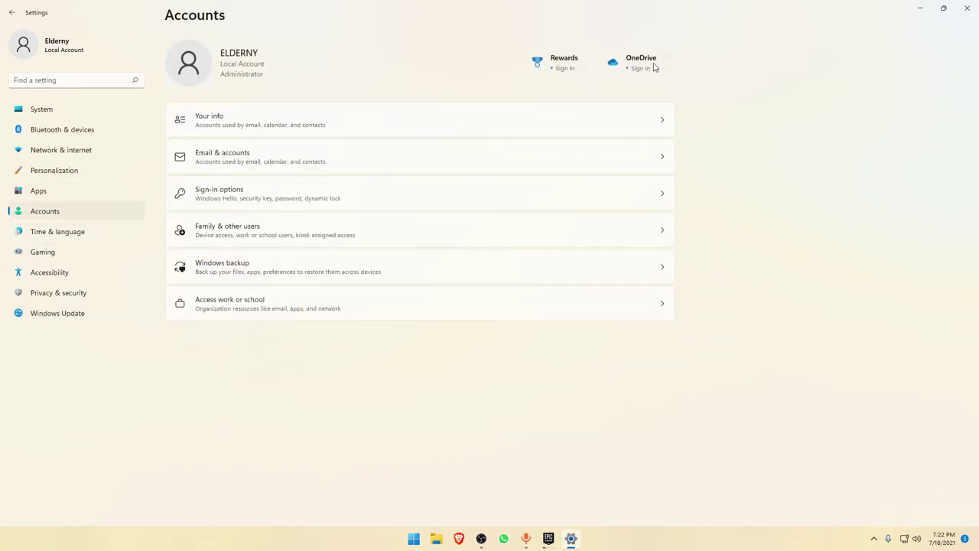
click(77, 312)
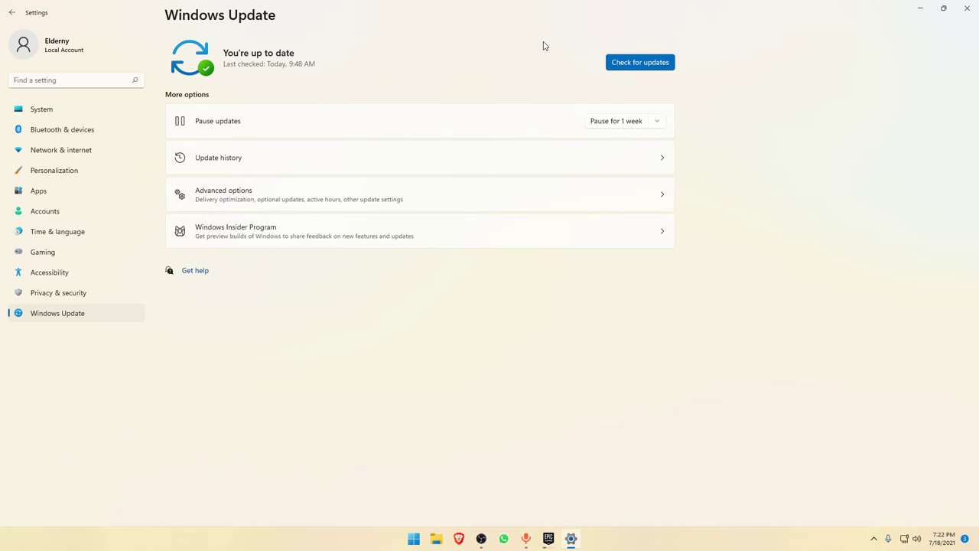
Step: Close Settings, minimize the Epic Games launcher, and open the System and Security category of Control Panel
click(967, 8)
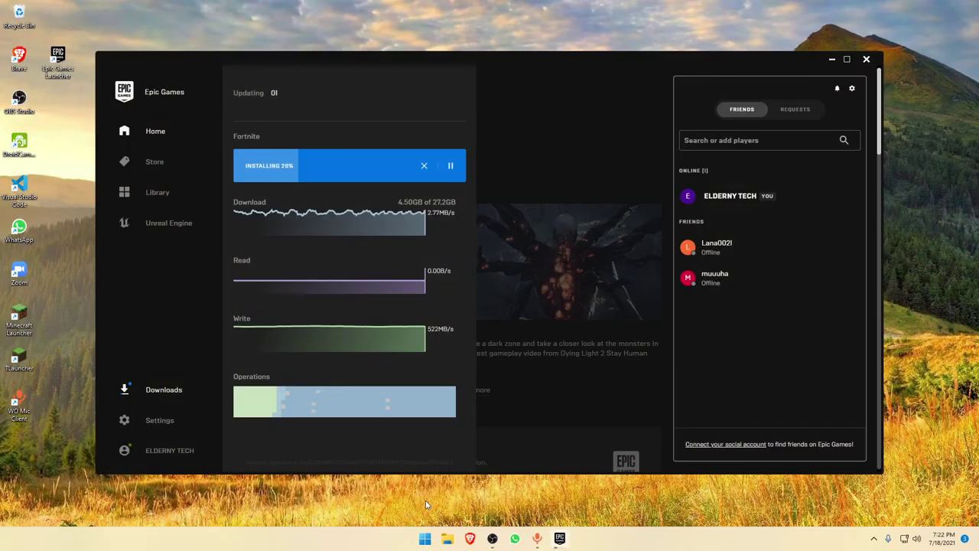
click(832, 58)
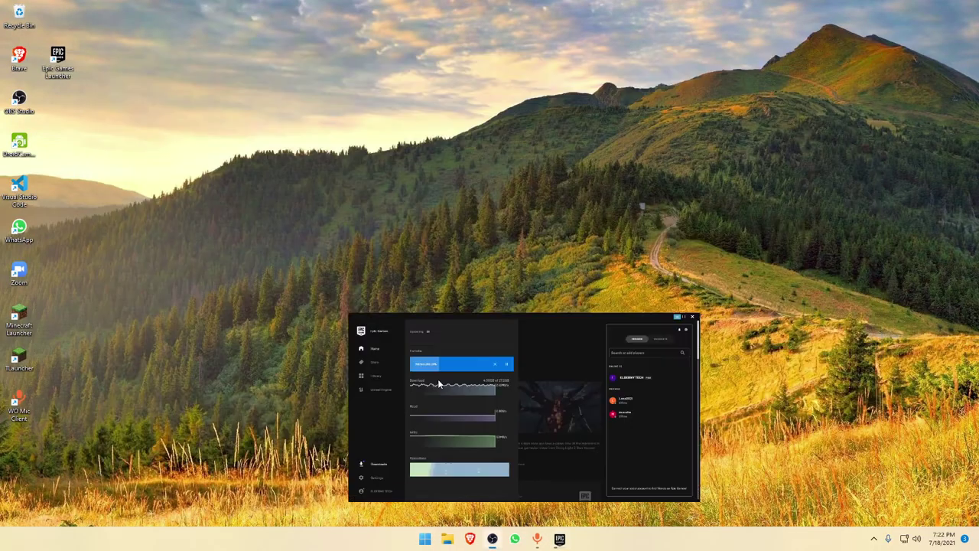
click(426, 540)
text(co)
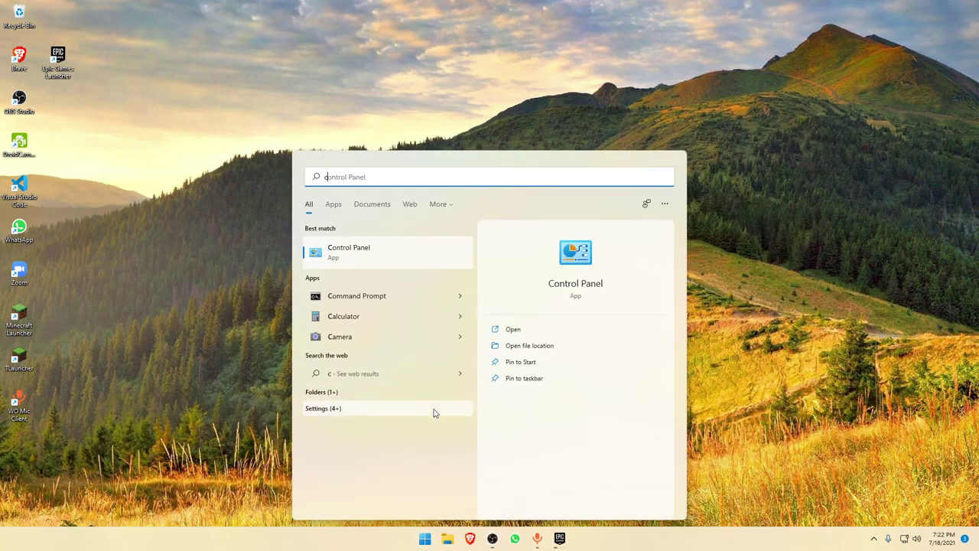
click(364, 257)
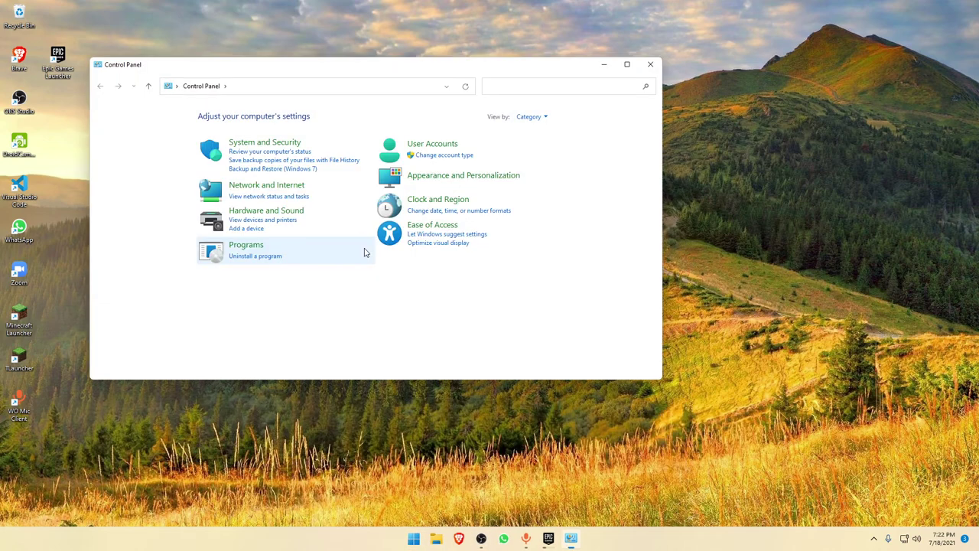
click(300, 147)
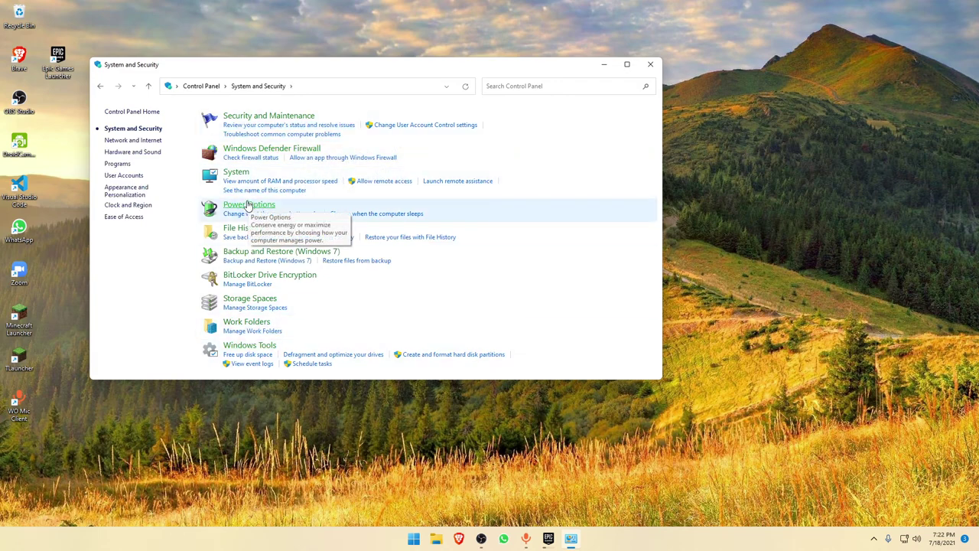
Step: Review the recovery tools under Security and Maintenance, opening and cancelling System Restore and the recovery drive wizard, and return to System and Security
click(263, 114)
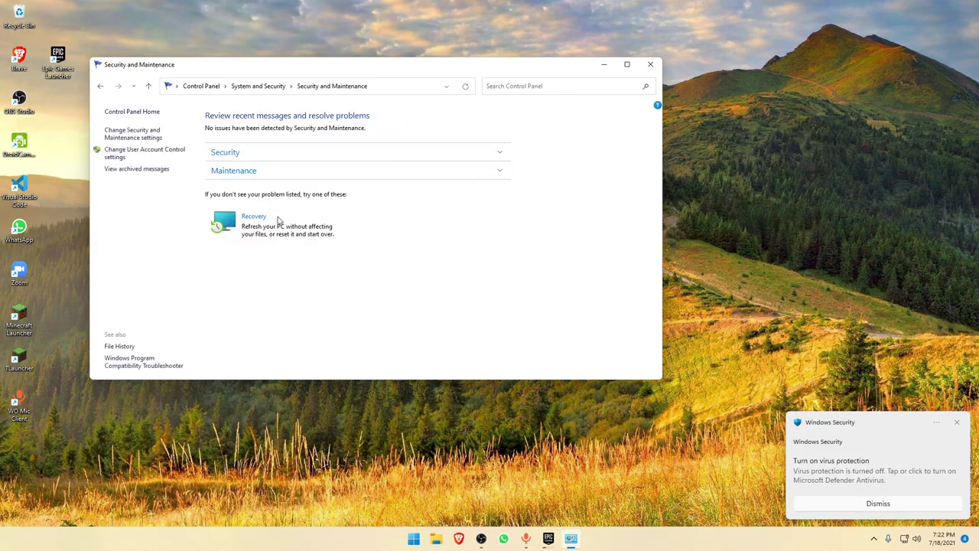
click(254, 217)
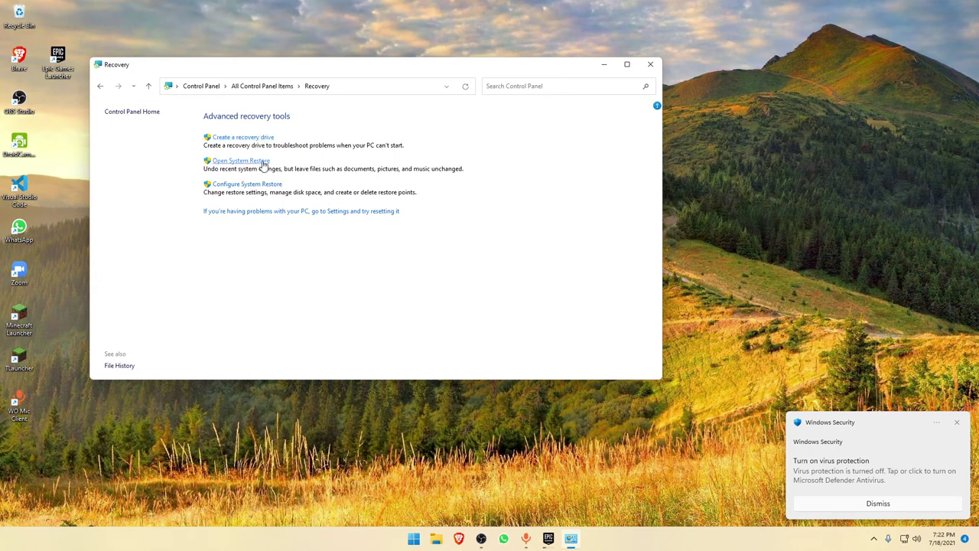
click(240, 161)
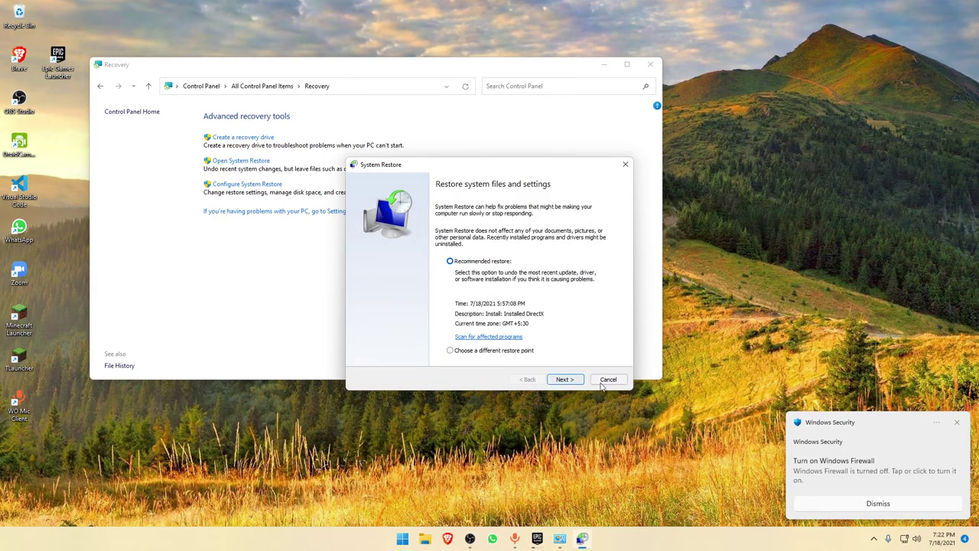
click(605, 380)
click(243, 138)
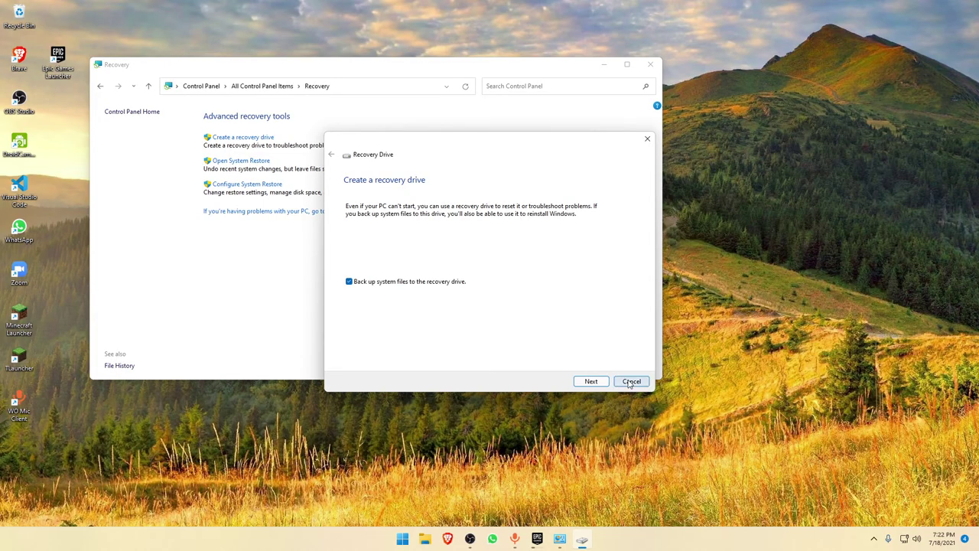
click(631, 381)
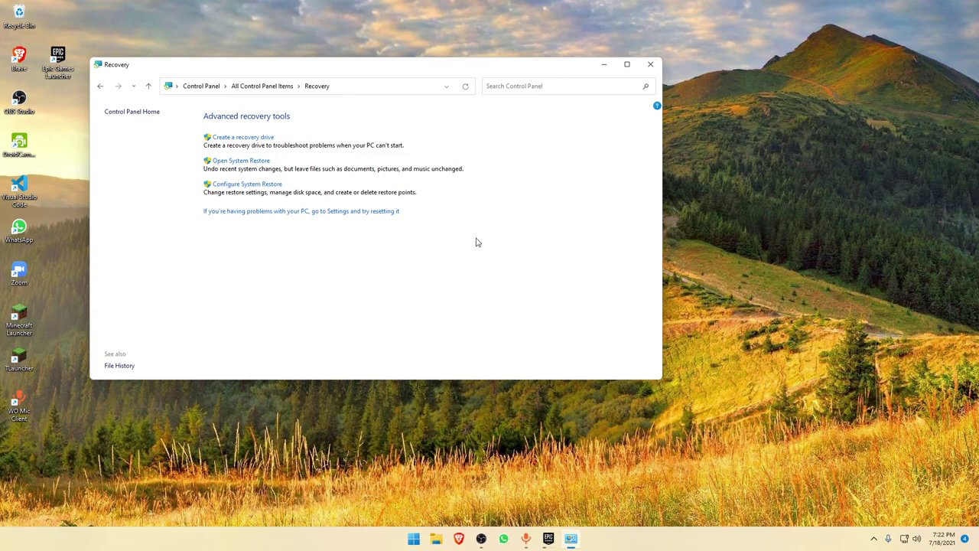
key(alt+Left)
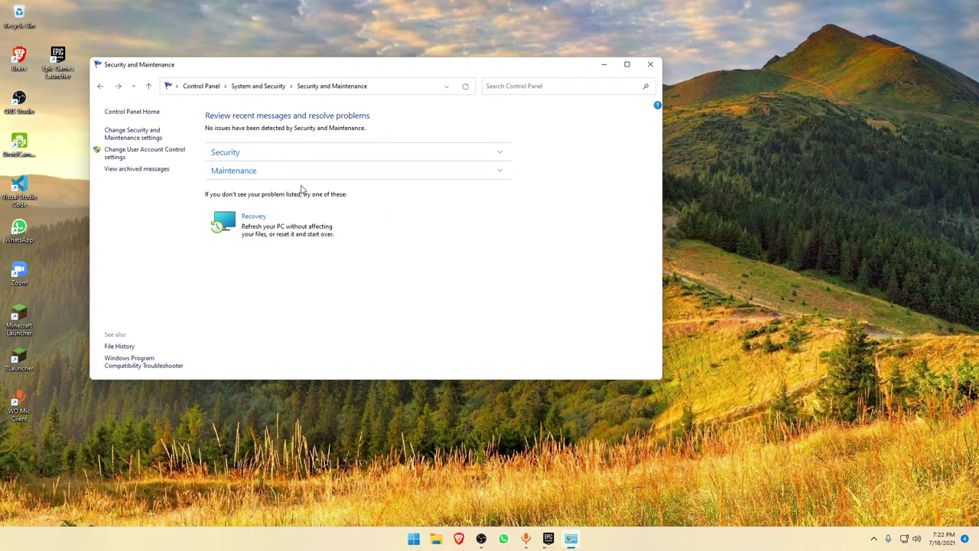
key(alt+Left)
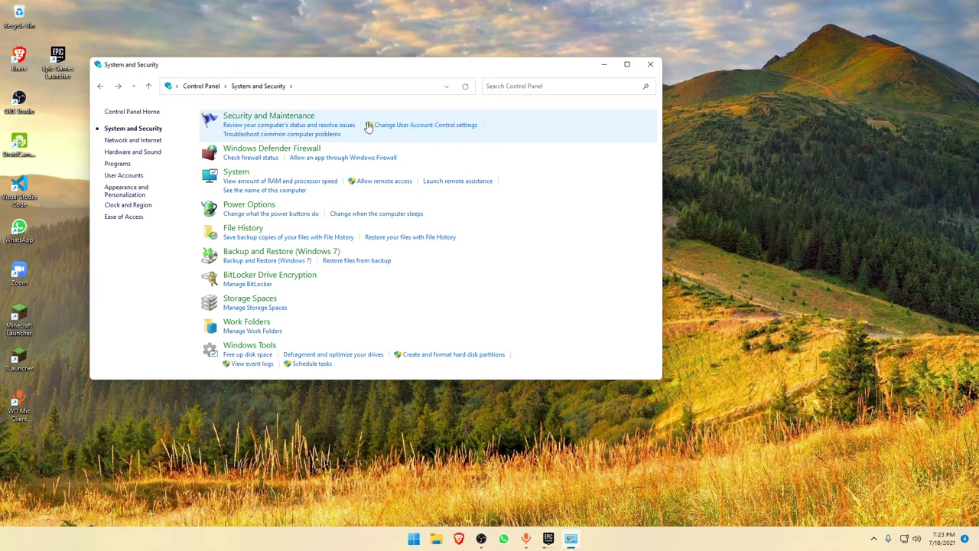
Step: Review the Windows Defender Firewall status and the System page, and return to System and Security
click(299, 151)
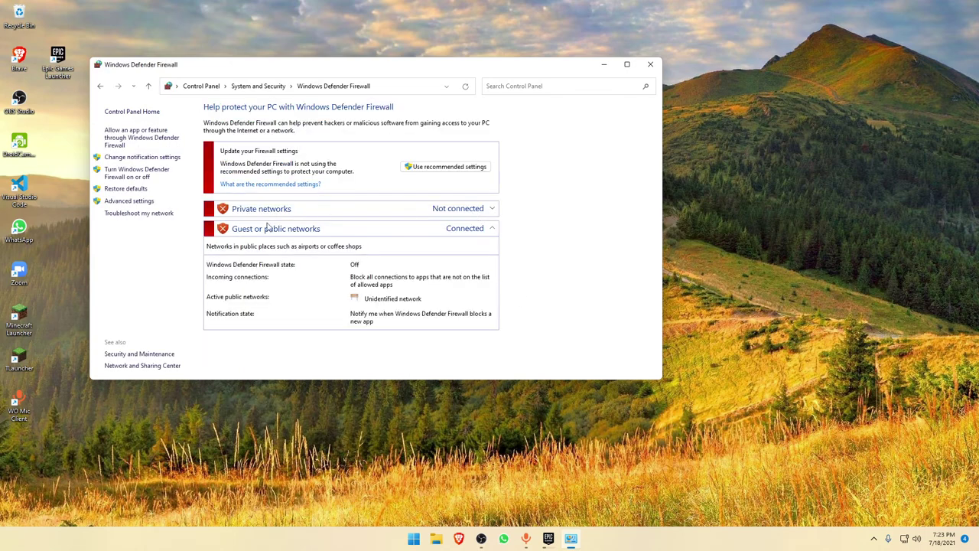
key(alt+Left)
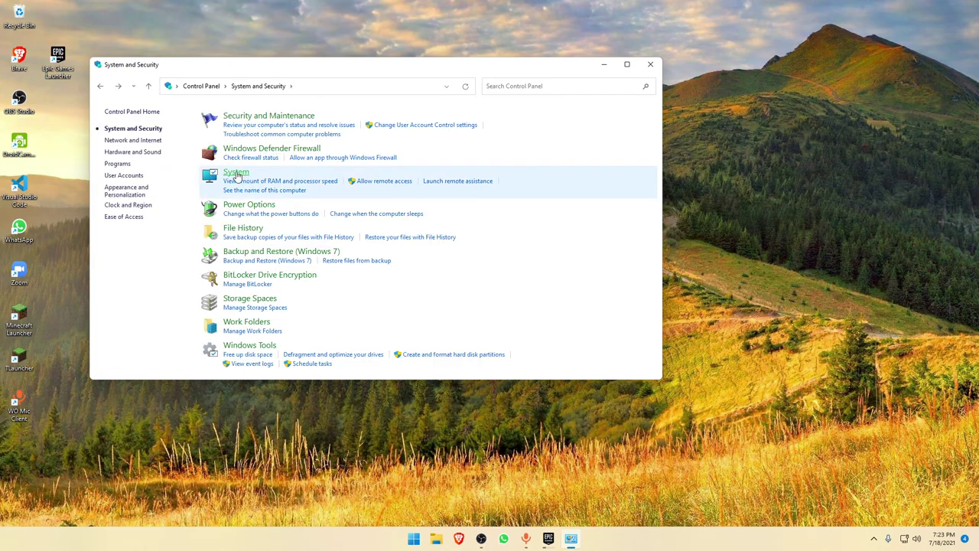
click(236, 174)
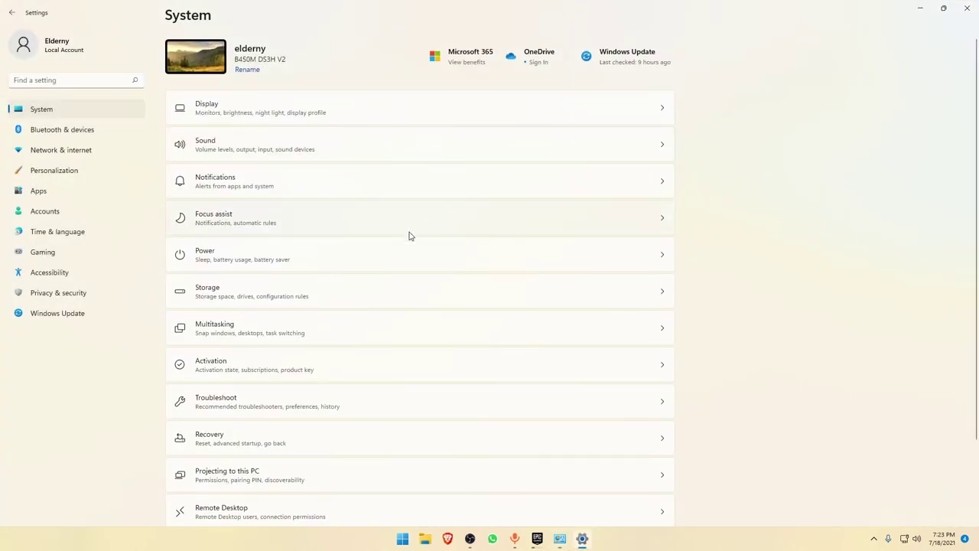
click(966, 8)
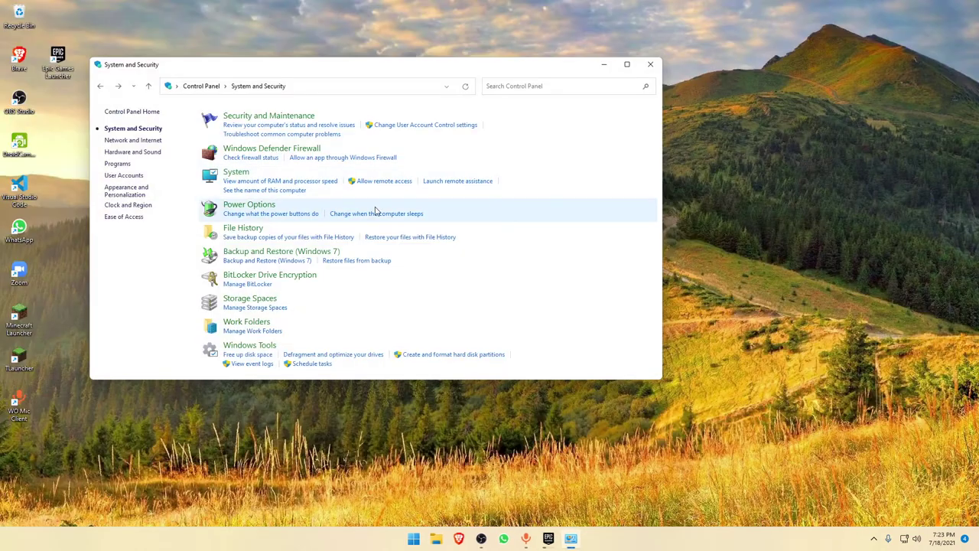
Step: Review the power plans in Power Options and the Storage Spaces page, and return to System and Security
click(267, 205)
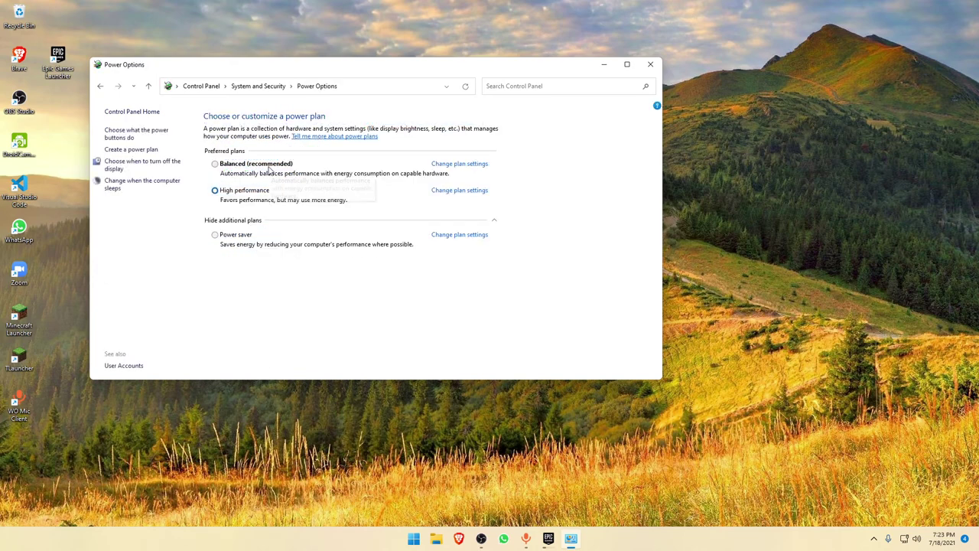
key(alt+Left)
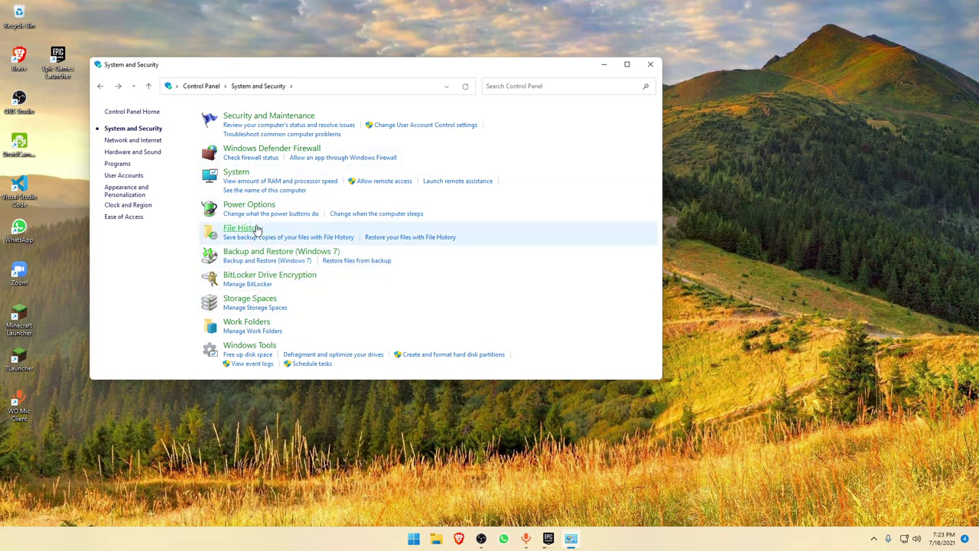
click(246, 303)
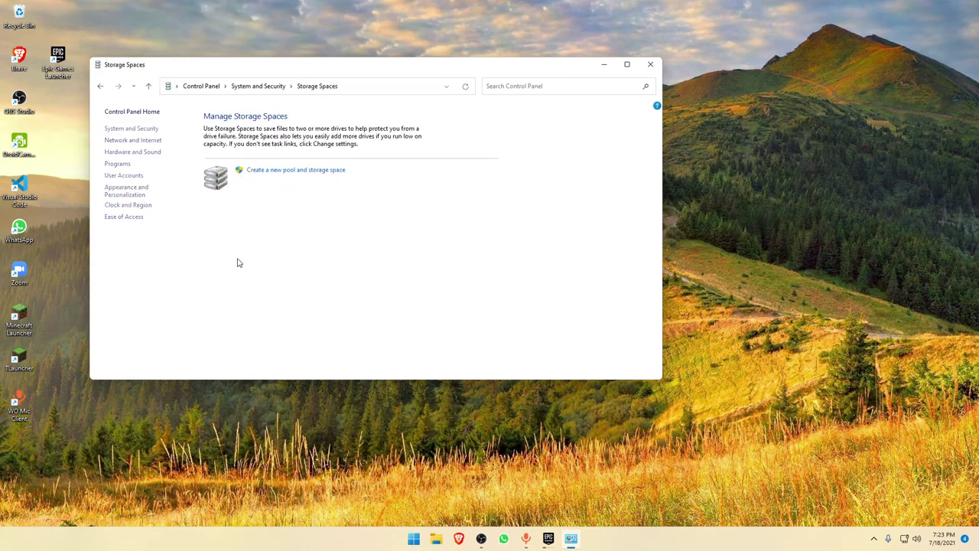
key(alt+Left)
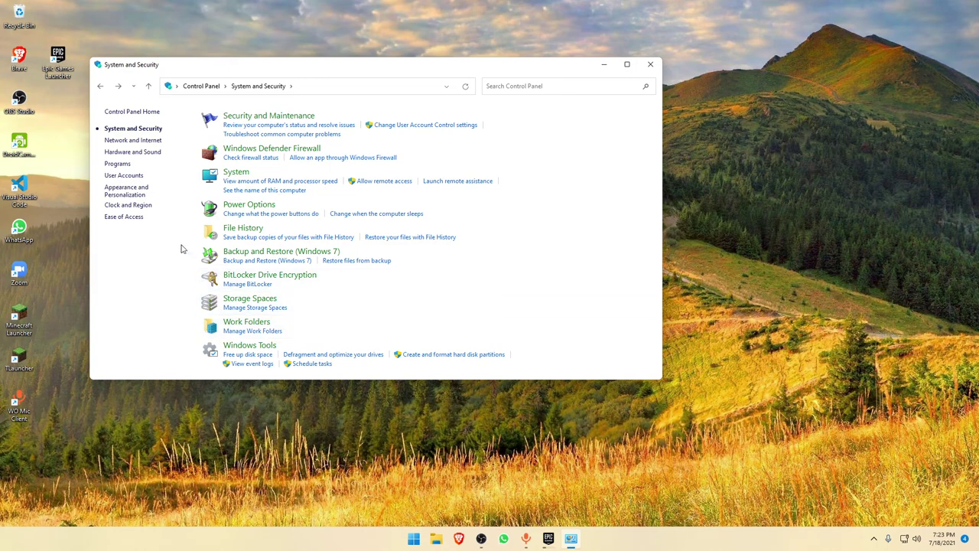
Step: Review the installed programs in Programs and Features under the Programs category, and return to Programs
key(alt+Left)
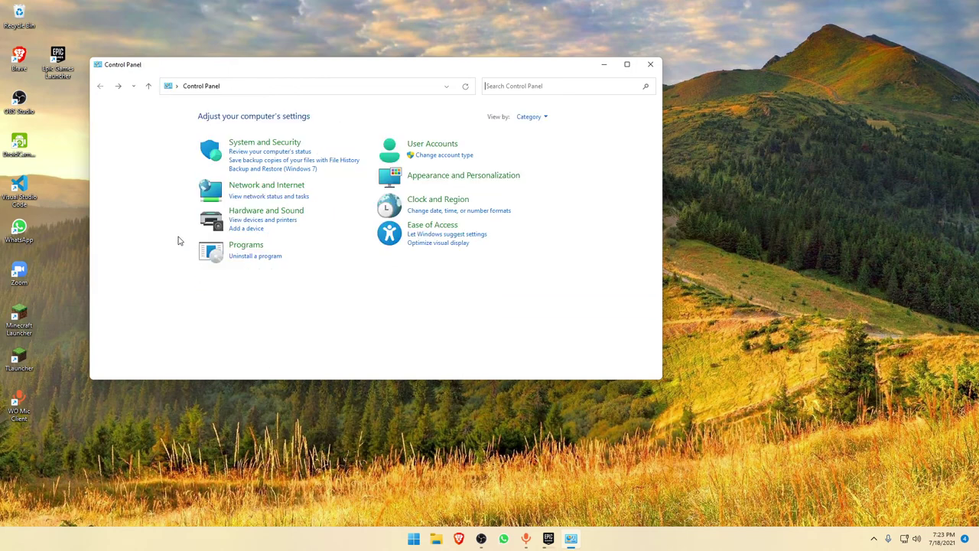
click(231, 144)
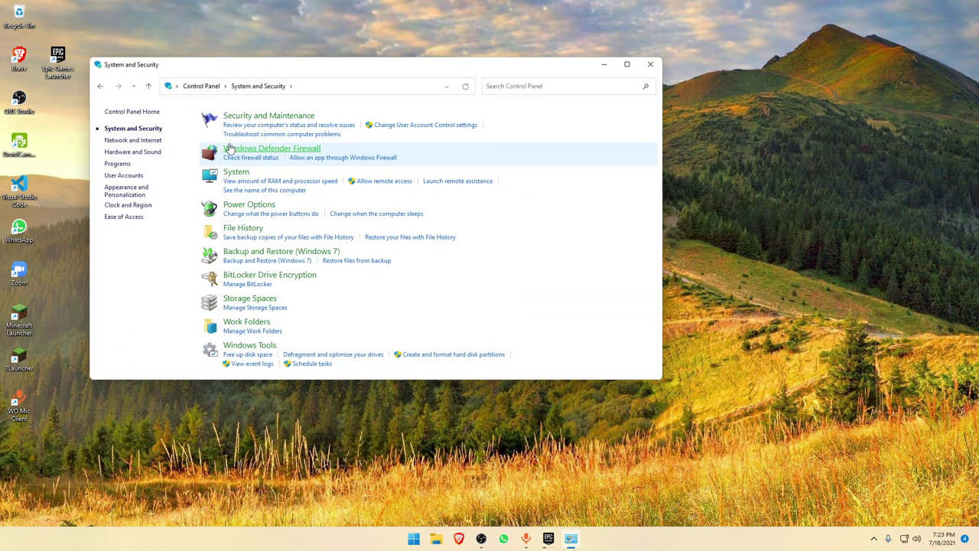
click(113, 165)
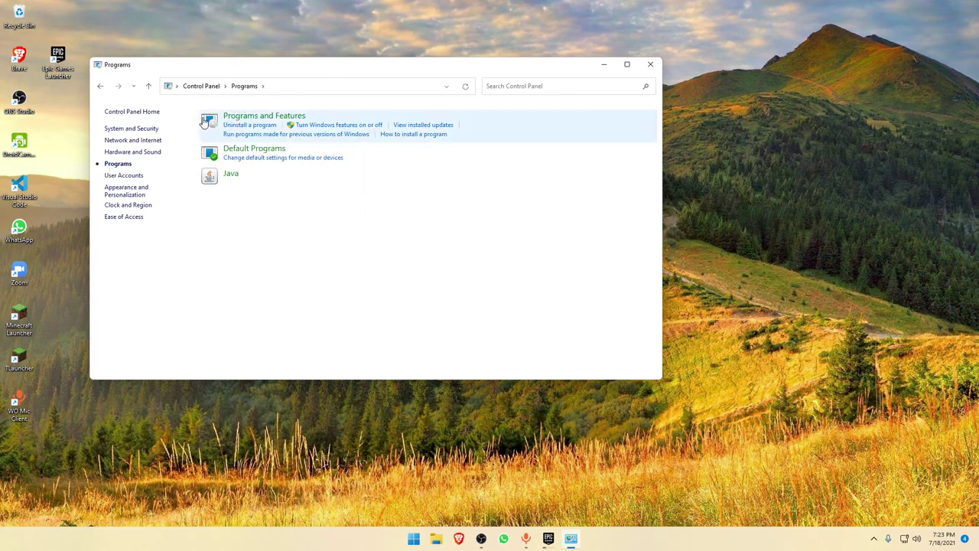
click(264, 120)
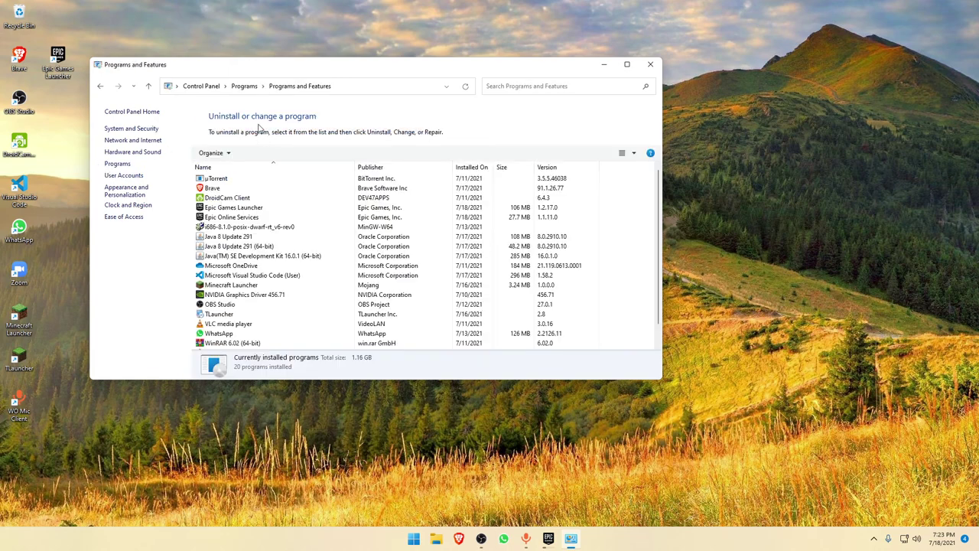
scroll(320, 337, down, 1)
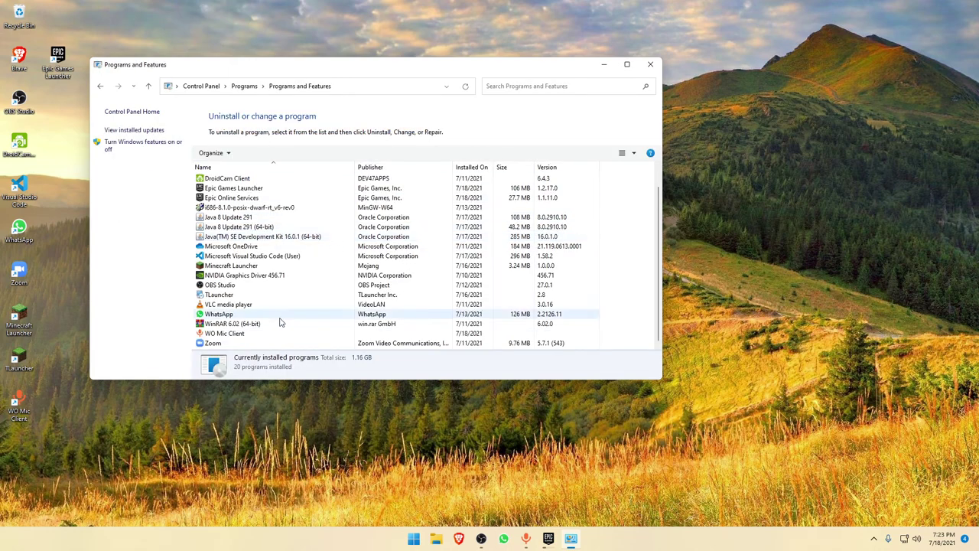
scroll(288, 278, up, 1)
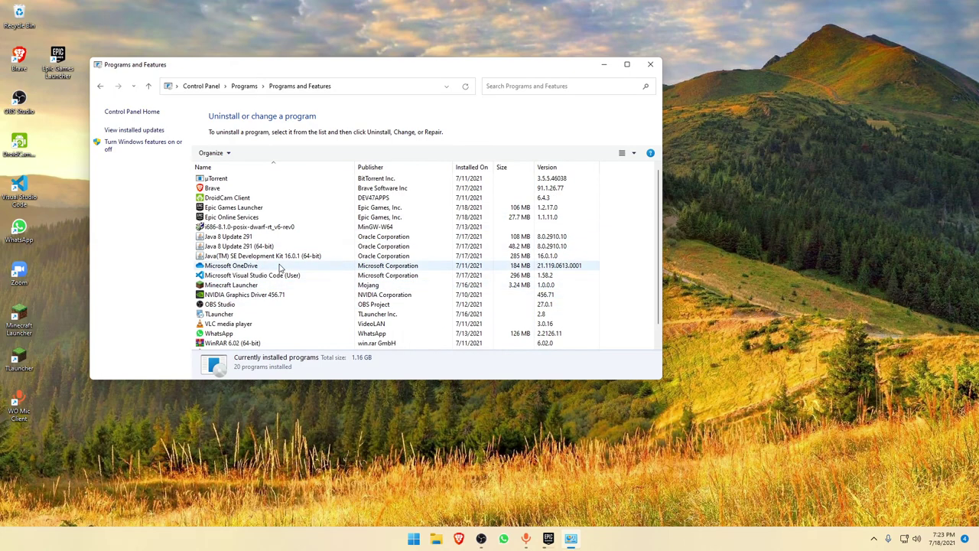
key(alt+Left)
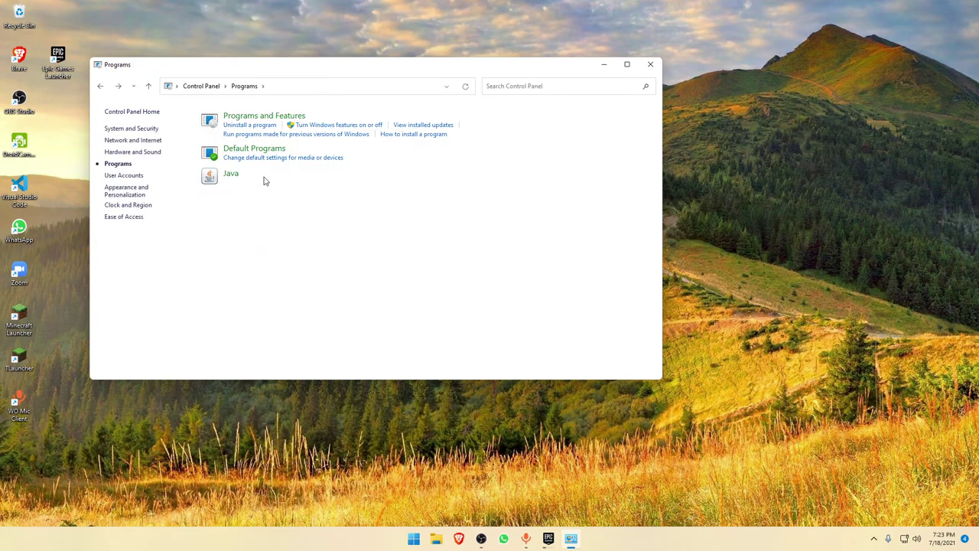
Step: Check the default programs option under Default Programs, close the Settings window it opens, and go back to the previous categories
click(269, 152)
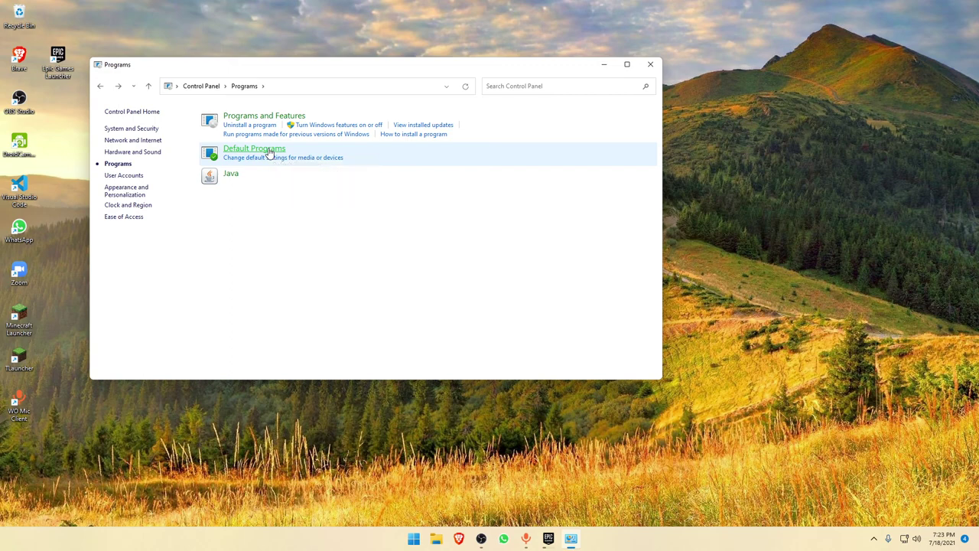
click(273, 131)
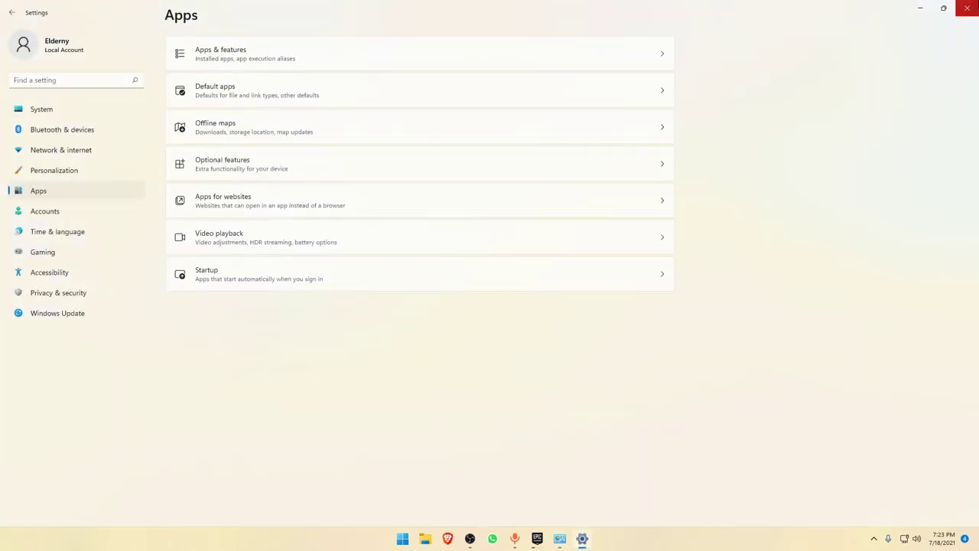
click(966, 7)
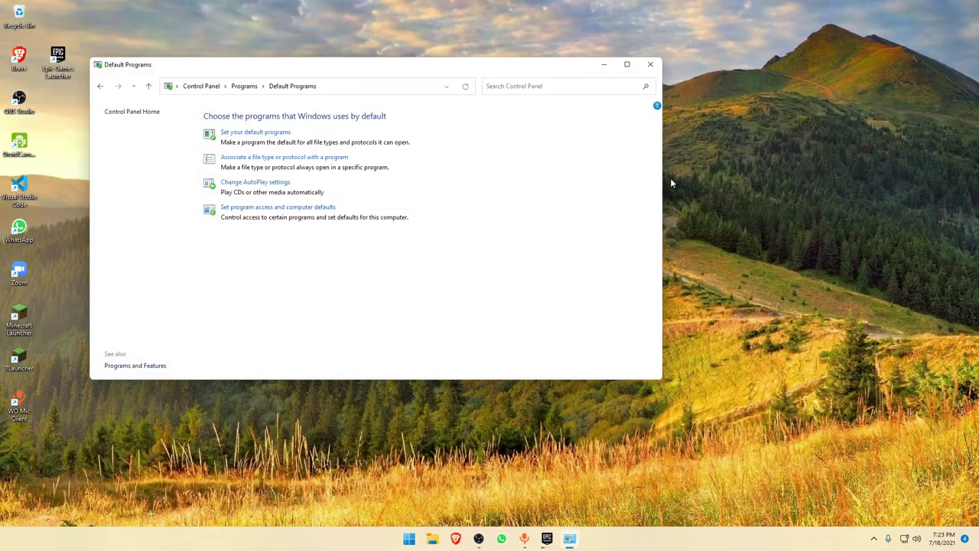
key(alt+Left)
key(alt+Left)
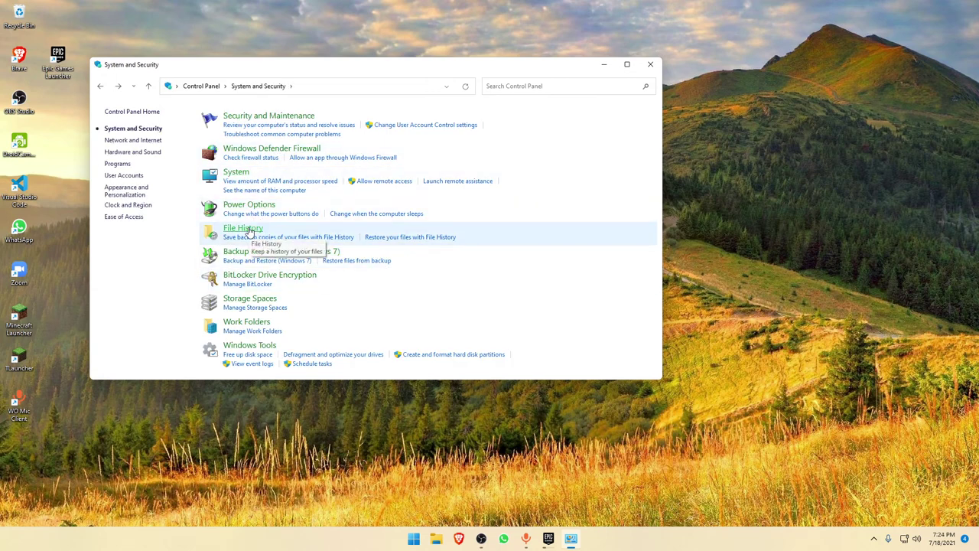
Step: Review the User Accounts category of Control Panel and return to the Control Panel home
key(alt+Left)
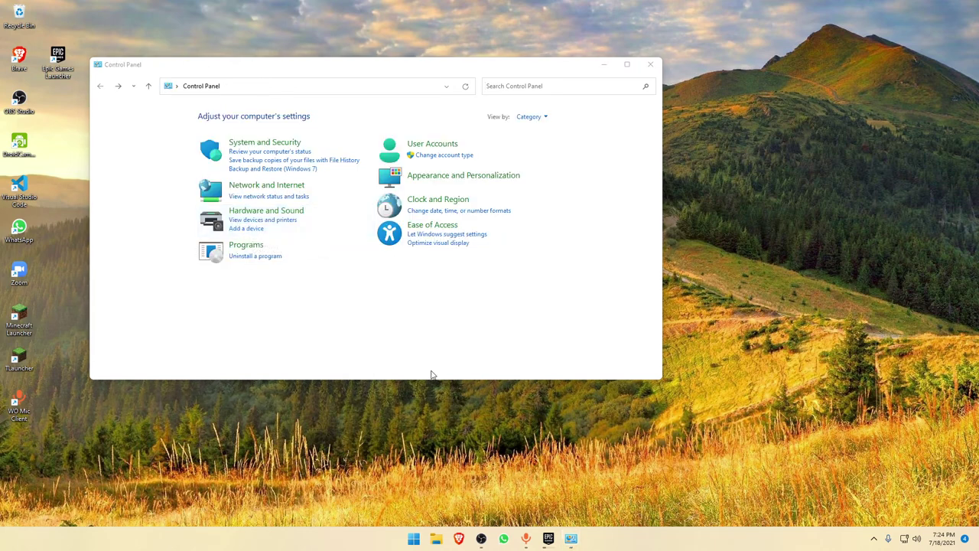
key(alt+Right)
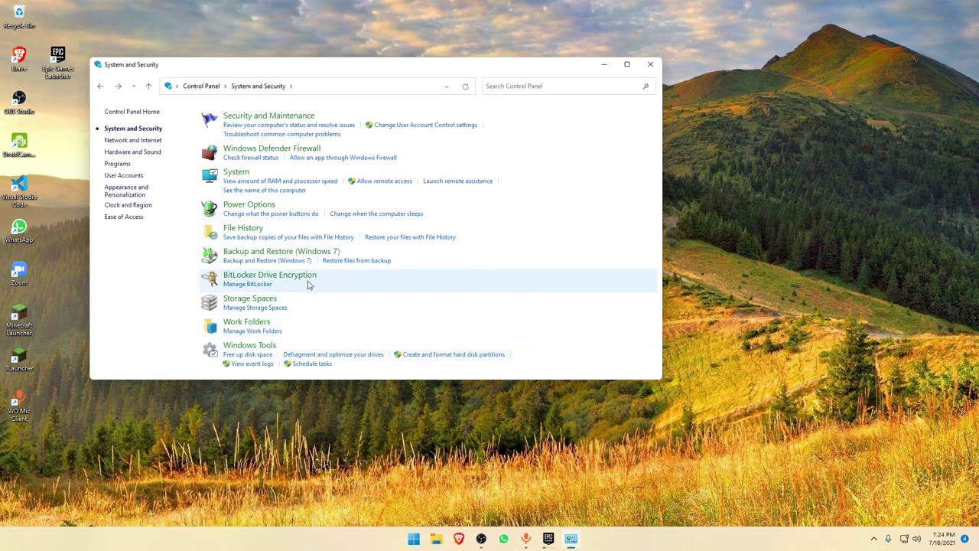
key(alt+Left)
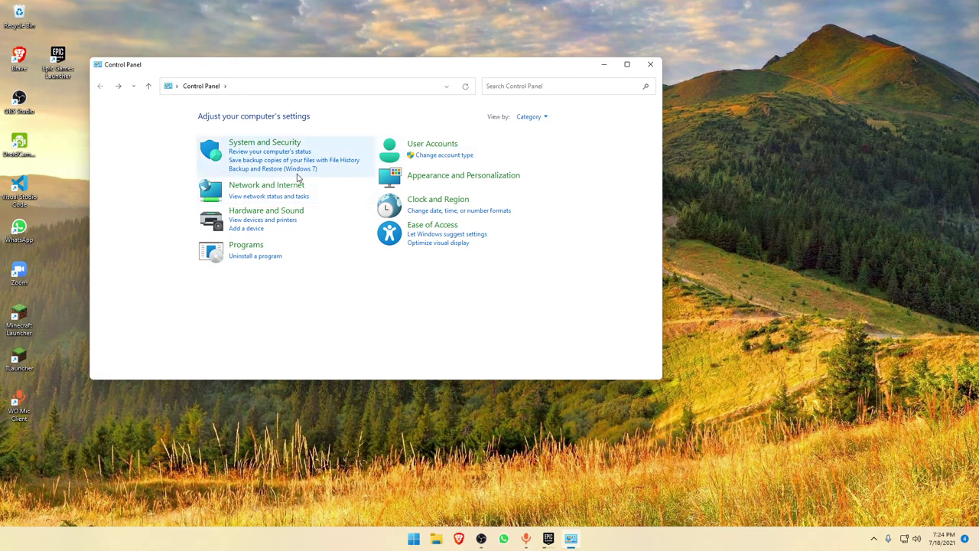
click(450, 146)
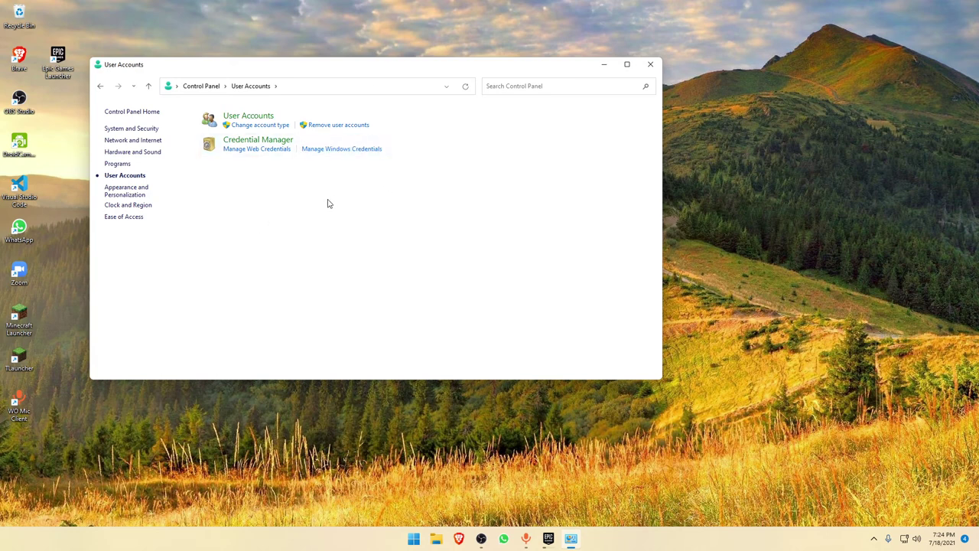
key(alt+Left)
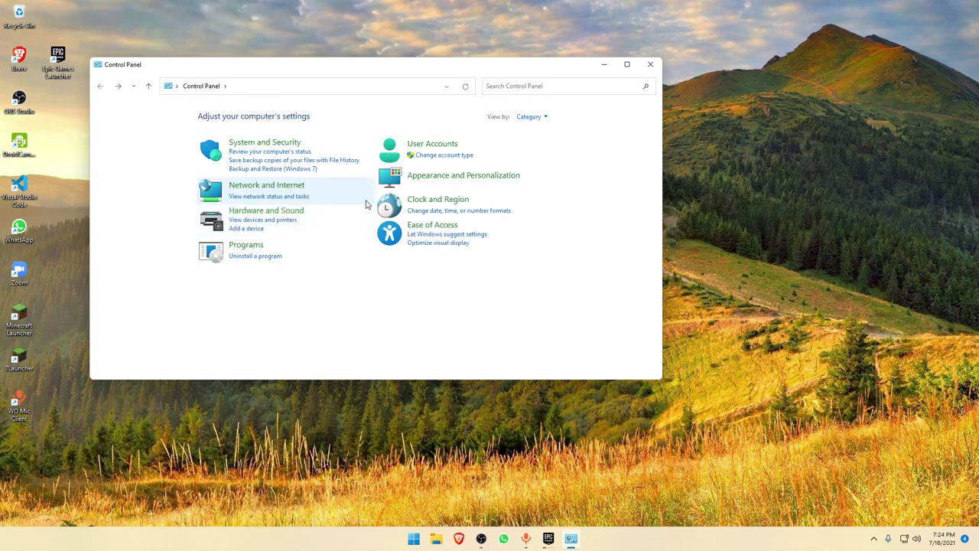
Step: Open the Network and Sharing Center under Network and Internet and view the status of the Ethernet connection
click(245, 185)
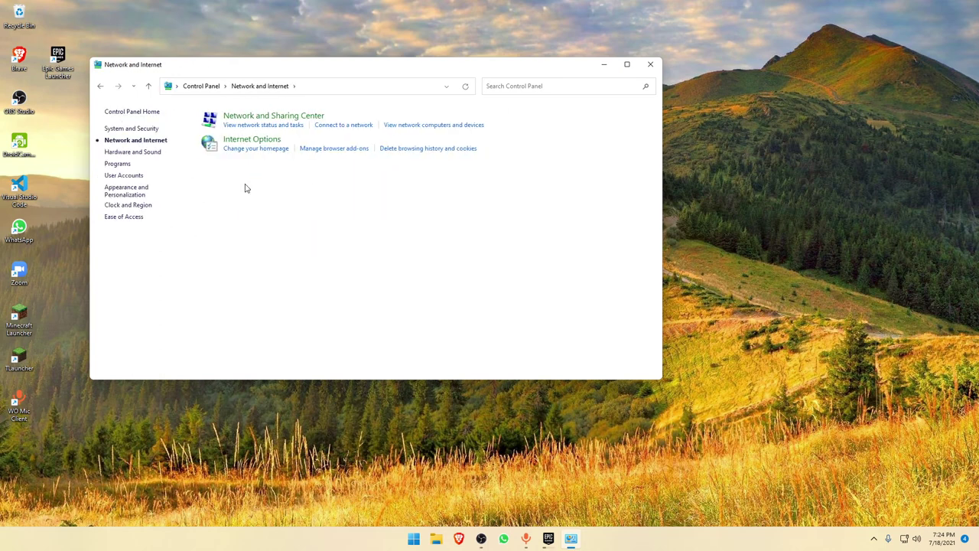
click(258, 123)
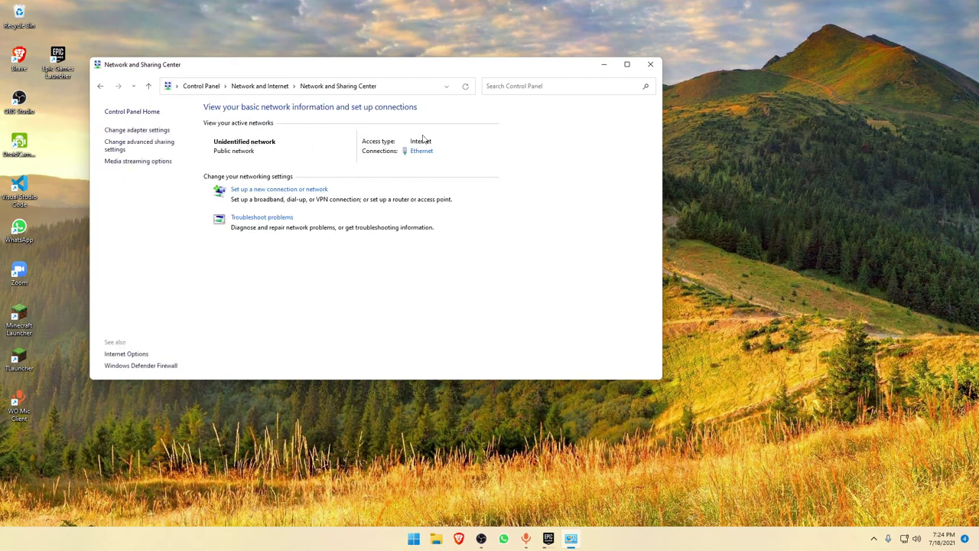
click(420, 151)
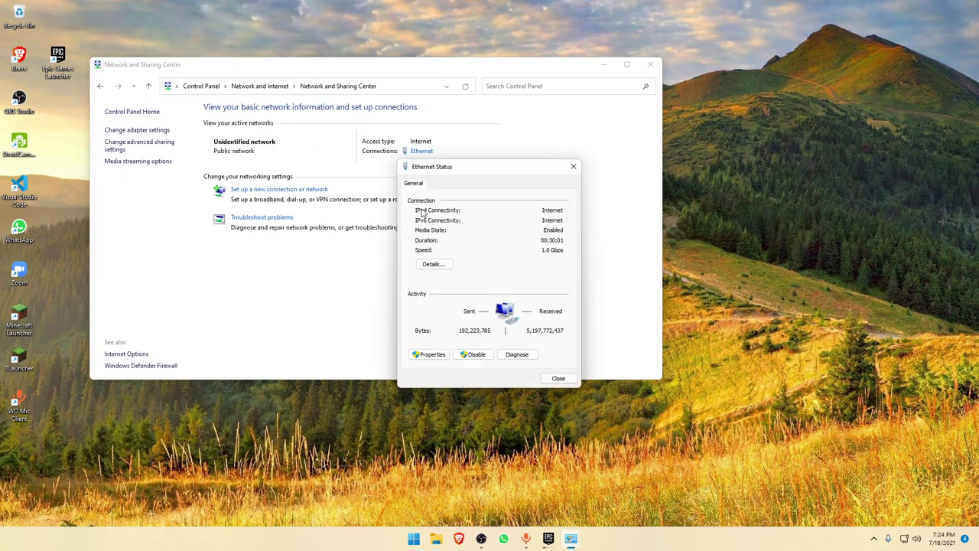
Step: Try setting the Ethernet connection's IPv4 DNS servers to 8.8.8.8 and 8.8.4.4, cancel the Ethernet properties, and close the status dialog
click(430, 354)
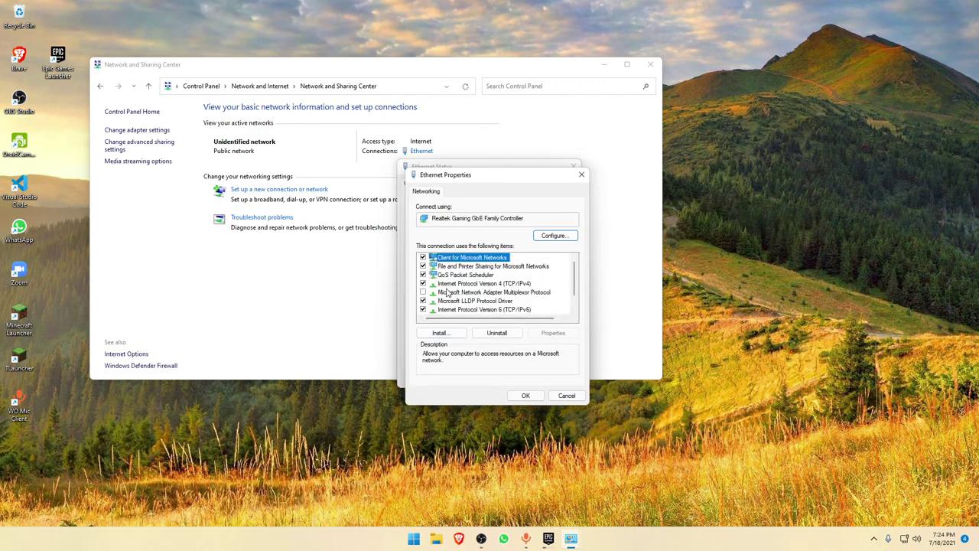
click(449, 293)
double_click(446, 284)
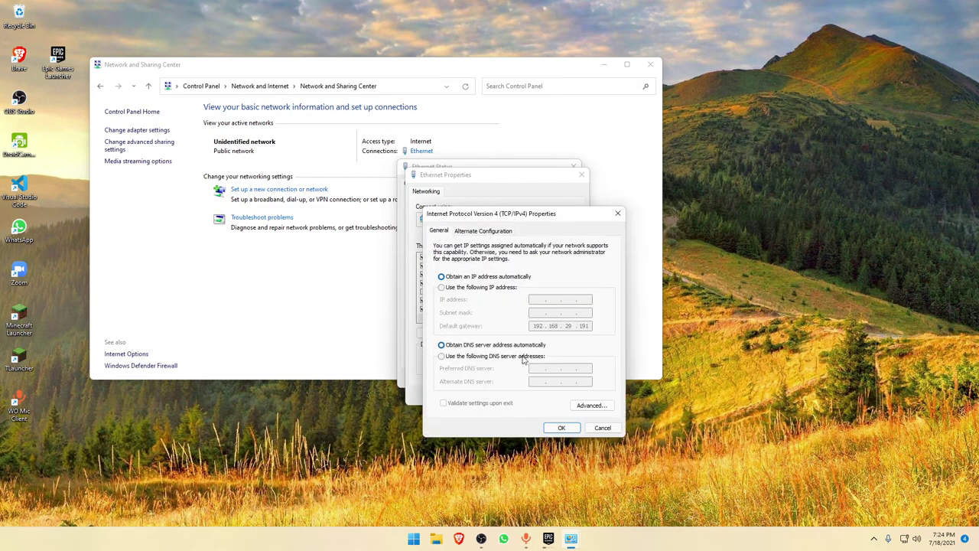
click(496, 357)
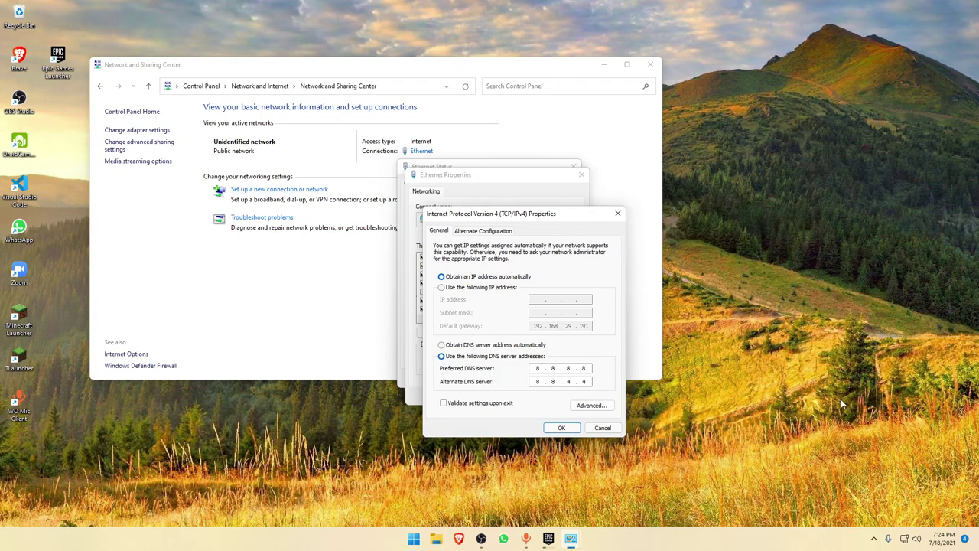
click(561, 427)
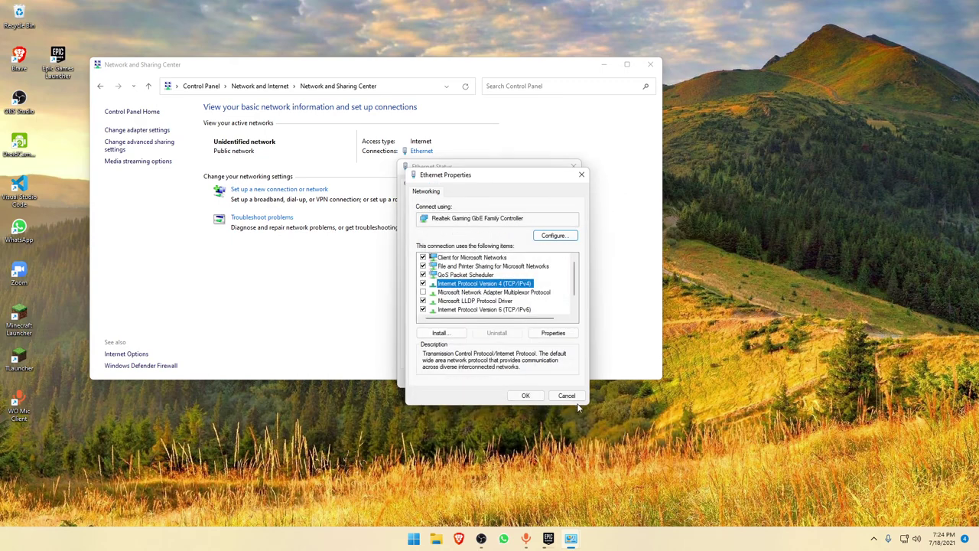
click(566, 393)
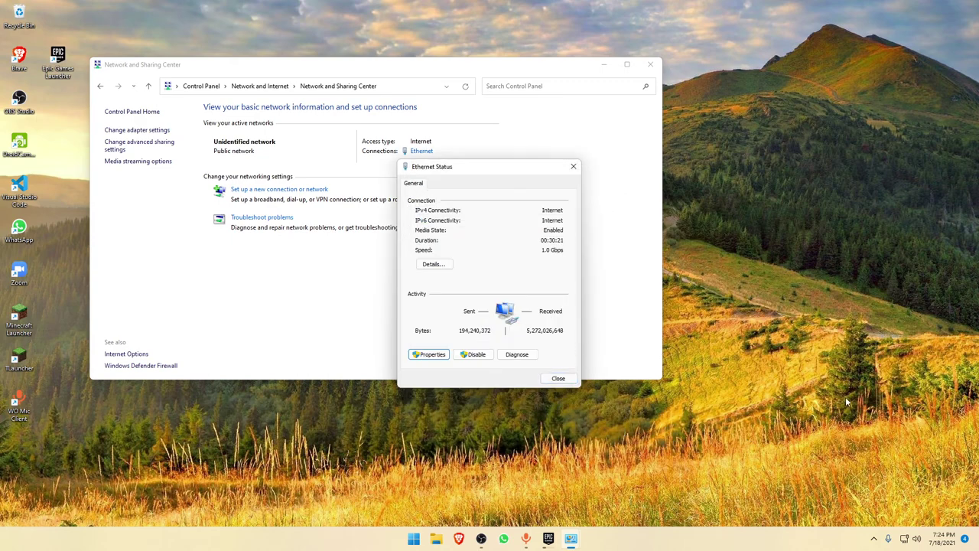
click(558, 377)
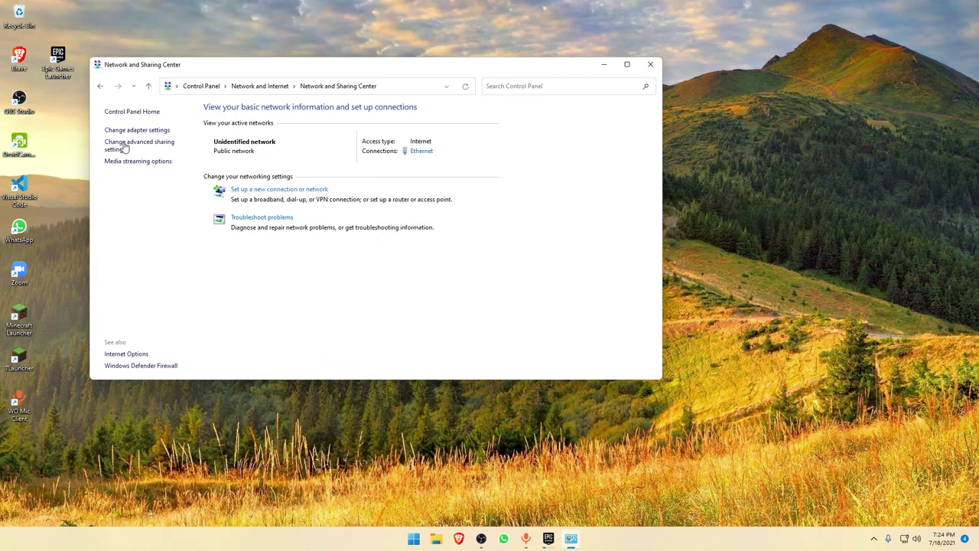
Step: Review the advanced sharing settings and the Ethernet adapter's properties in Network Connections, and return to the Control Panel home
click(125, 147)
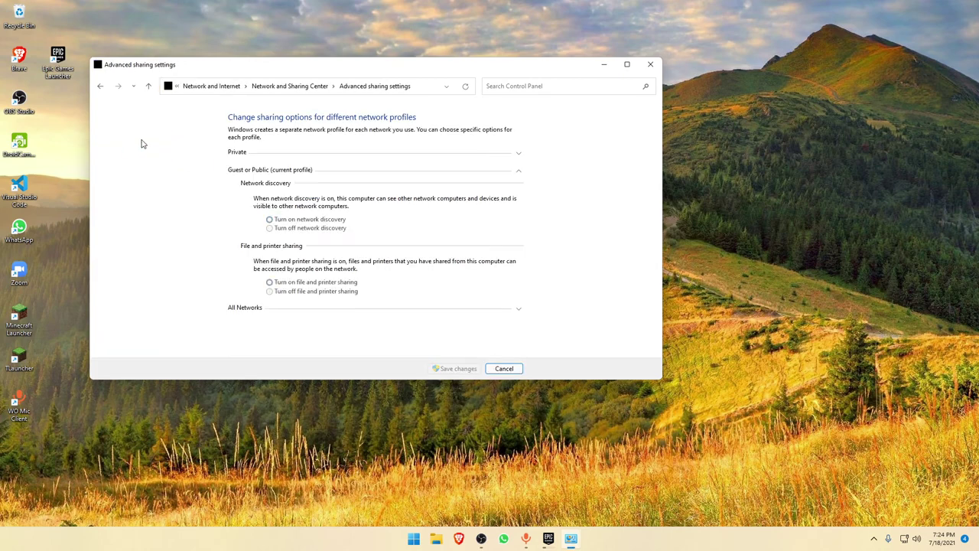
key(alt+Left)
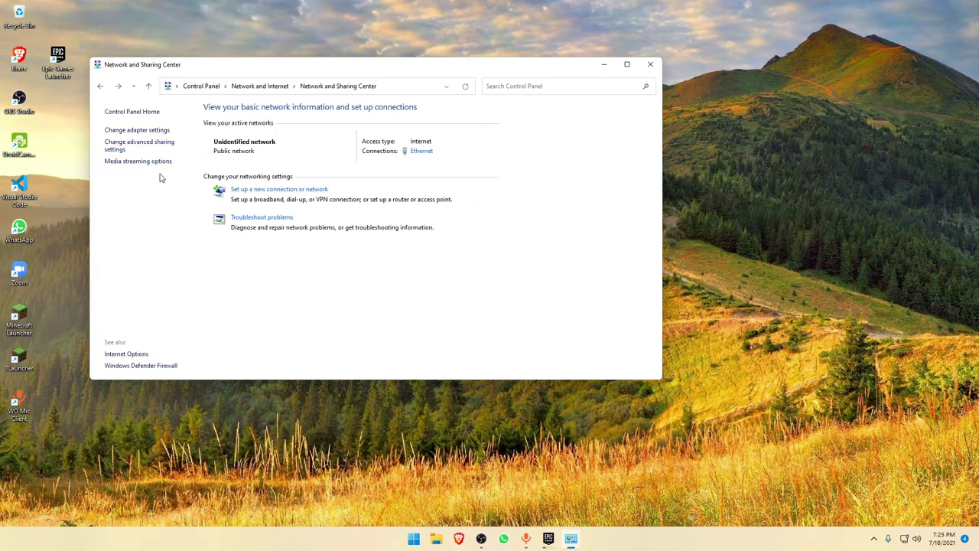
click(159, 130)
double_click(168, 149)
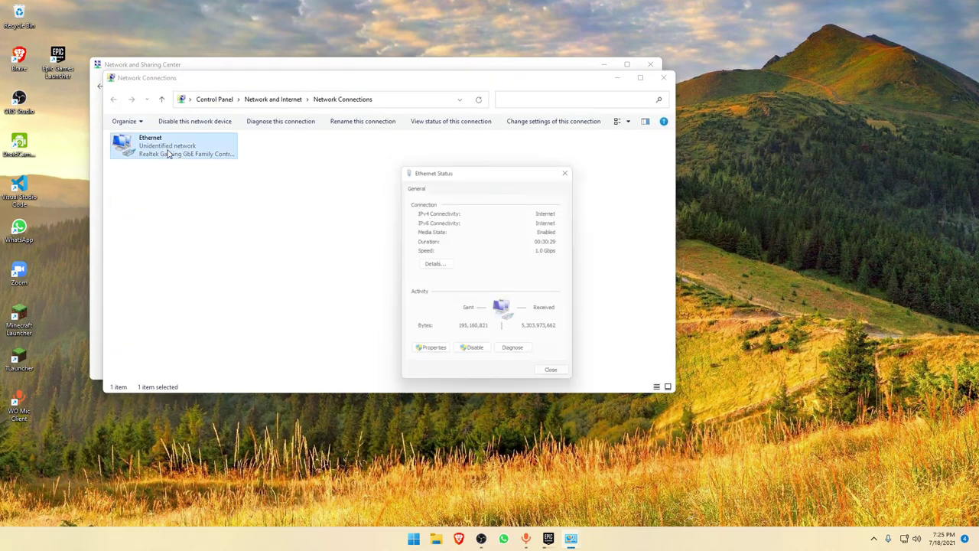
click(430, 354)
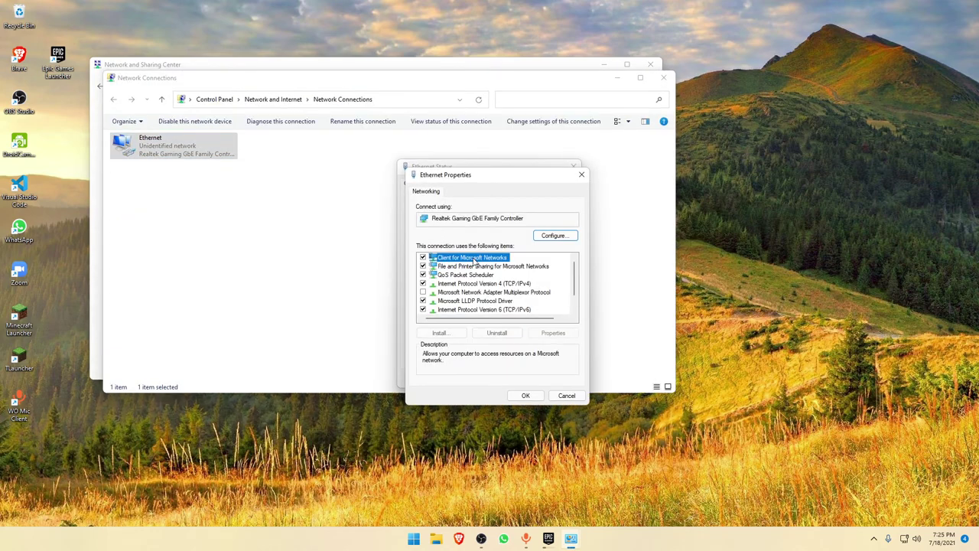
click(581, 175)
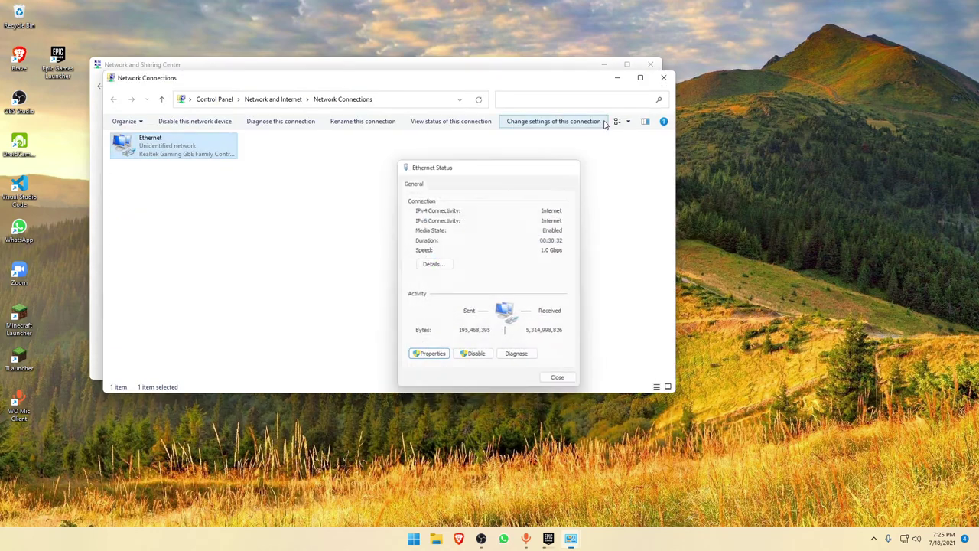
click(574, 166)
click(663, 77)
key(alt+Left)
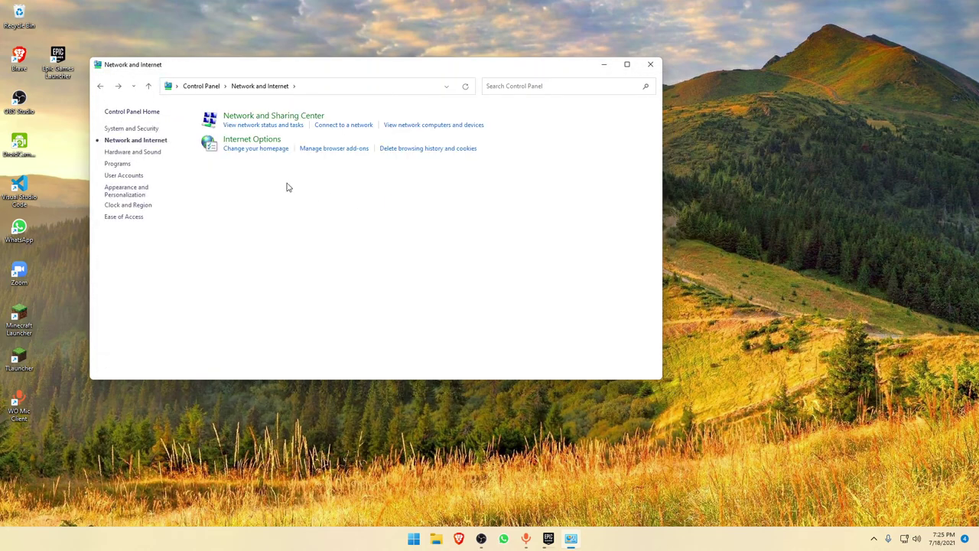
key(alt+Left)
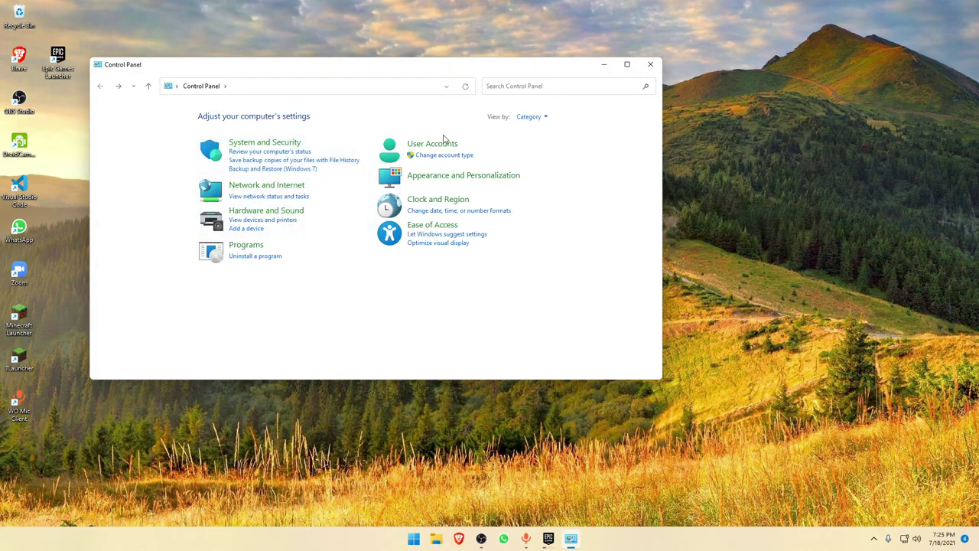
Step: Look through the installed fonts under Appearance and Personalization, and return to that category
click(439, 177)
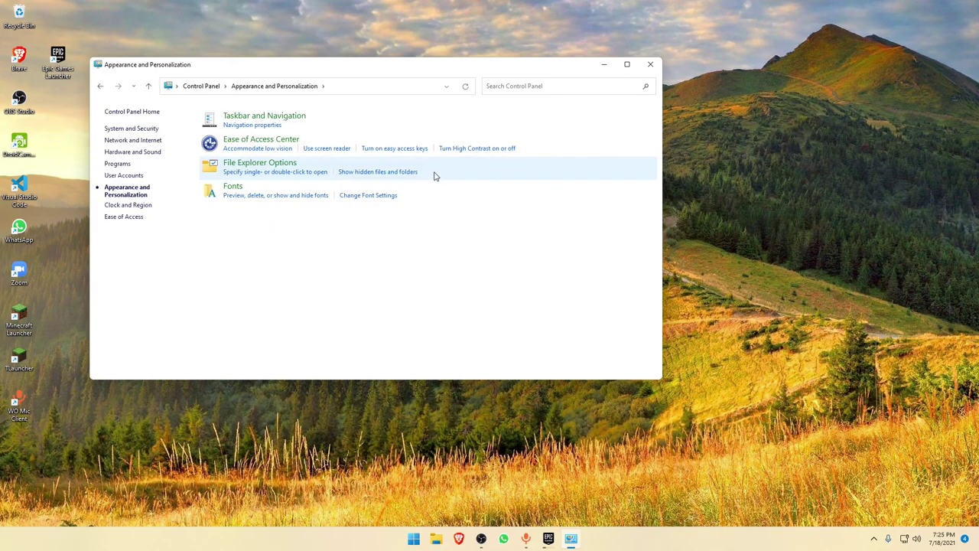
click(233, 186)
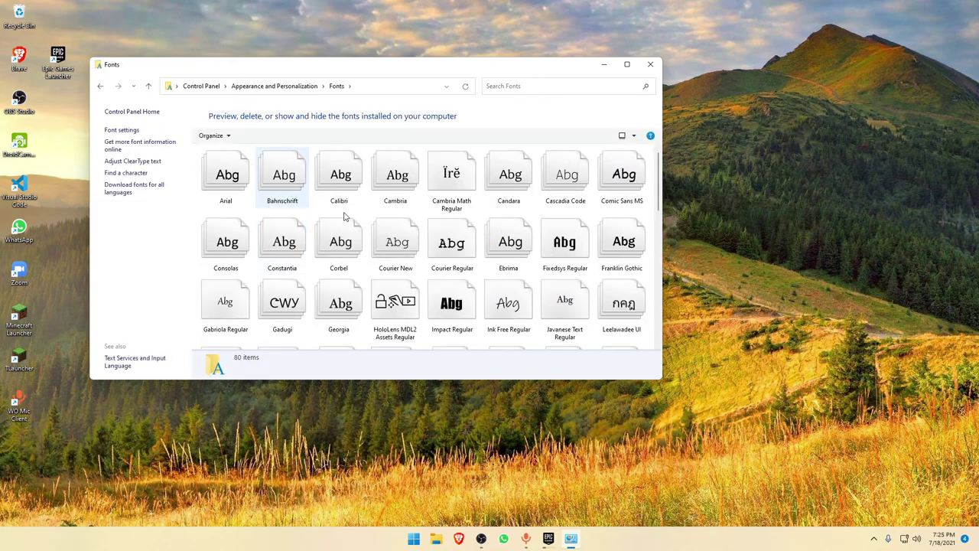
scroll(457, 222, down, 1)
scroll(457, 222, down, 3)
key(alt+Left)
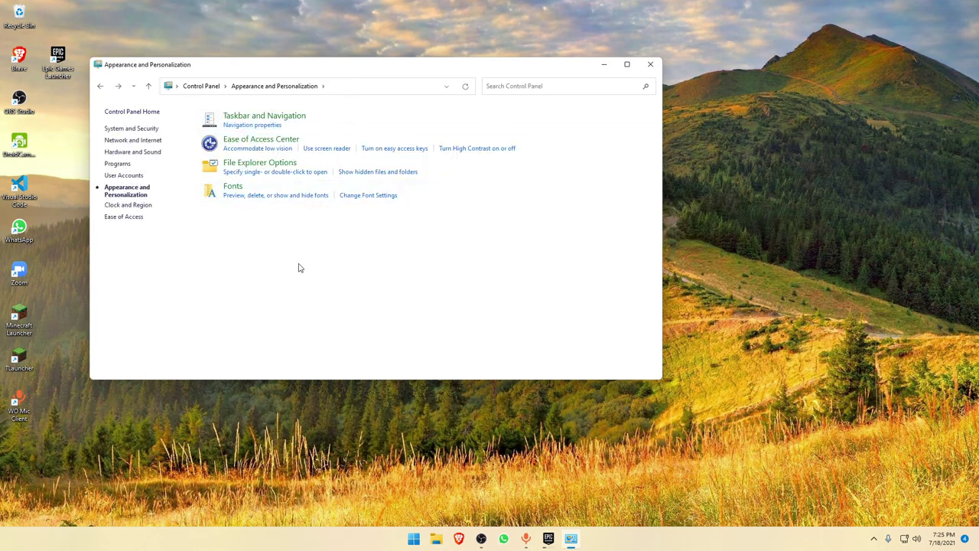
Step: Examine the installed fonts and the actions offered for the Bahnschrift font, and return to Appearance and Personalization
click(240, 195)
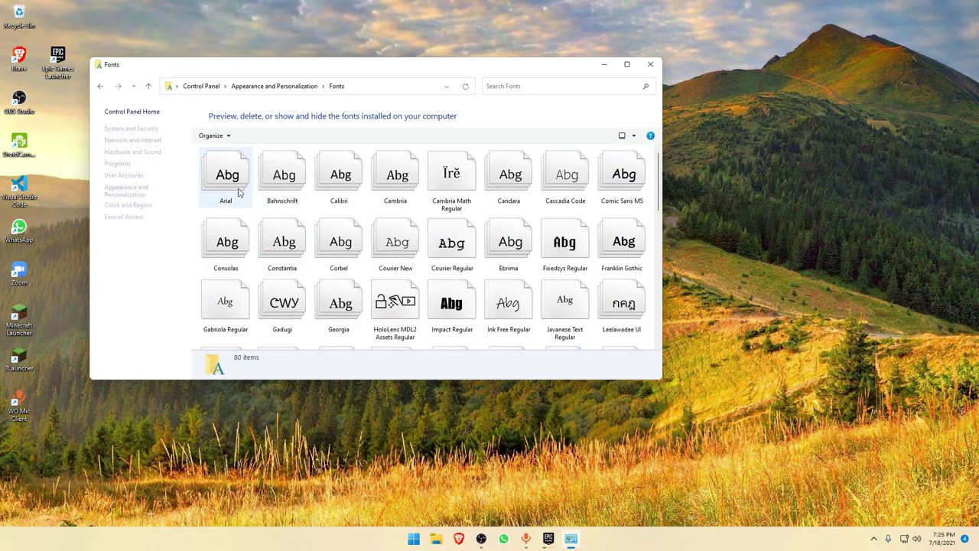
click(284, 192)
right_click(283, 195)
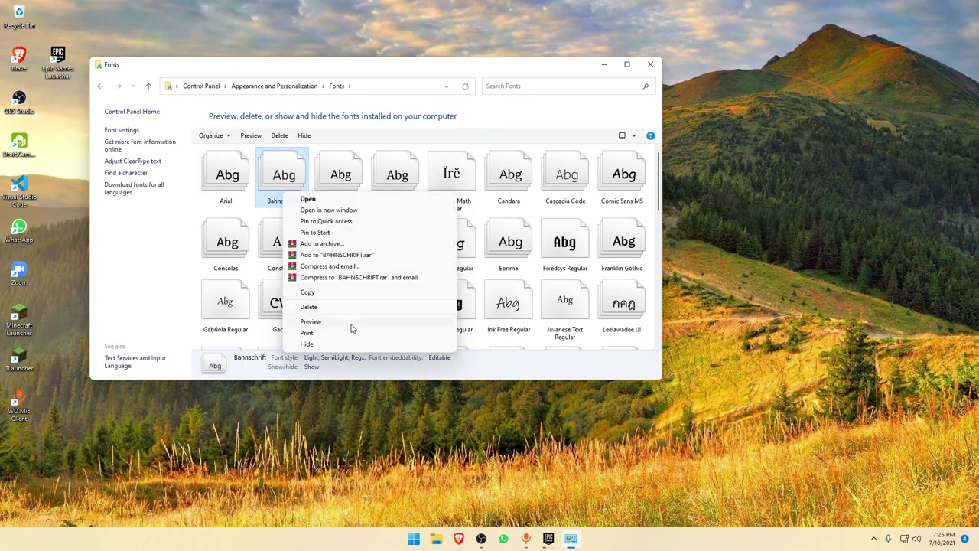
click(166, 306)
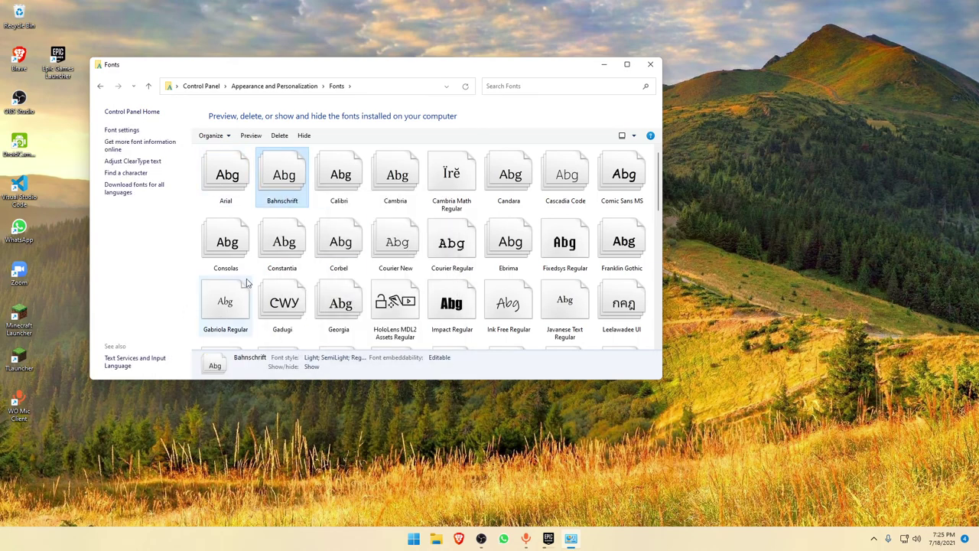
scroll(339, 262, down, 15)
key(alt+Left)
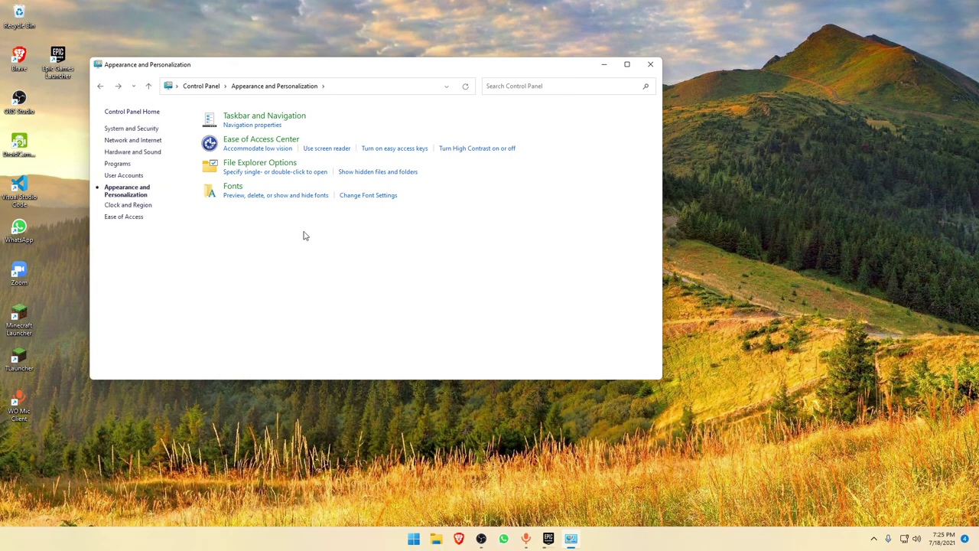
Step: Look over the Ease of Access Center options and the Taskbar and Navigation personalization settings, and close the Settings window
click(288, 142)
scroll(351, 191, down, 2)
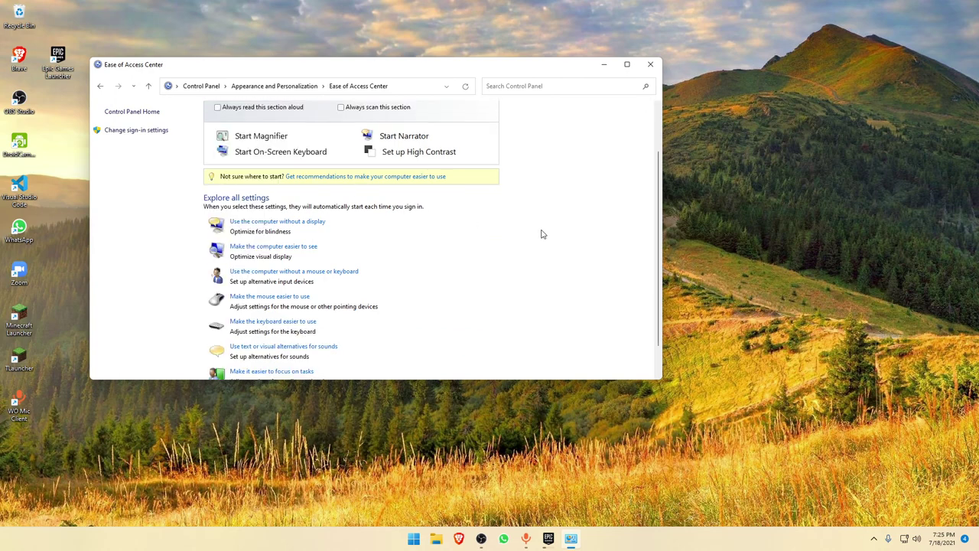
scroll(408, 197, up, 1)
scroll(424, 245, down, 3)
key(alt+Left)
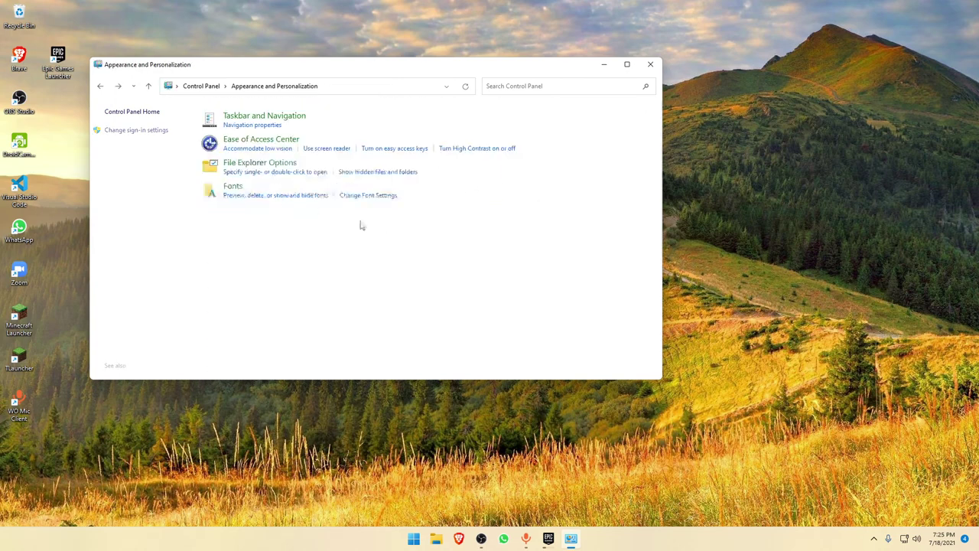
click(266, 117)
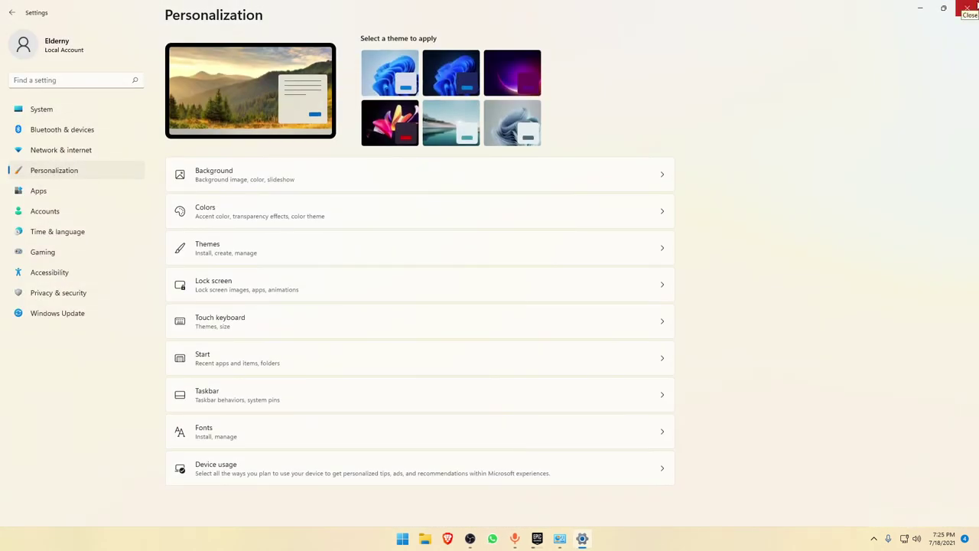
click(968, 7)
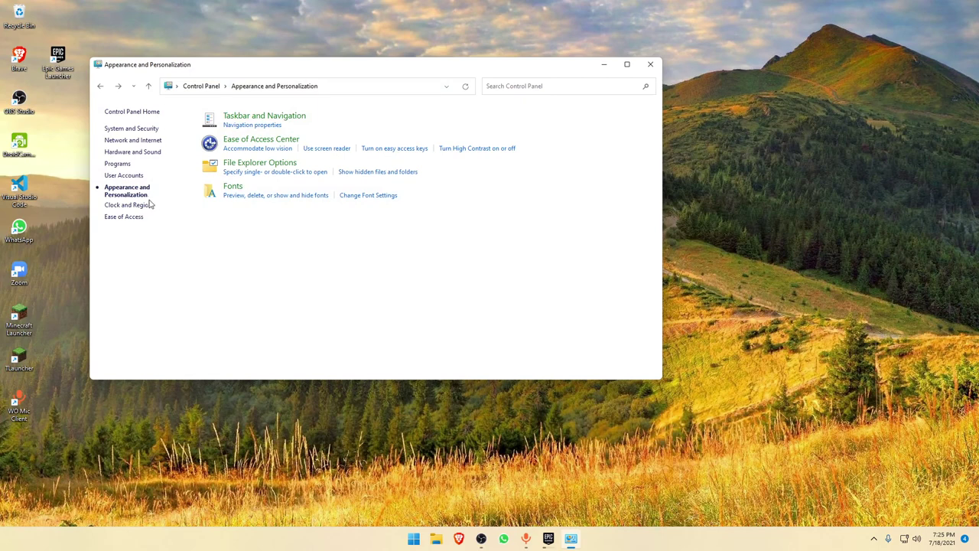
Step: Review the Clock and Region and Ease of Access categories, including Speech Recognition, and return to the Control Panel home
click(140, 205)
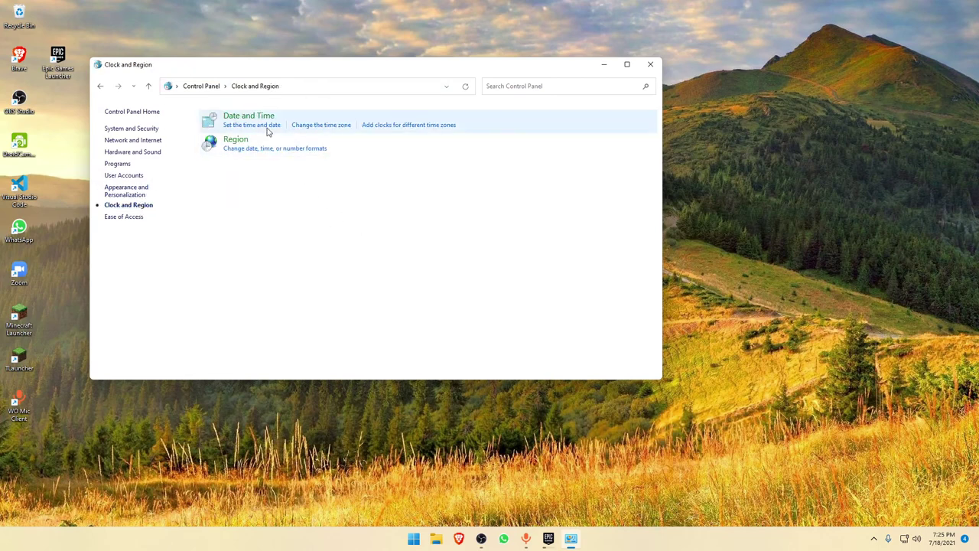
click(119, 219)
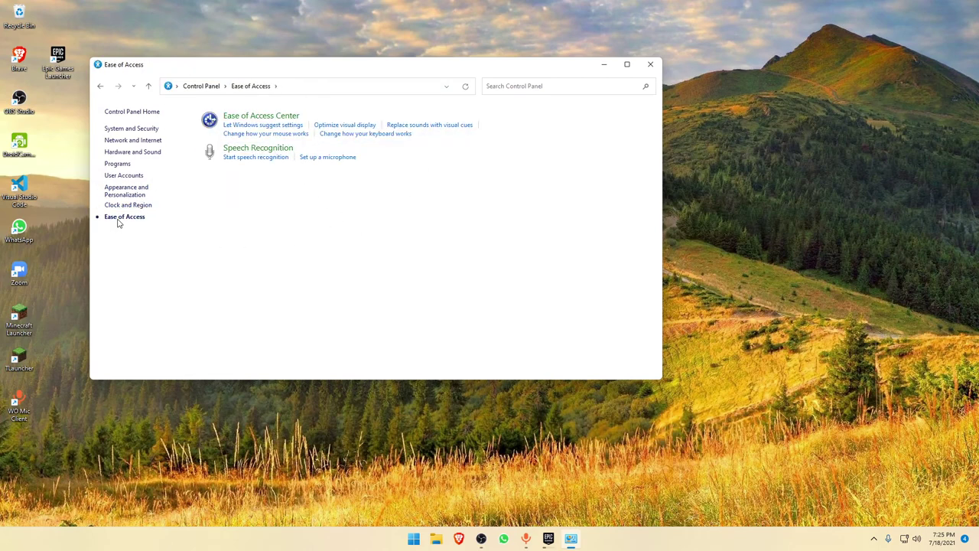
click(280, 117)
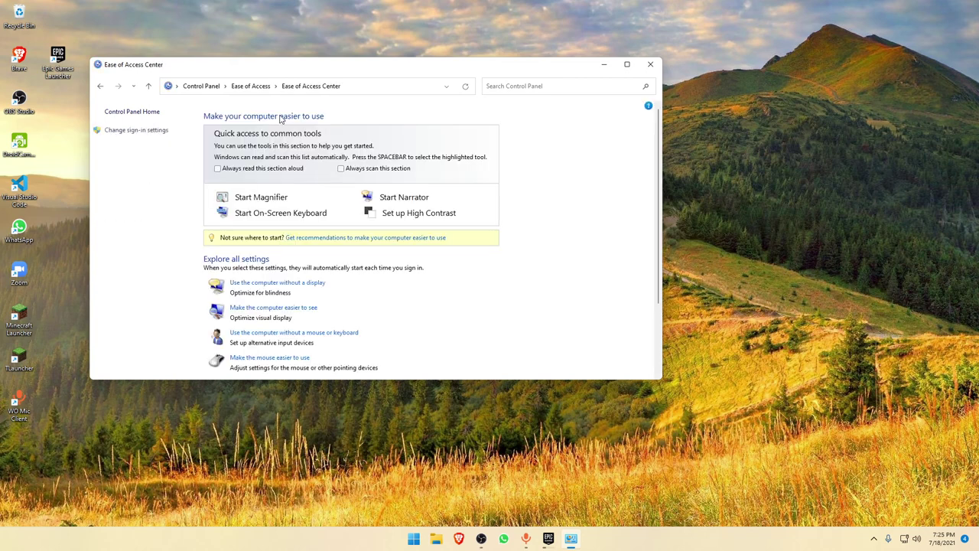
key(alt+Left)
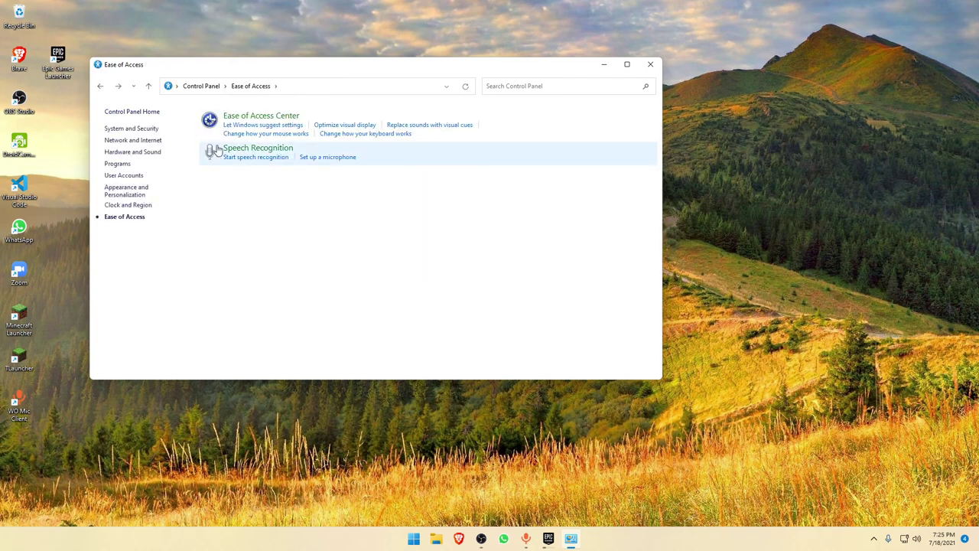
click(230, 148)
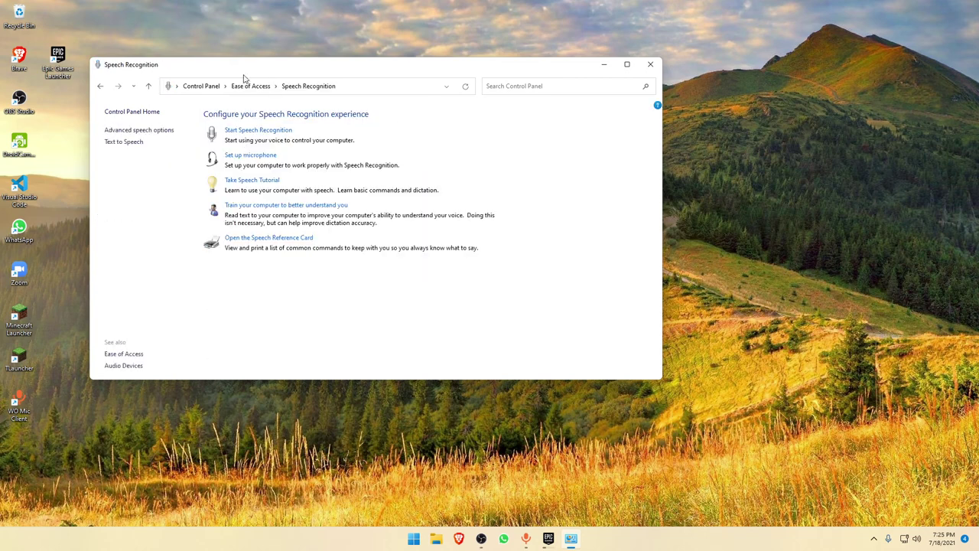
click(201, 86)
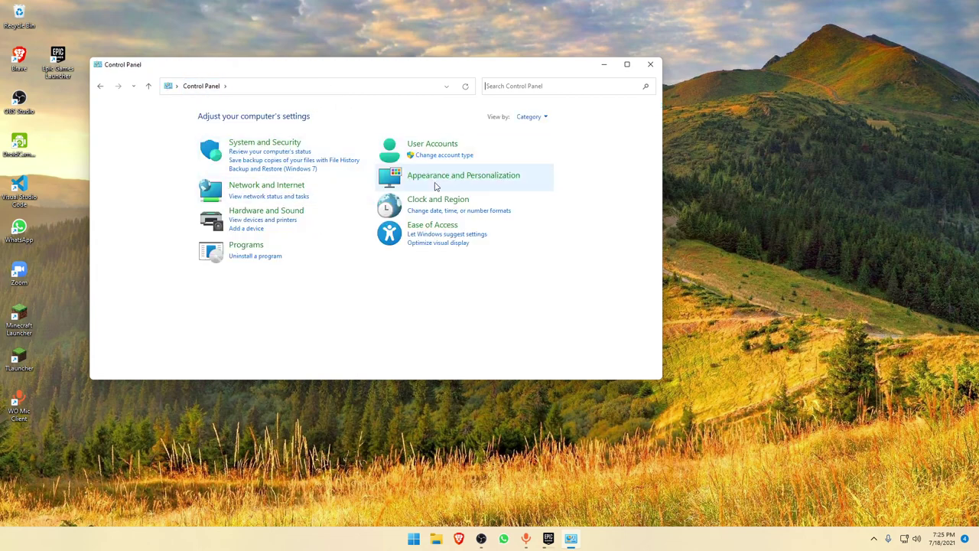
Step: Check Devices and Printers under Hardware and Sound and the Programs category, and return to the Control Panel home
click(294, 220)
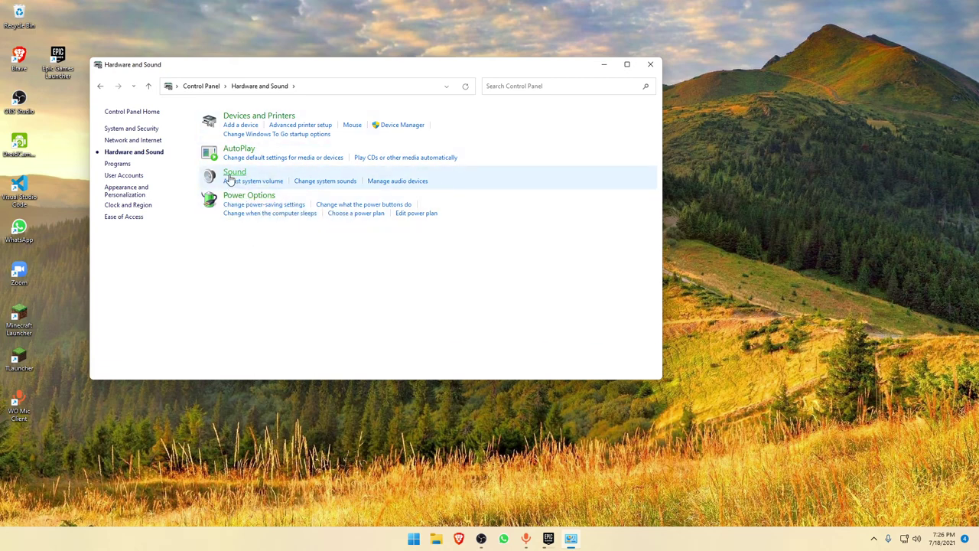
click(281, 117)
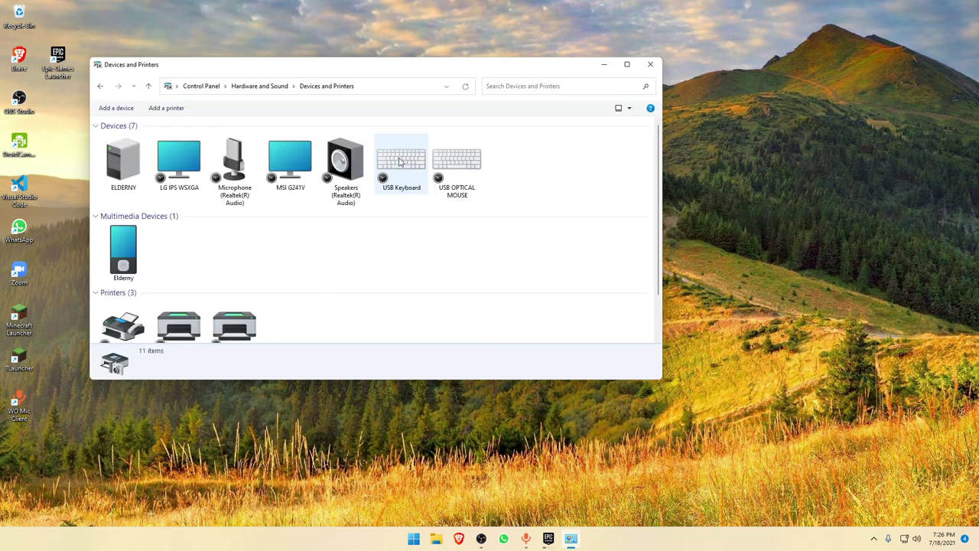
key(alt+Left)
key(alt+Left)
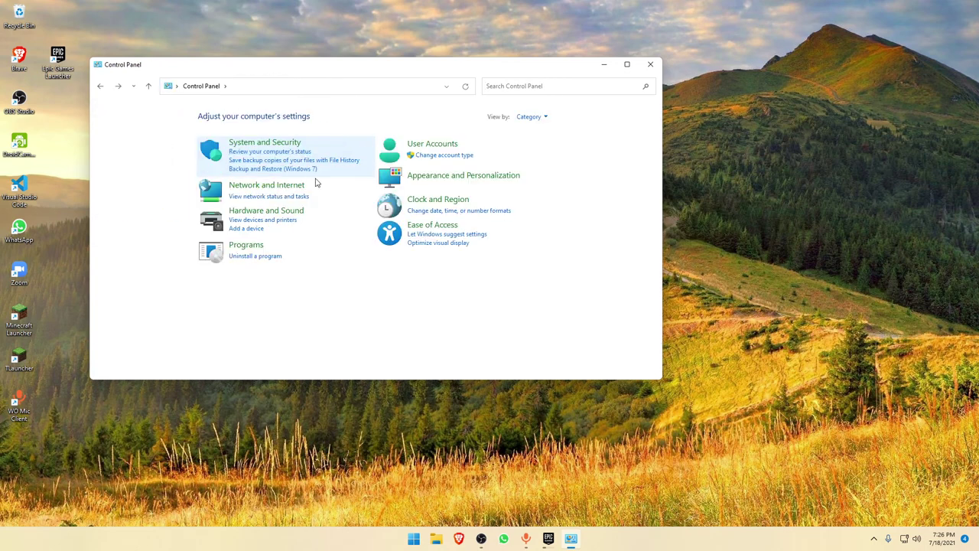
click(258, 247)
key(alt+Left)
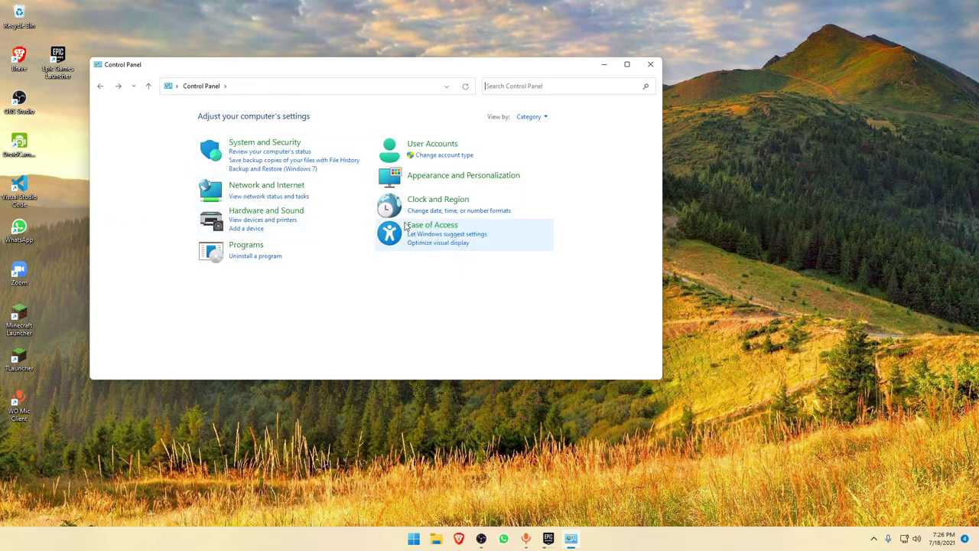
Step: View all Control Panel items as small icons and return to the category view
click(535, 118)
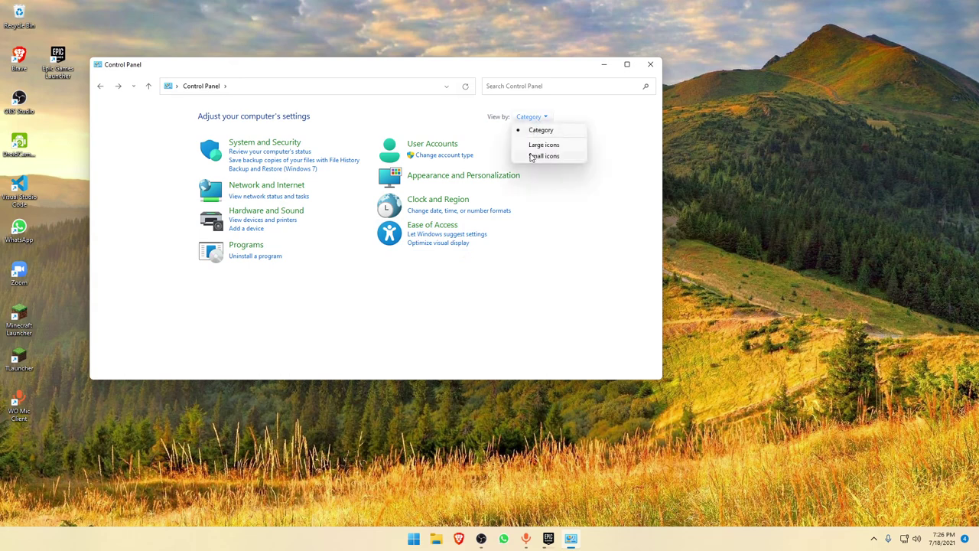
click(533, 156)
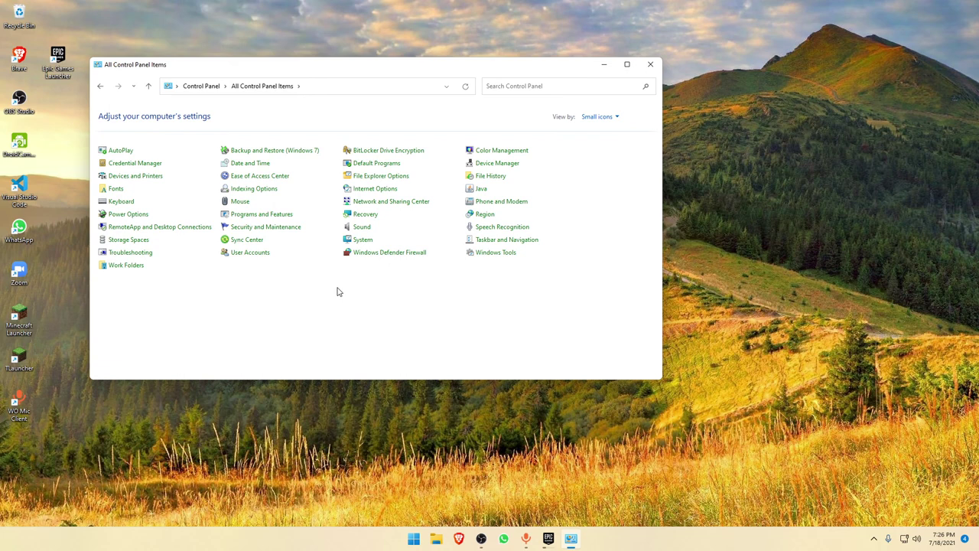
key(alt+Up)
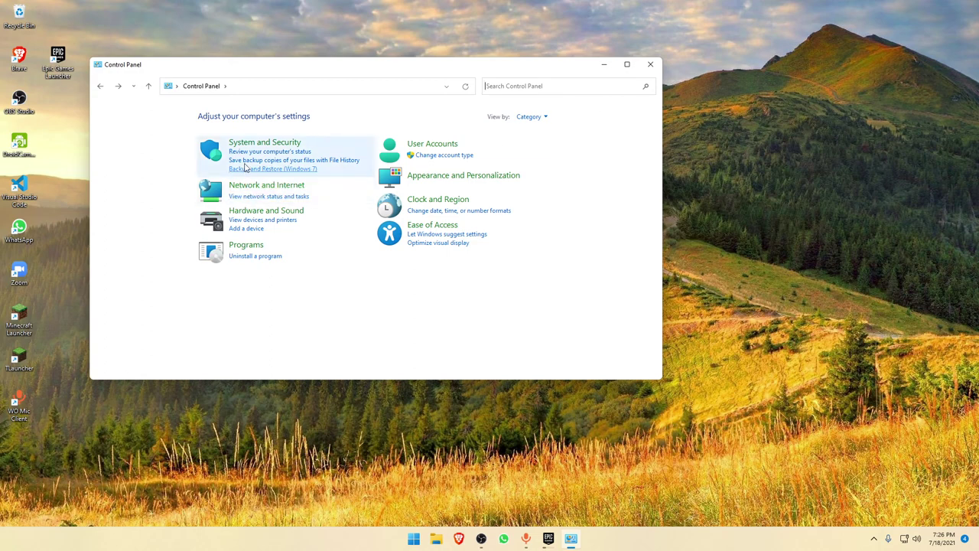
Step: View the System and Security category, search Windows for "syste", and open Settings from the results
click(257, 141)
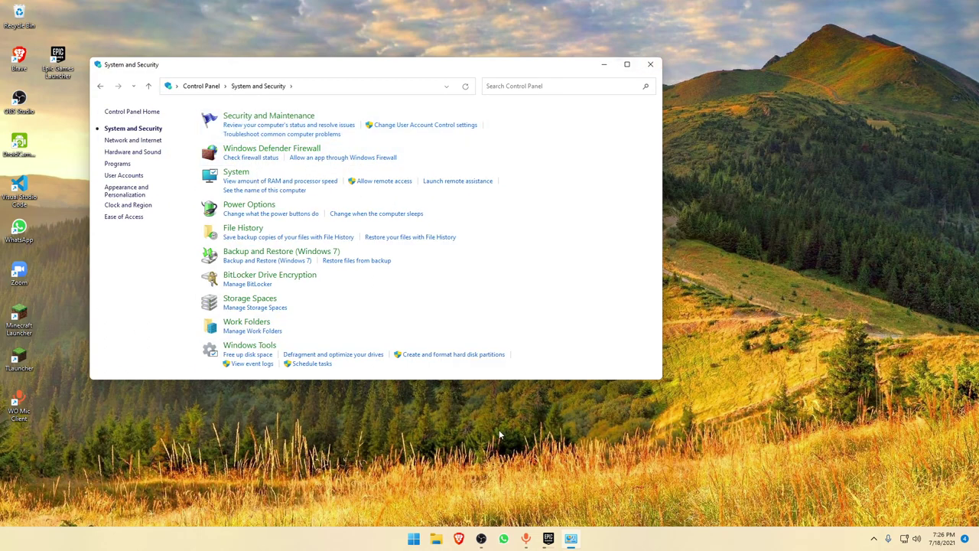
click(413, 538)
text(sys)
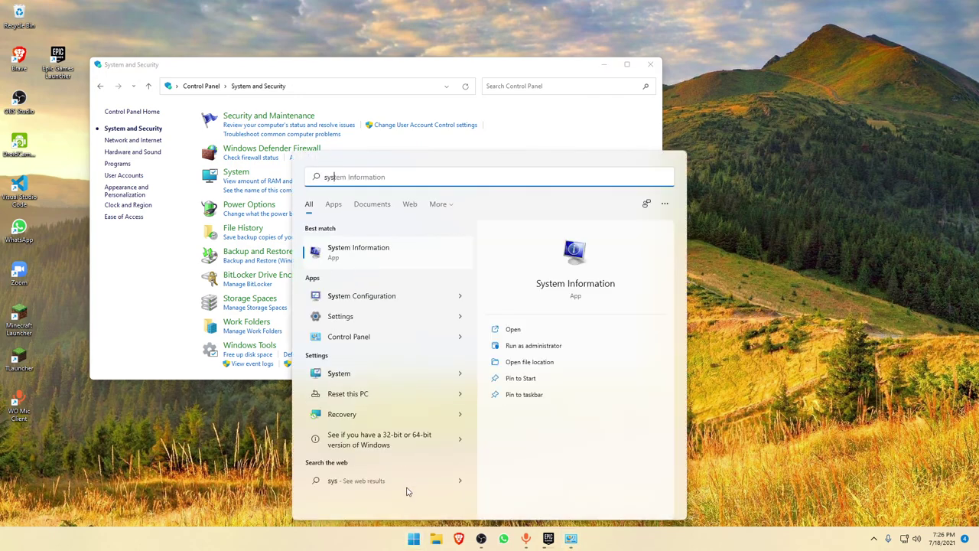
text(te)
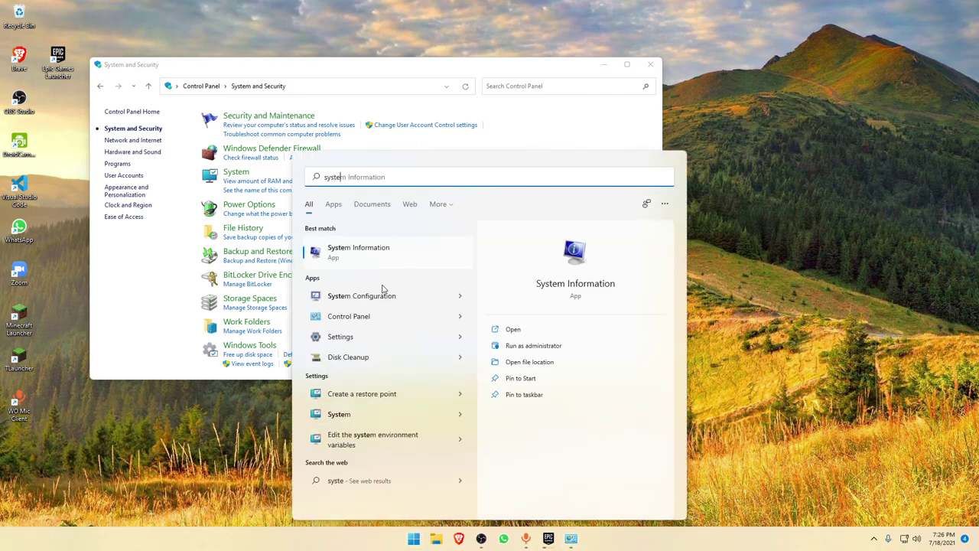
click(372, 336)
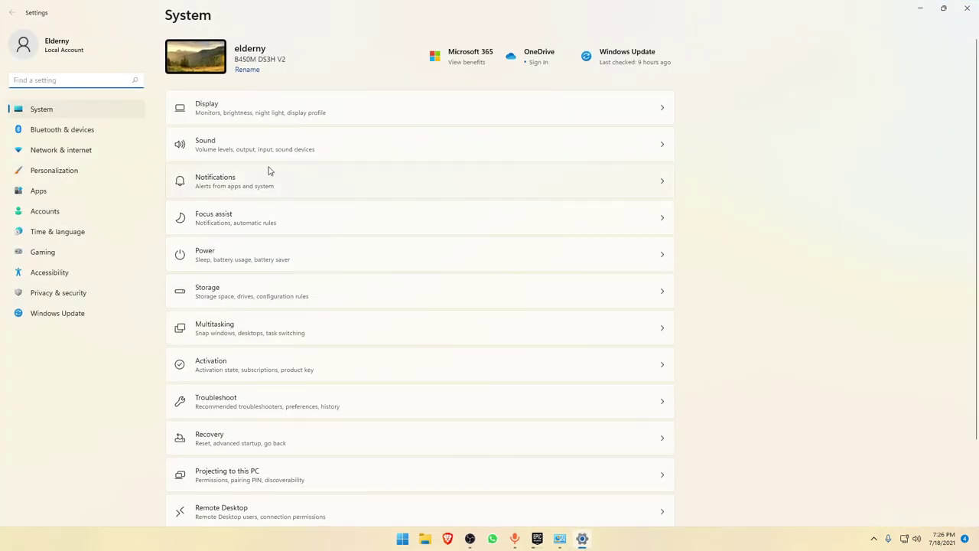
Step: Look through the System settings and open the About page with the device specifications
click(259, 107)
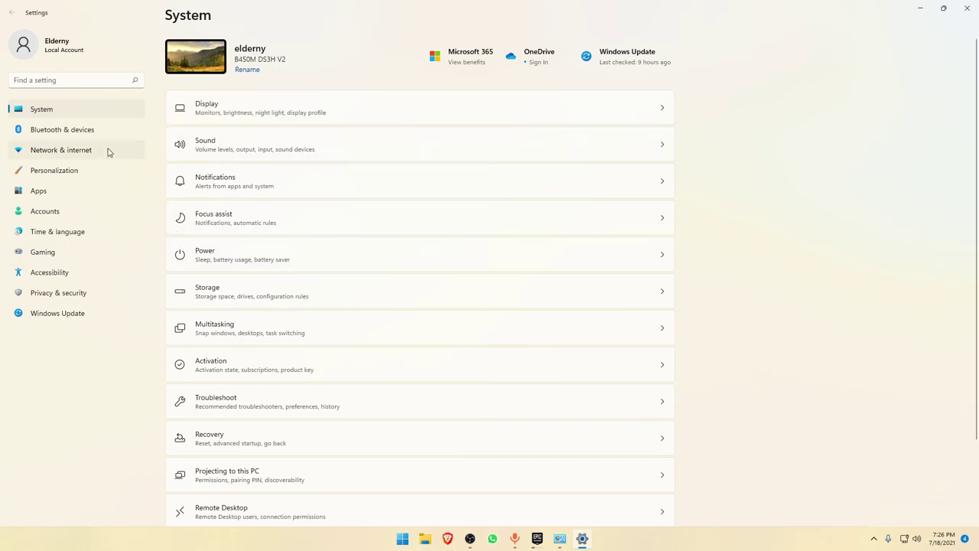
scroll(390, 255, down, 3)
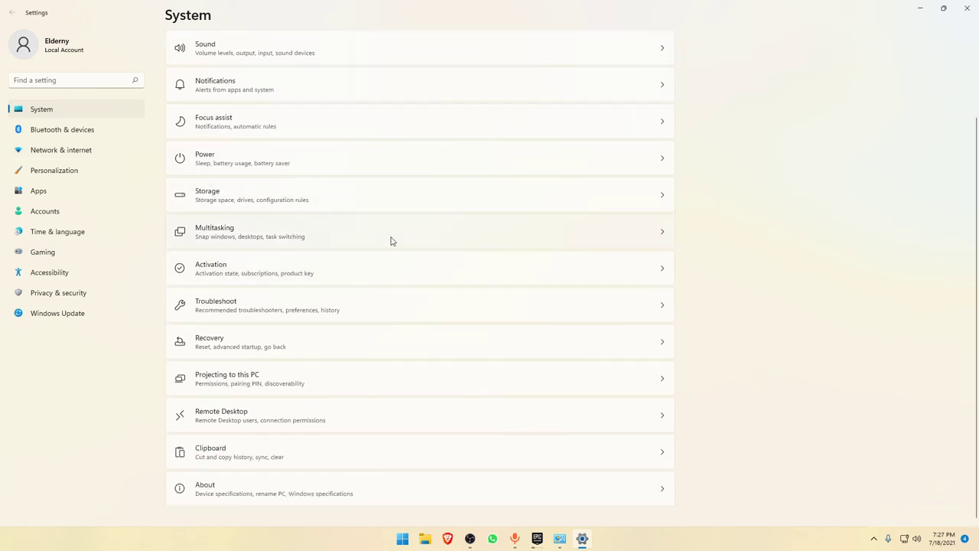
scroll(382, 210, up, 3)
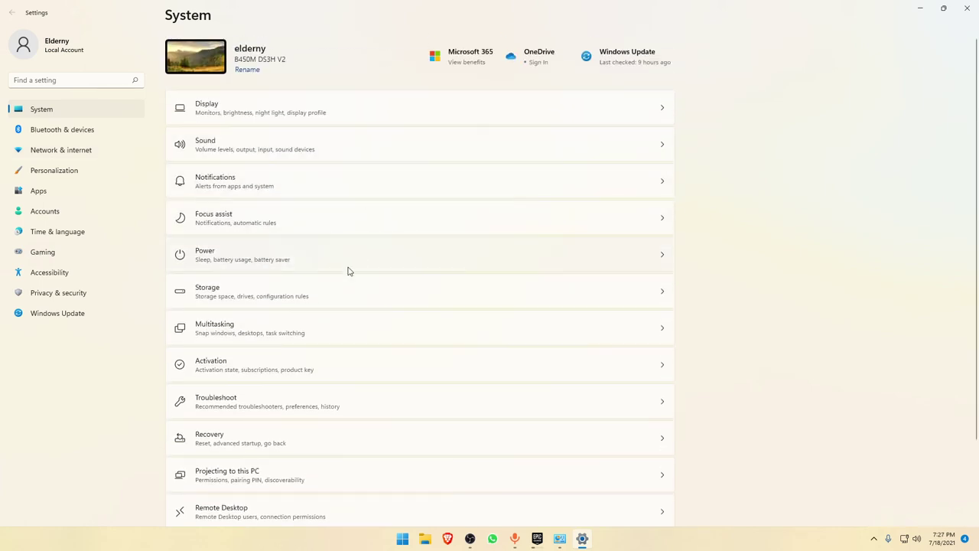
scroll(352, 368, down, 3)
click(332, 486)
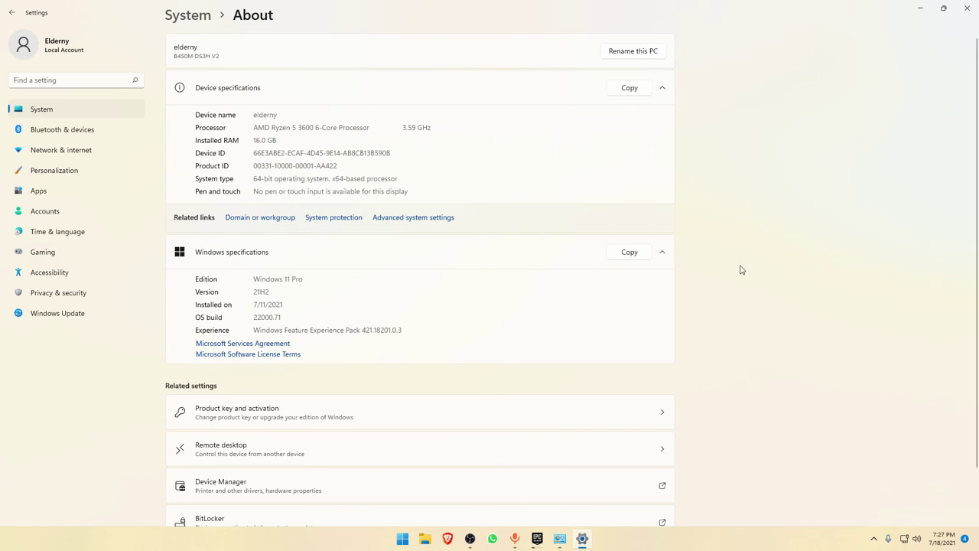
Step: Open the advanced system settings and review the Computer Name, Hardware, System Protection and Remote options in System Properties
click(403, 217)
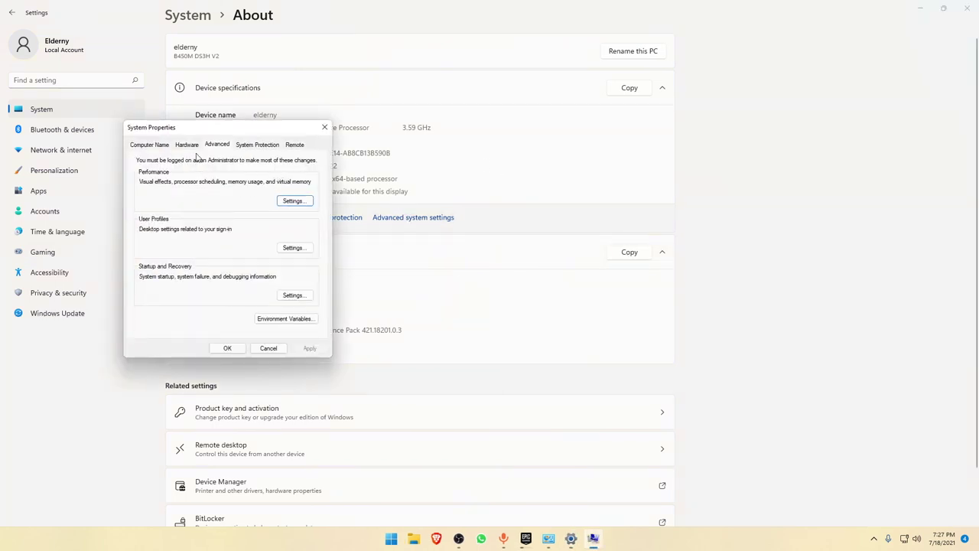
click(149, 144)
click(178, 147)
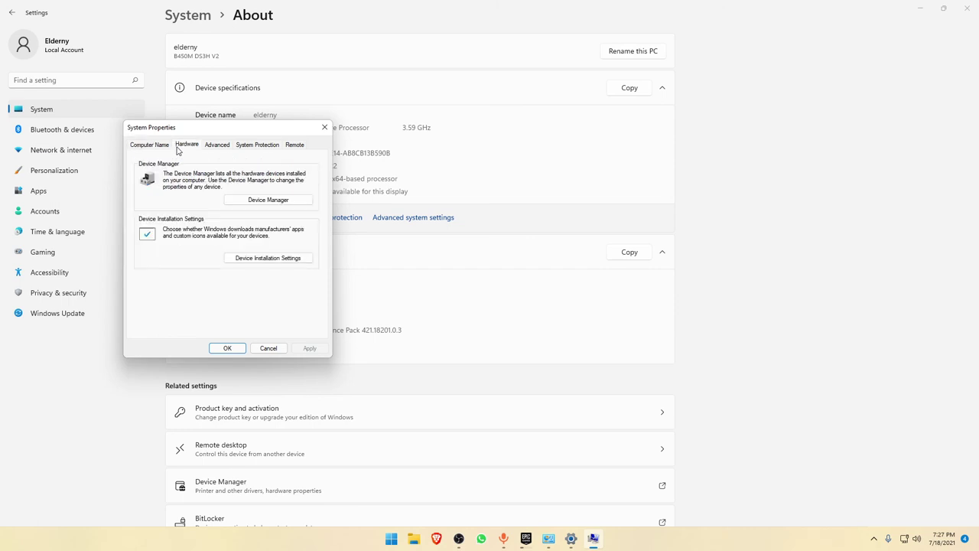
click(247, 144)
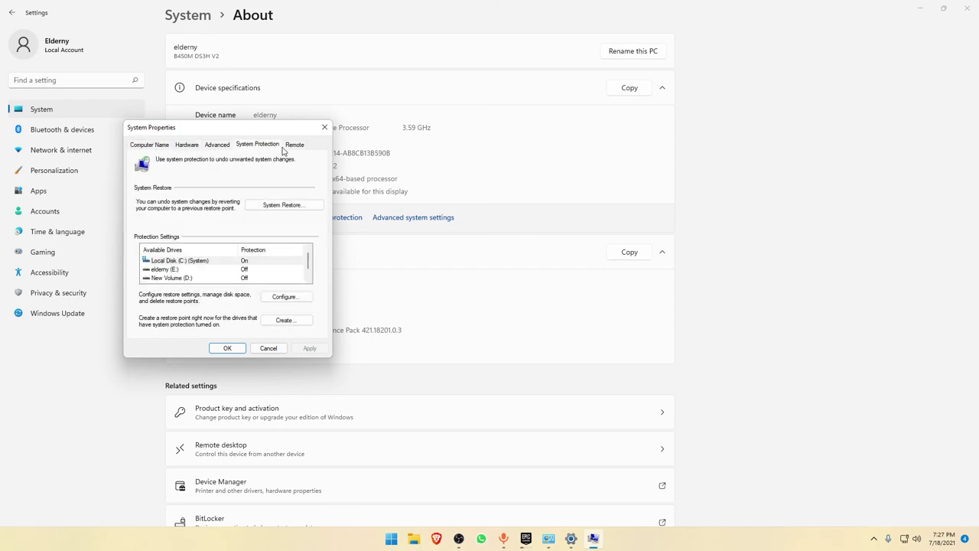
click(290, 145)
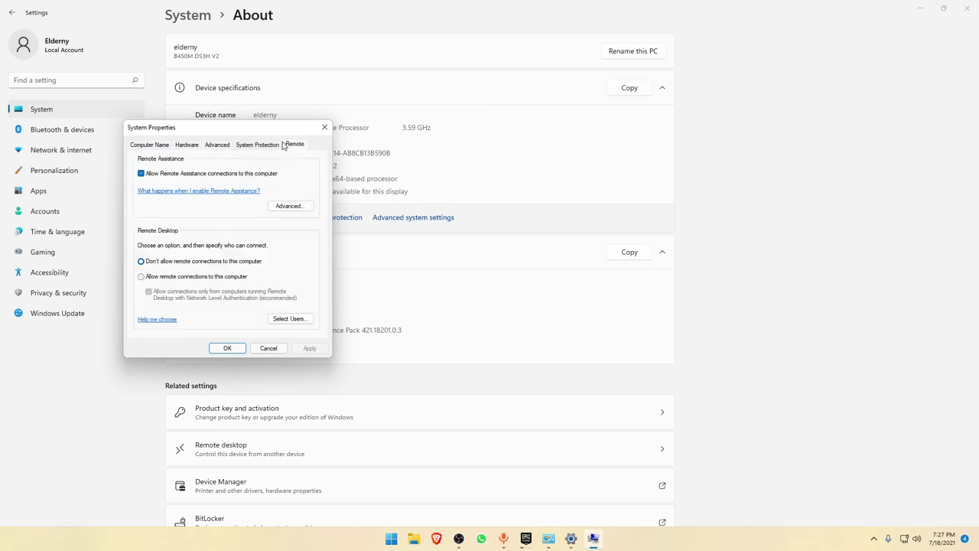
Step: Open the Performance settings from the advanced System Properties and review the Advanced, Data Execution Prevention and Visual Effects options
click(218, 145)
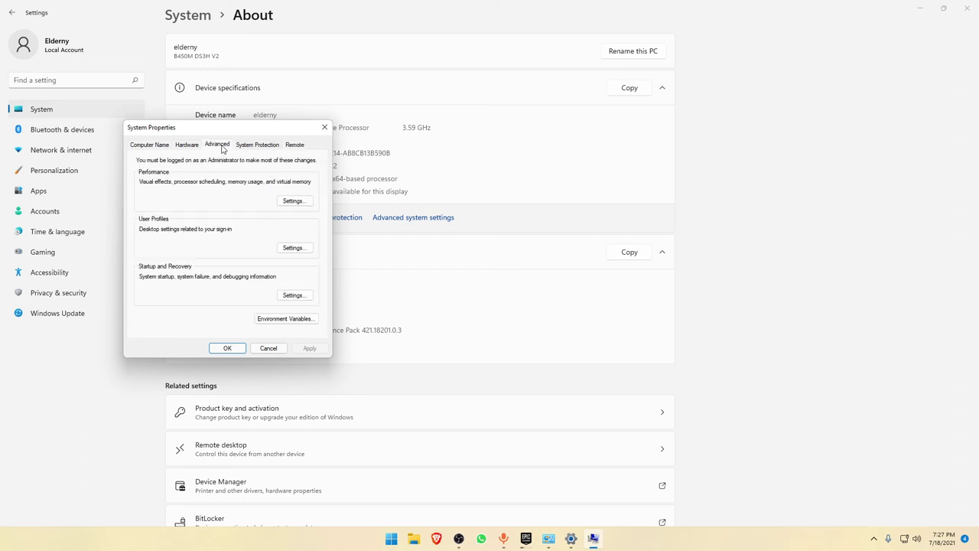
click(286, 203)
drag(254, 167, 535, 86)
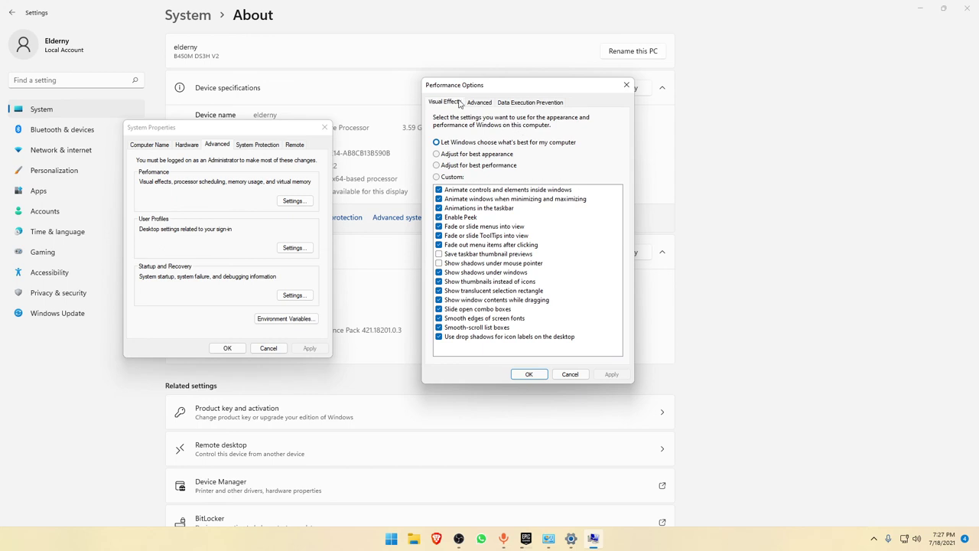
click(489, 104)
click(504, 102)
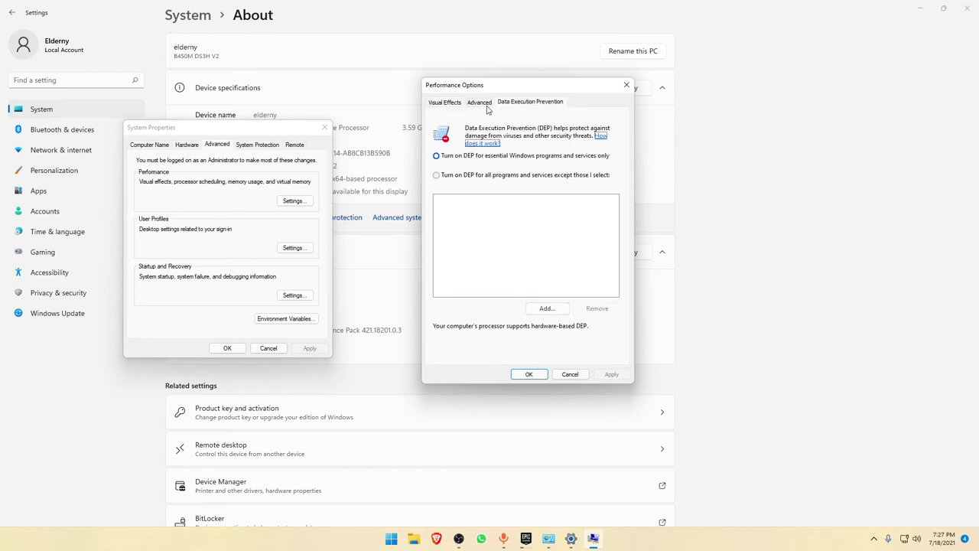
click(444, 105)
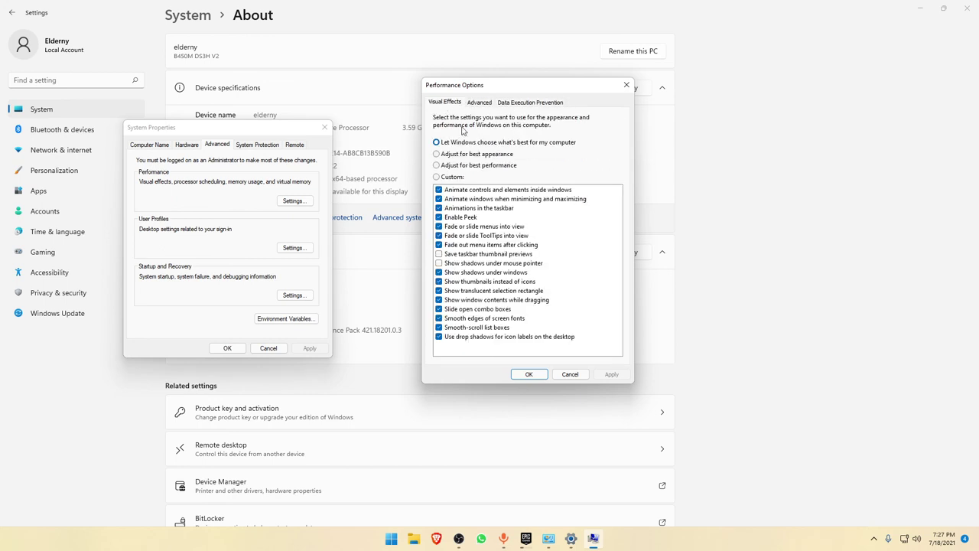
Step: Compare the visual effects presets, choose Adjust for best performance and apply it
click(512, 166)
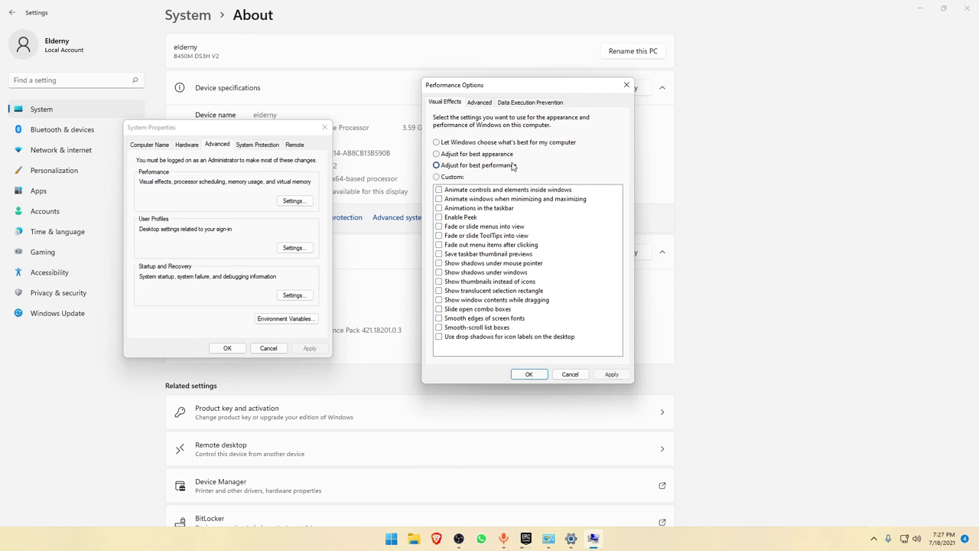
click(467, 143)
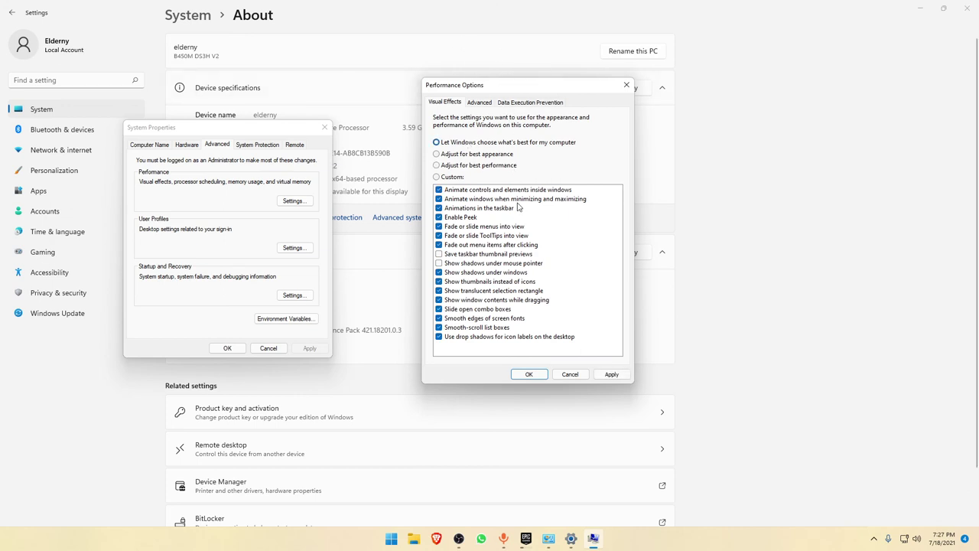
click(489, 167)
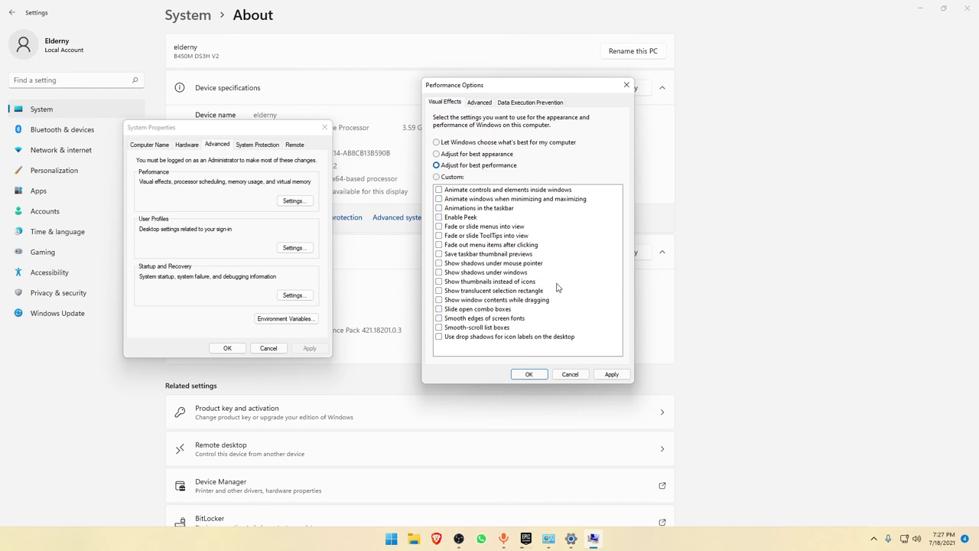
click(595, 374)
drag(597, 228, 635, 115)
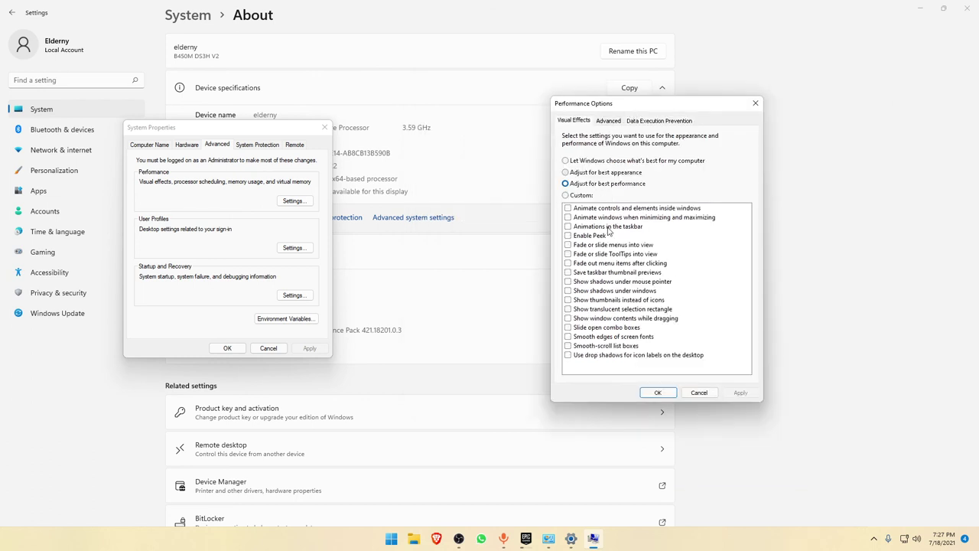
Step: Set the visual effects to Let Windows choose what's best for my computer and apply the change
click(604, 162)
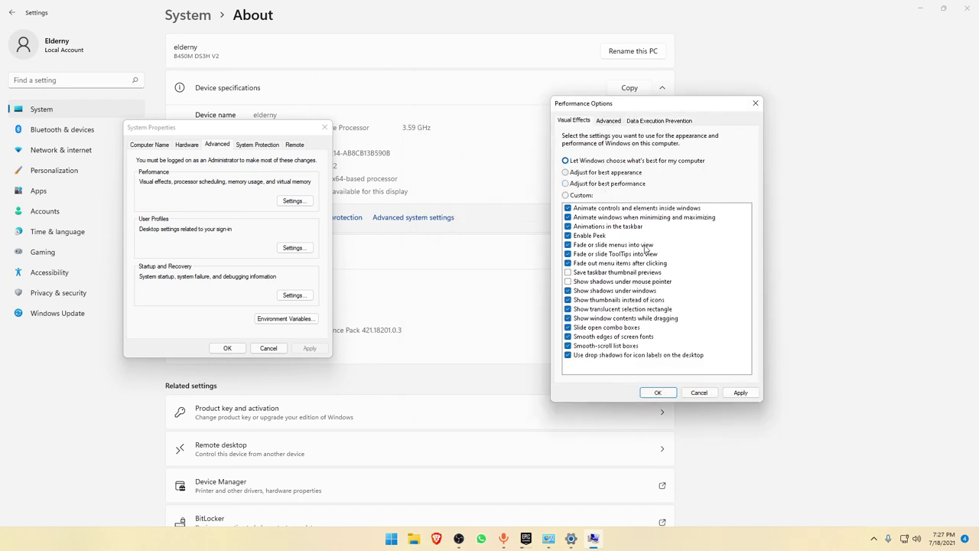
click(741, 392)
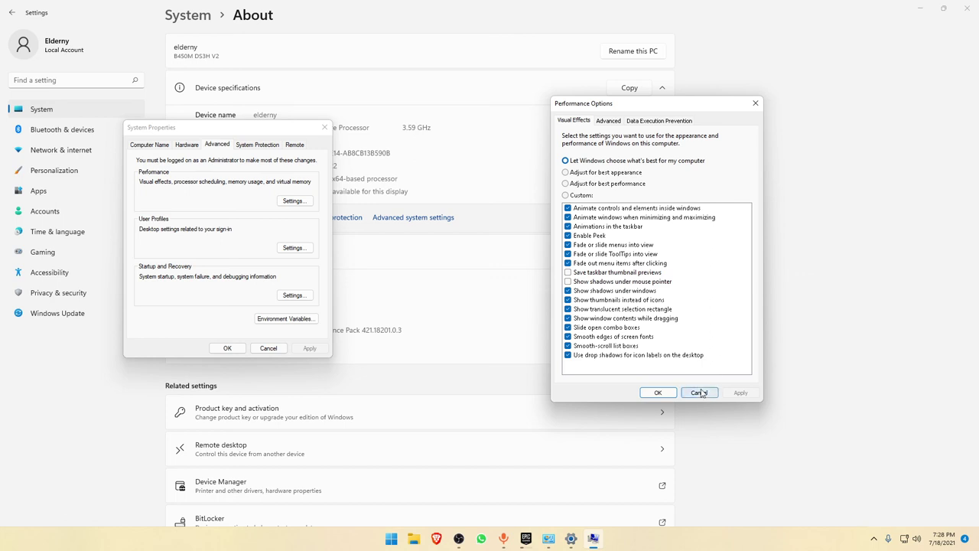
click(609, 120)
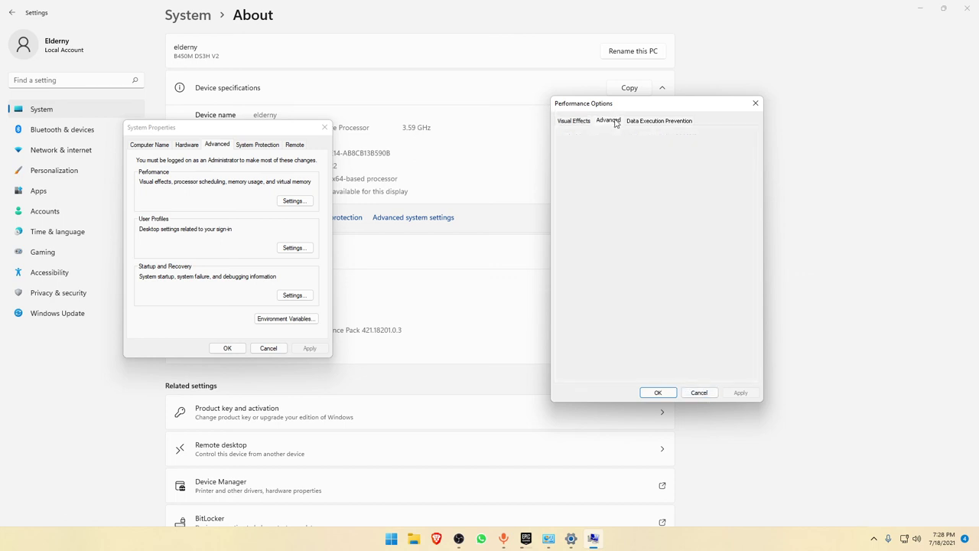
click(587, 124)
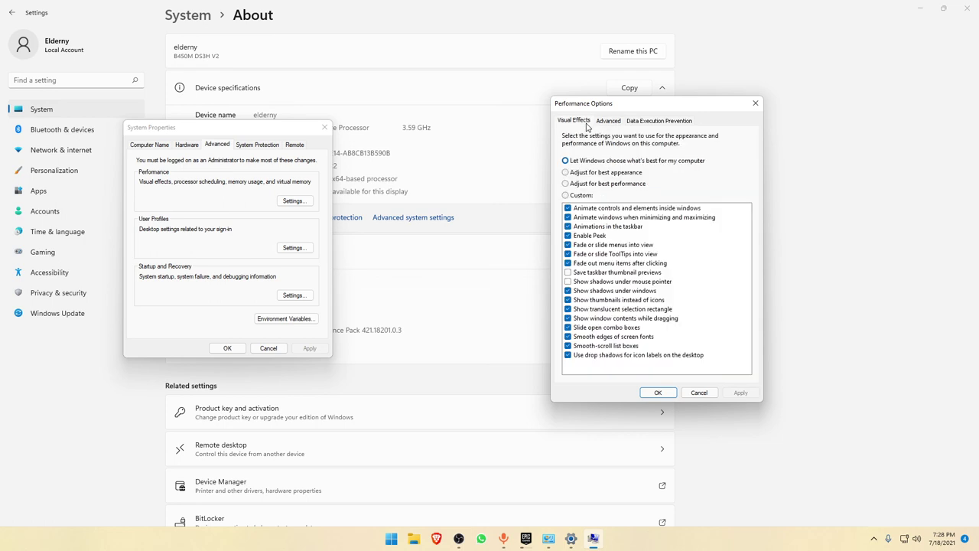
Step: Open the virtual memory settings from the advanced performance options and turn off automatic paging file management for all drives
click(607, 125)
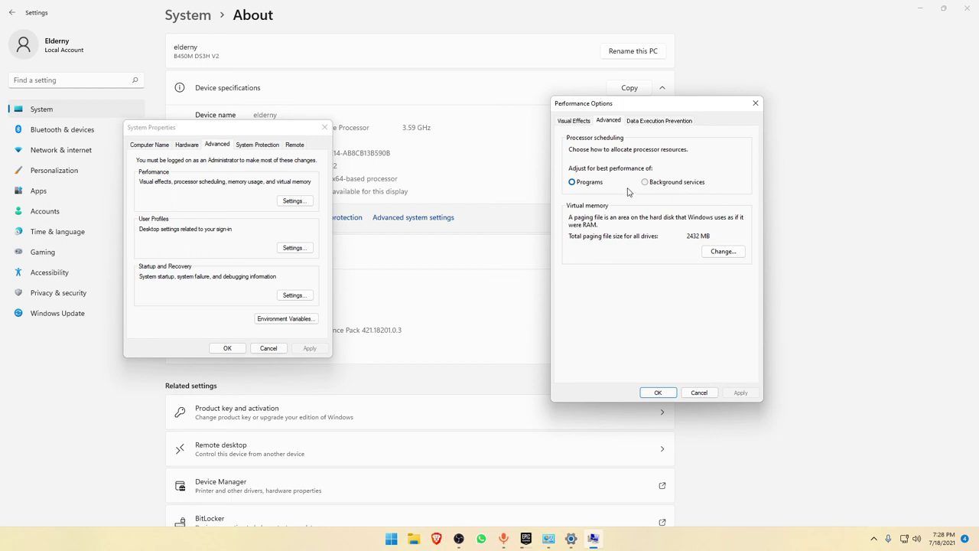
click(723, 253)
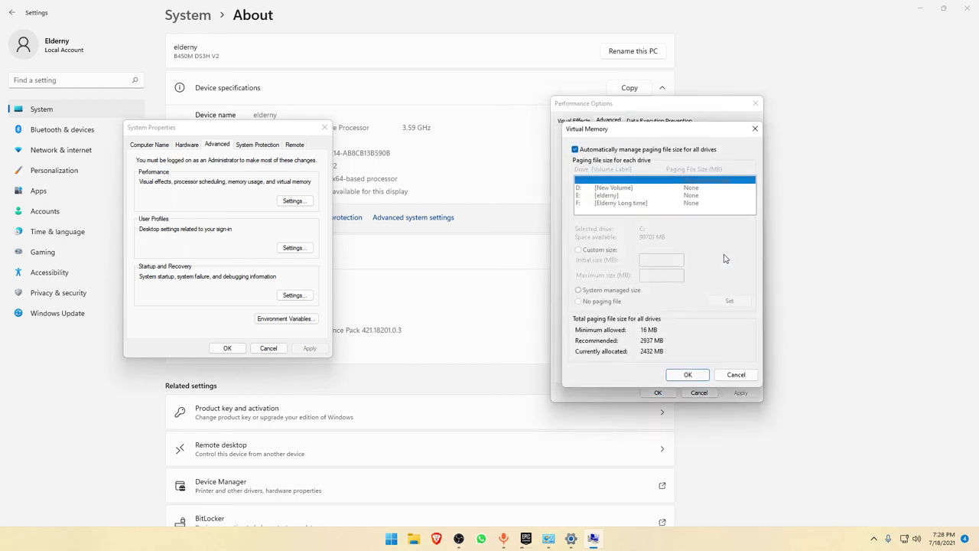
click(575, 150)
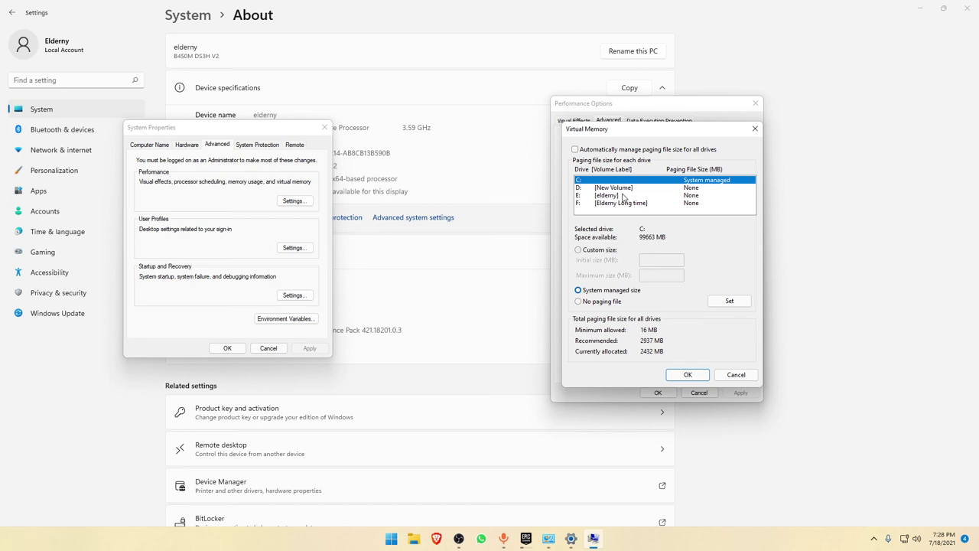
click(584, 249)
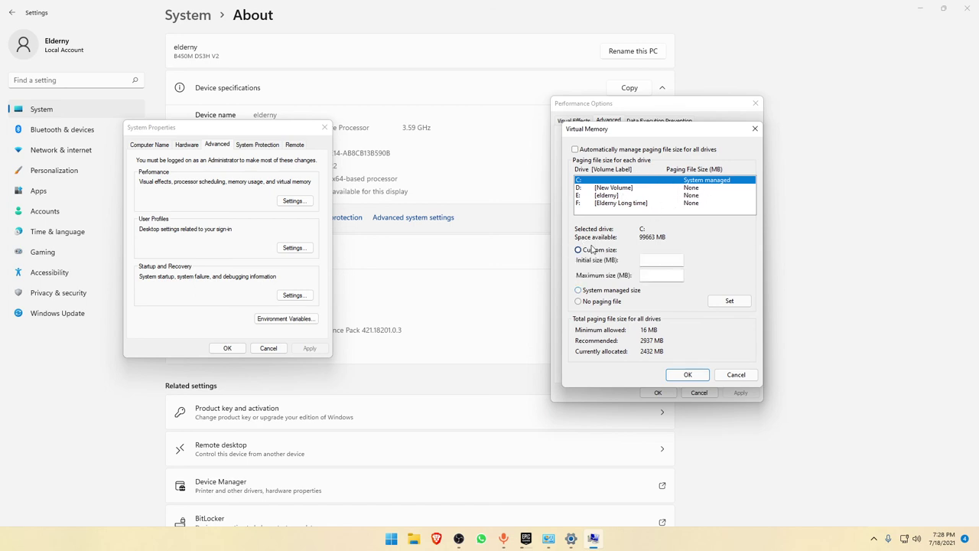
Step: Choose a custom paging file size for drive E: and enter a maximum size of 32000 MB
click(625, 196)
click(599, 251)
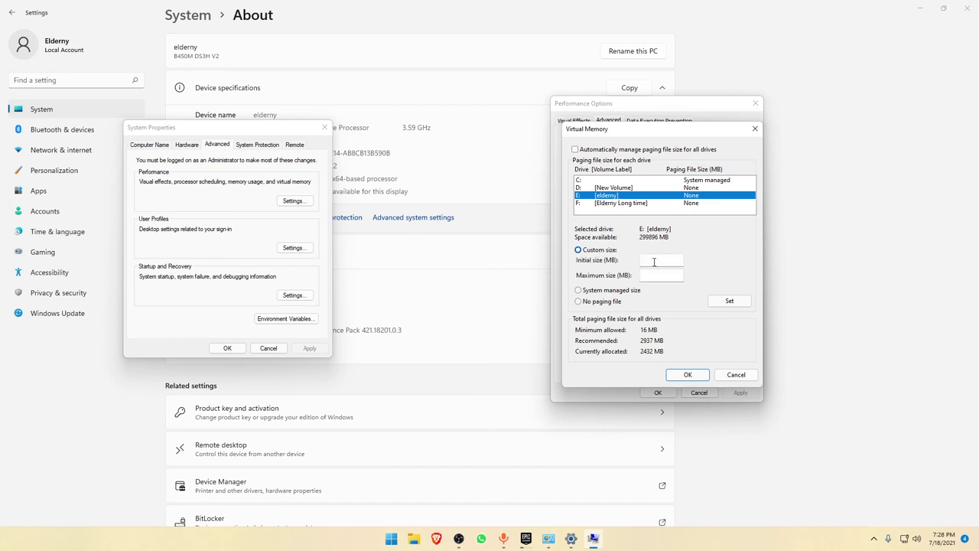
click(654, 262)
click(672, 280)
text(32000)
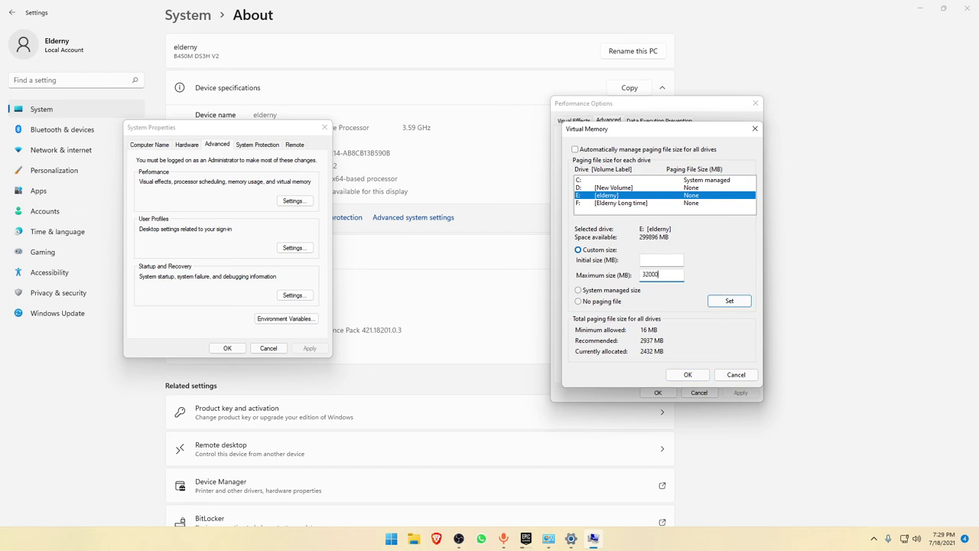
click(660, 262)
Step: Search Windows for "calculator", open the Calculator app and enter 61
click(390, 538)
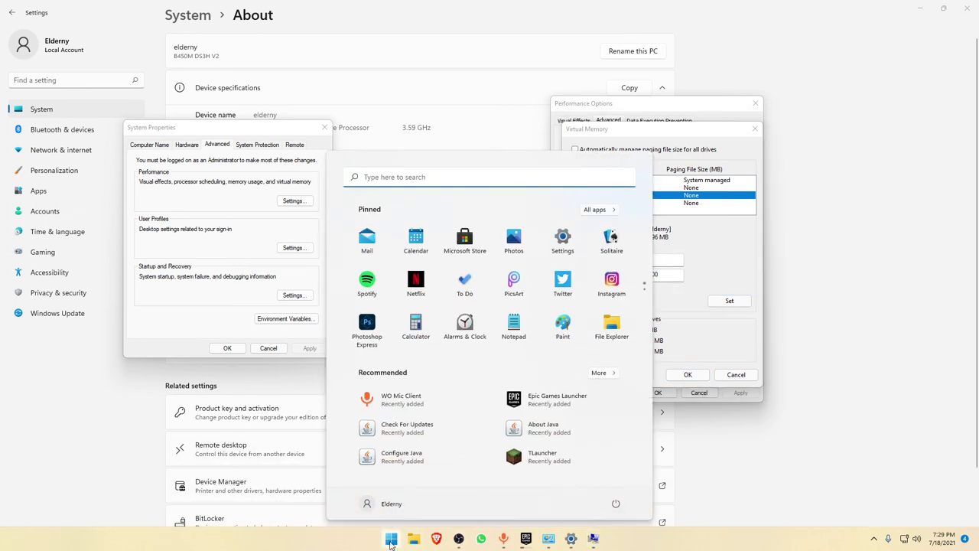
text(calculator)
click(333, 256)
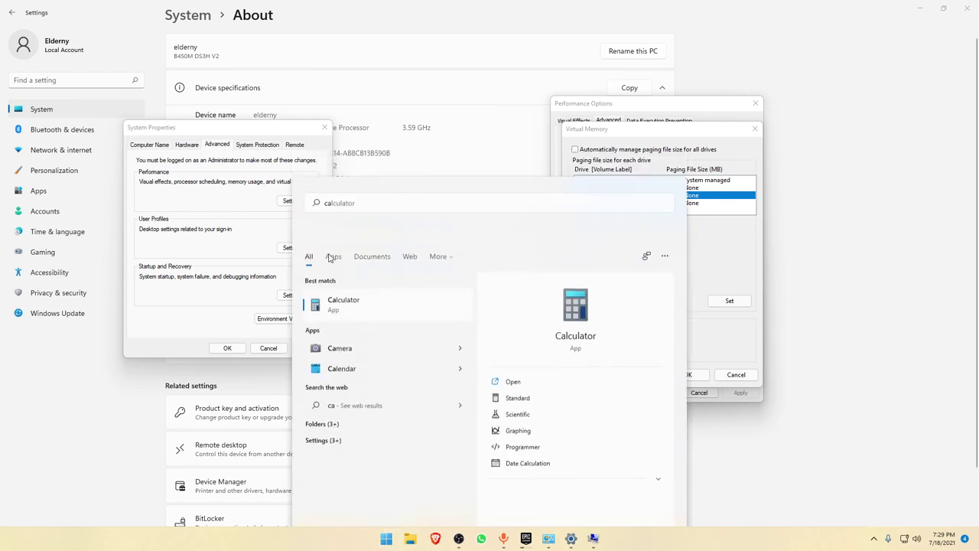
text(61)
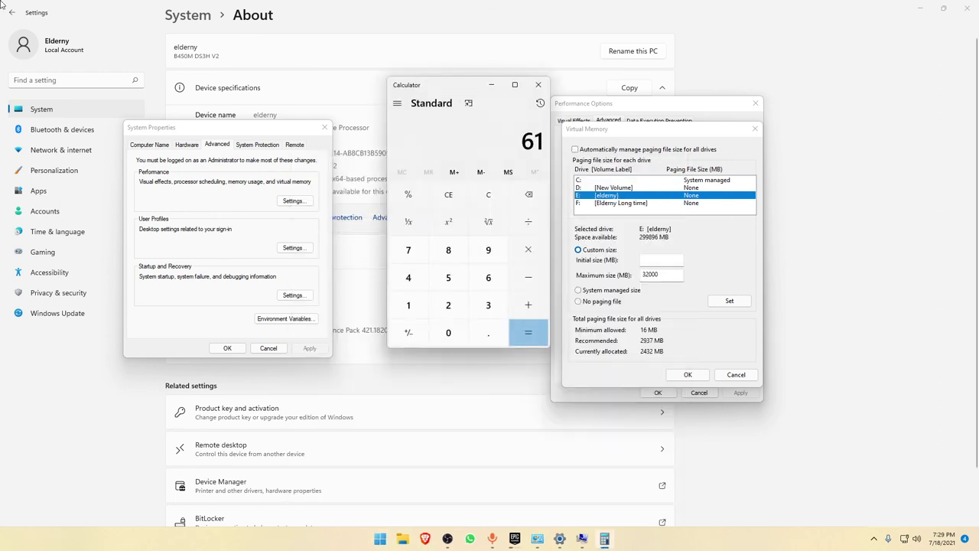